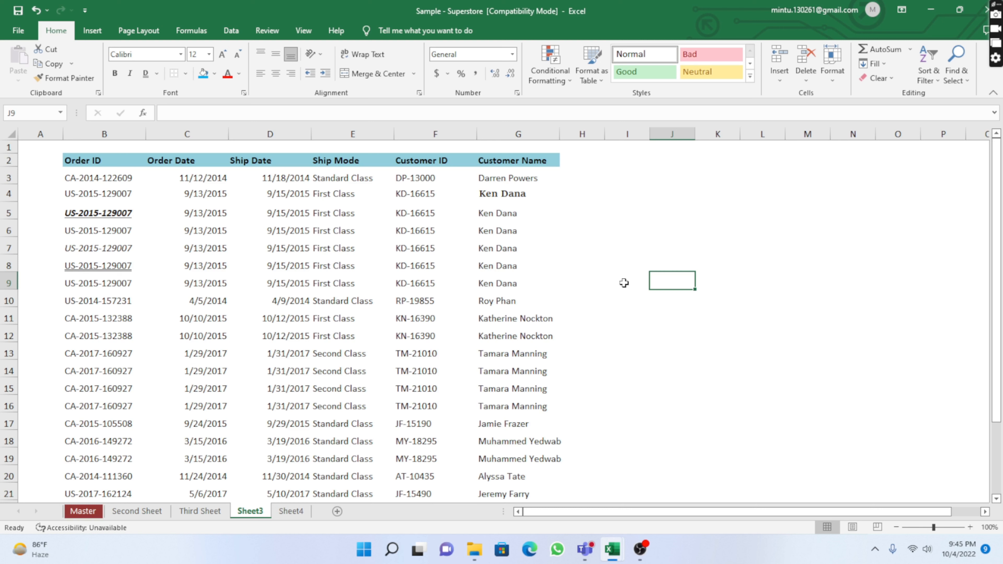
# Apply all borders to the table range B2 to G21
pyautogui.click(78, 156)
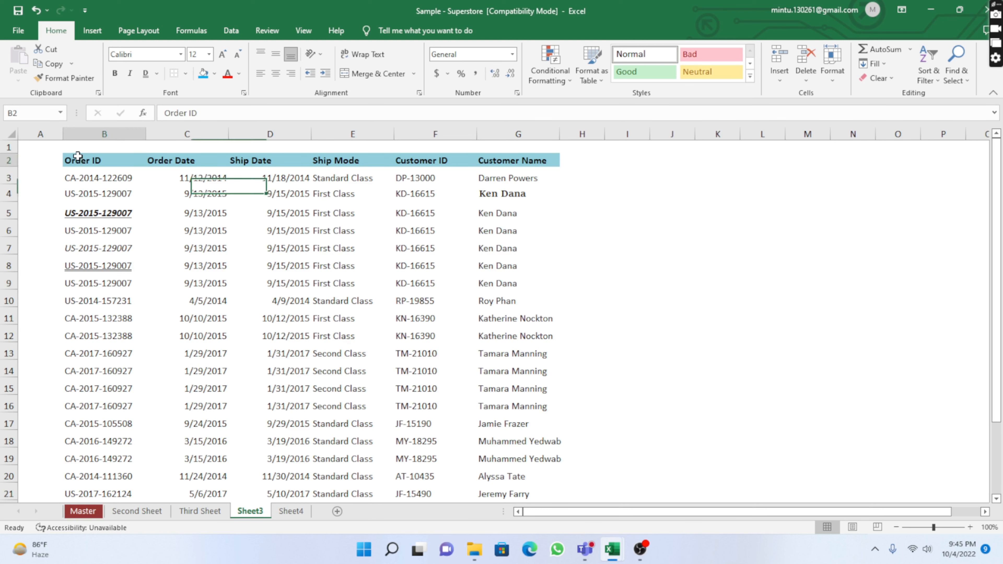
pyautogui.moveTo(75, 158); pyautogui.dragTo(507, 467)
pyautogui.scroll(2, 263, 312)
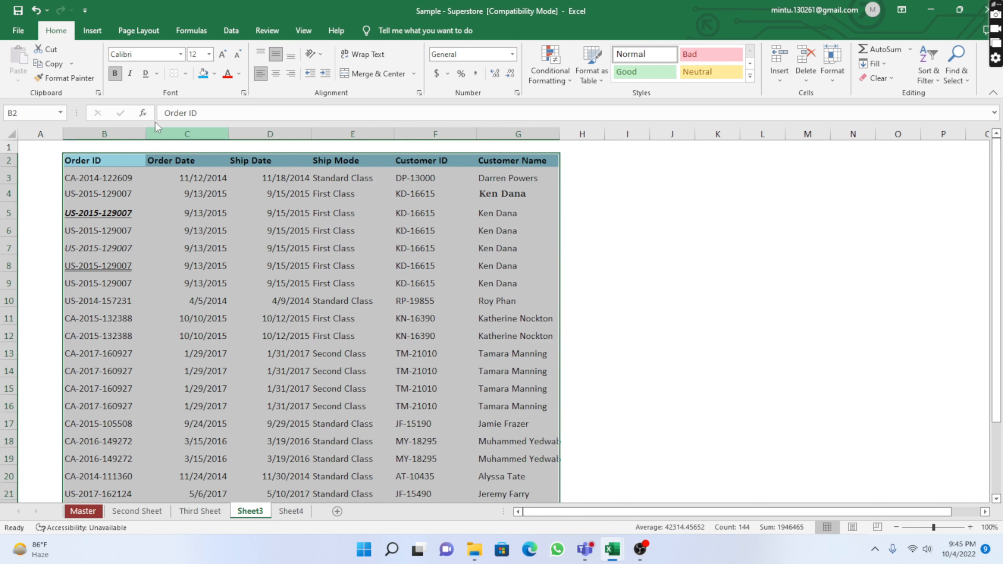
pyautogui.click(185, 73)
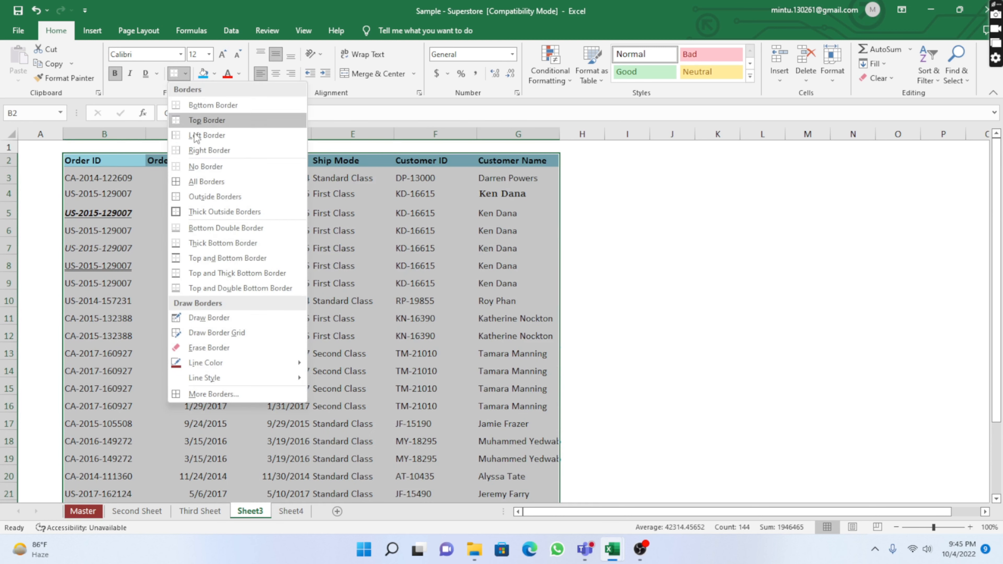
pyautogui.click(208, 185)
pyautogui.click(300, 320)
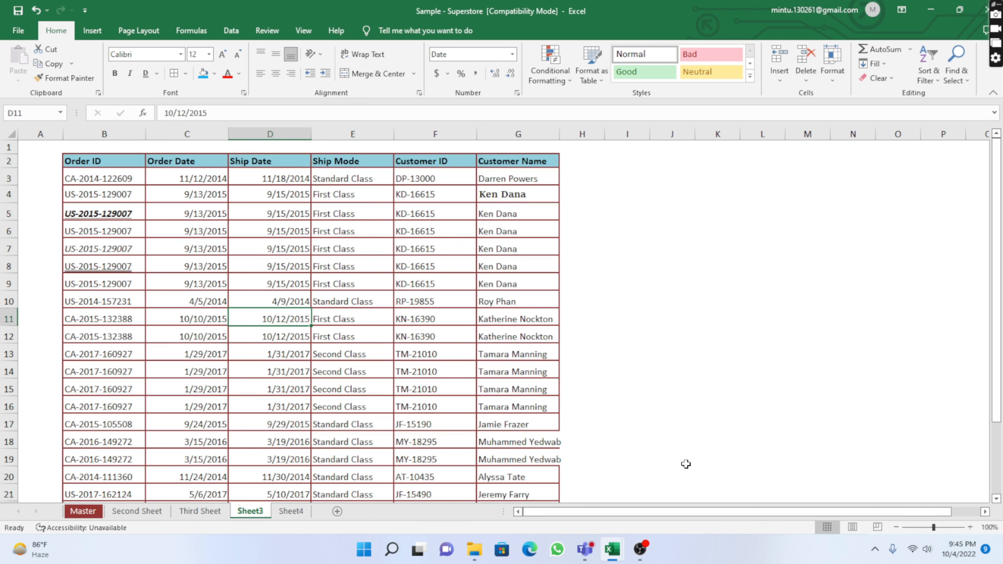
# Autofit the width of the Customer Name column G to its contents
pyautogui.doubleClick(560, 134)
pyautogui.click(632, 325)
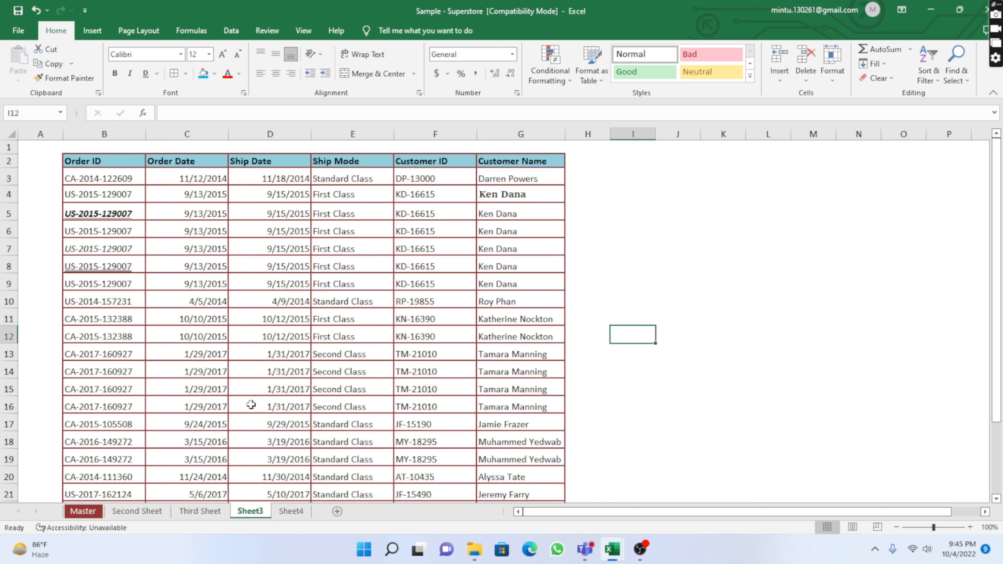
# Remove all borders from the whole table range B2 to G25
pyautogui.scroll(-5, 256, 396)
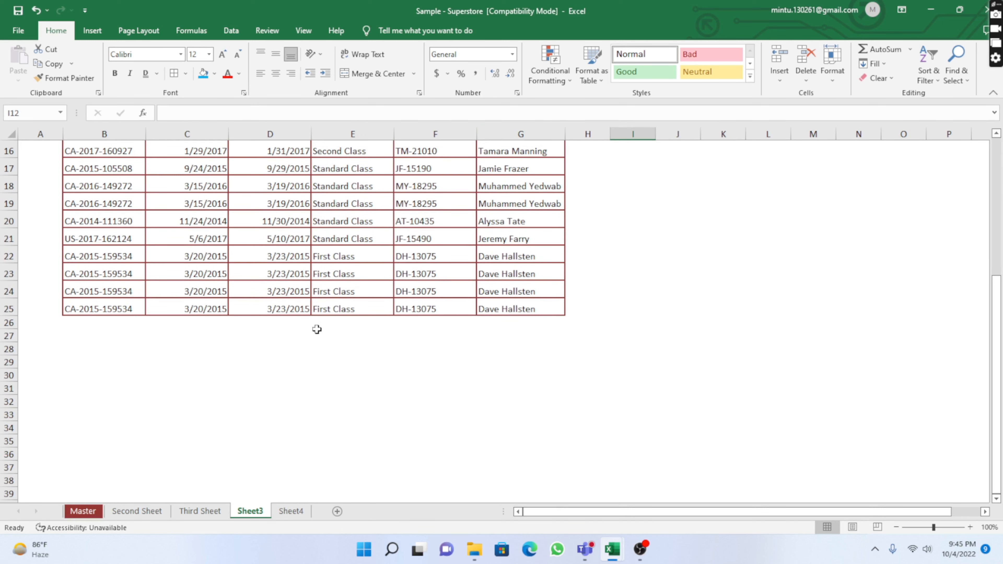
pyautogui.scroll(1, 330, 351)
pyautogui.scroll(5, 330, 351)
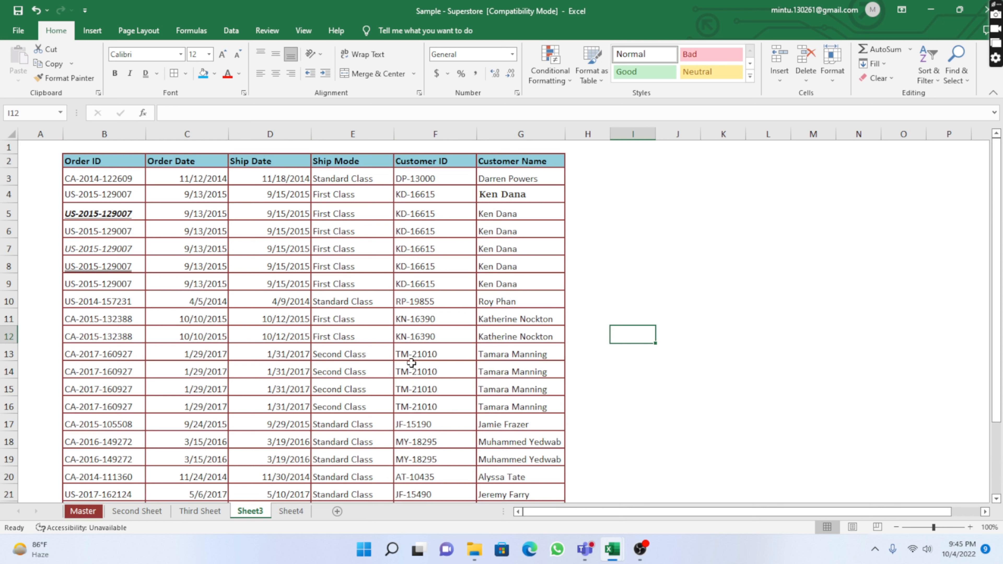
pyautogui.moveTo(83, 162); pyautogui.dragTo(544, 450)
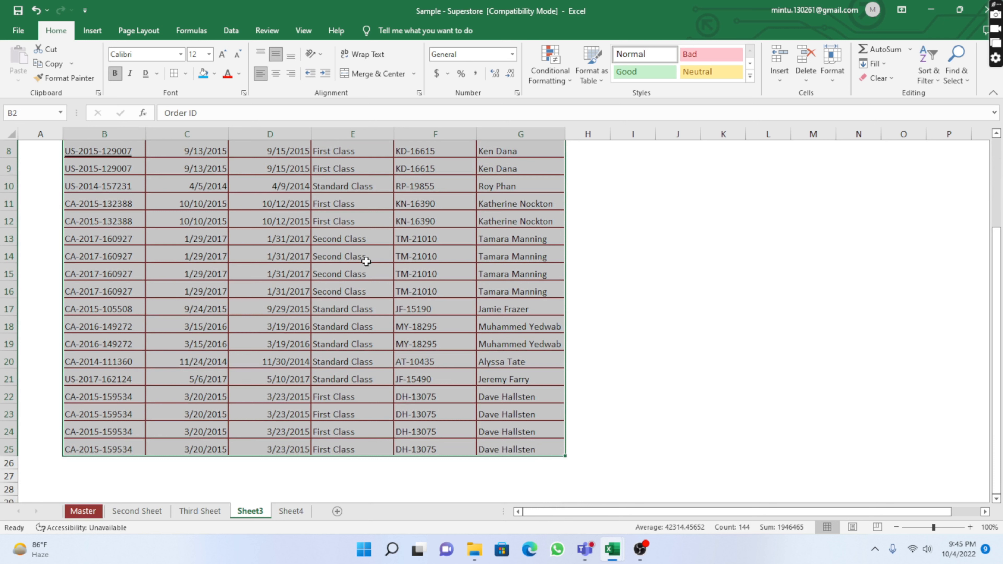
pyautogui.click(185, 77)
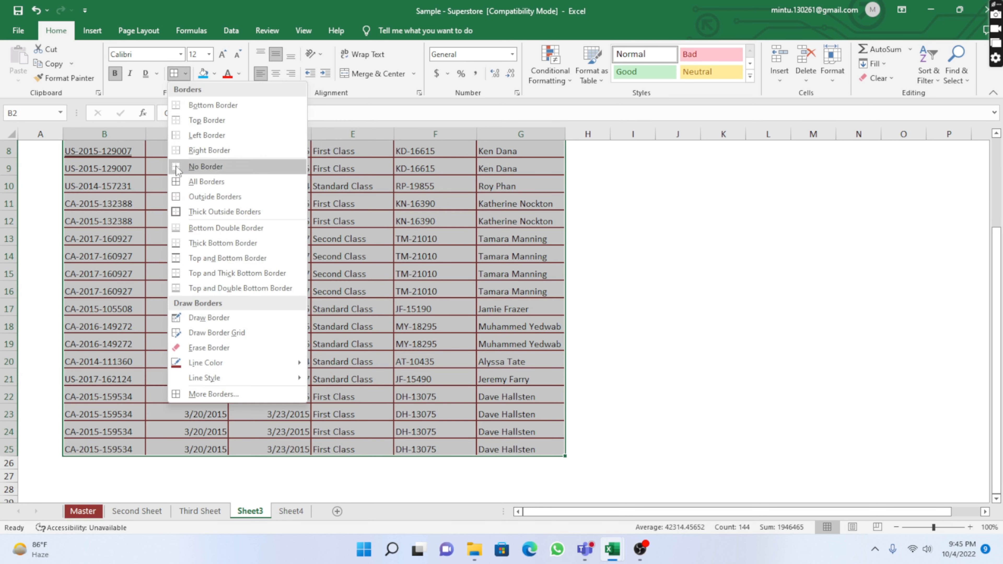
pyautogui.click(194, 167)
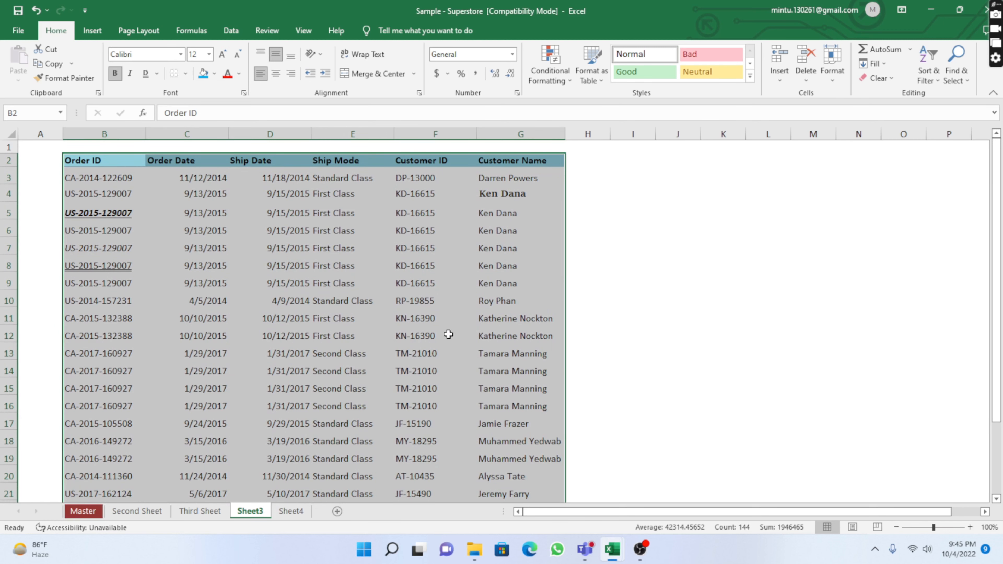
pyautogui.click(621, 279)
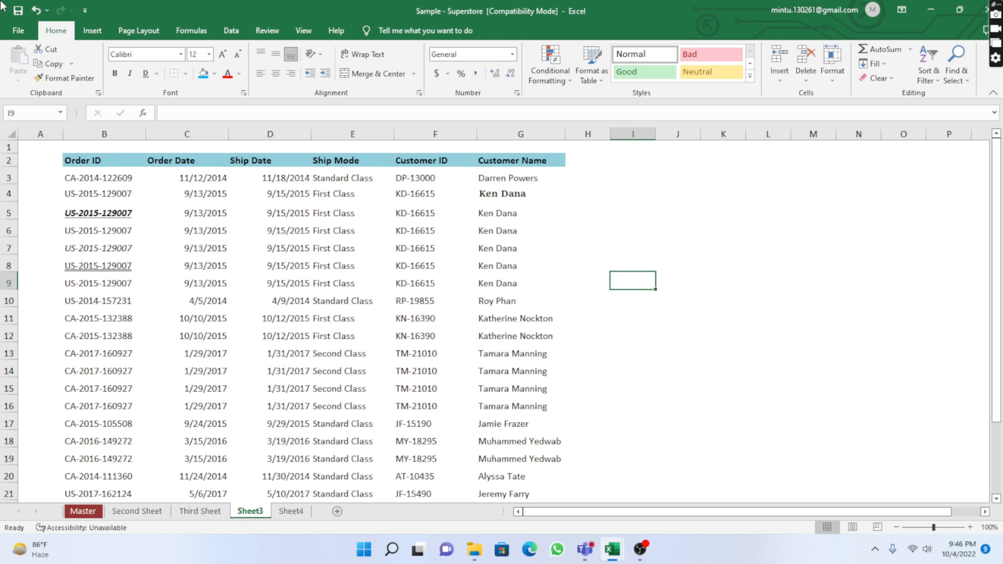
pyautogui.click(595, 215)
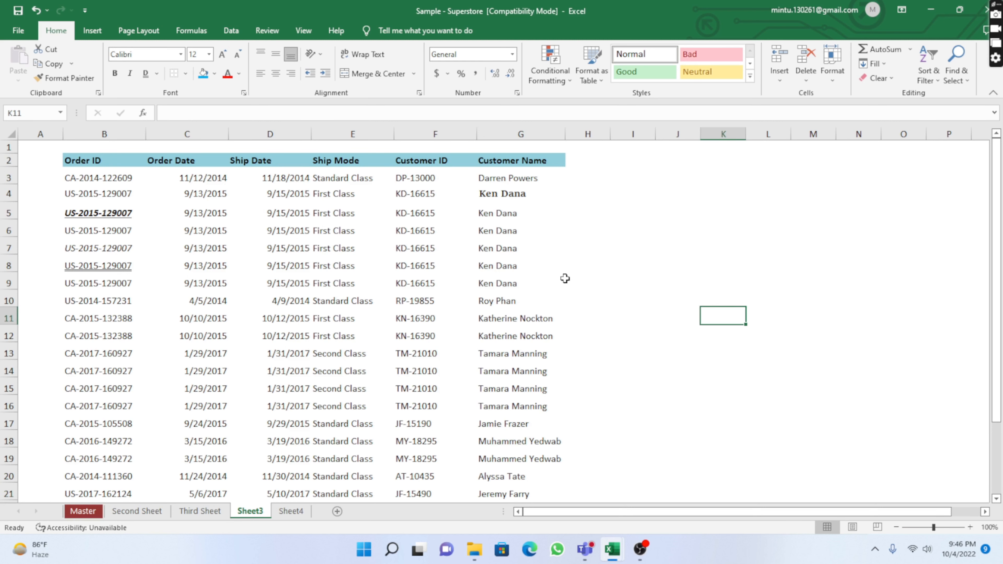
pyautogui.click(502, 192)
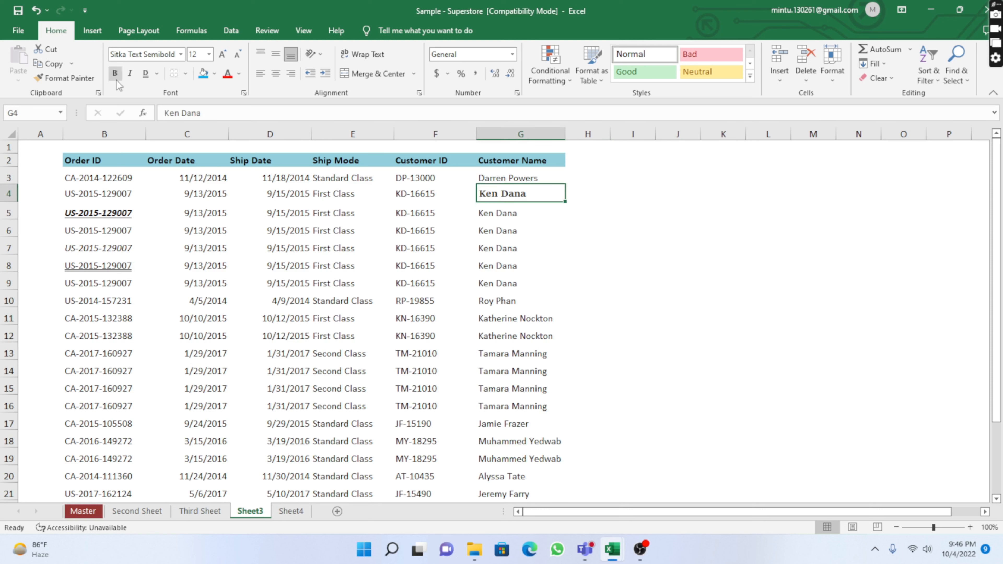
pyautogui.click(130, 75)
pyautogui.click(146, 73)
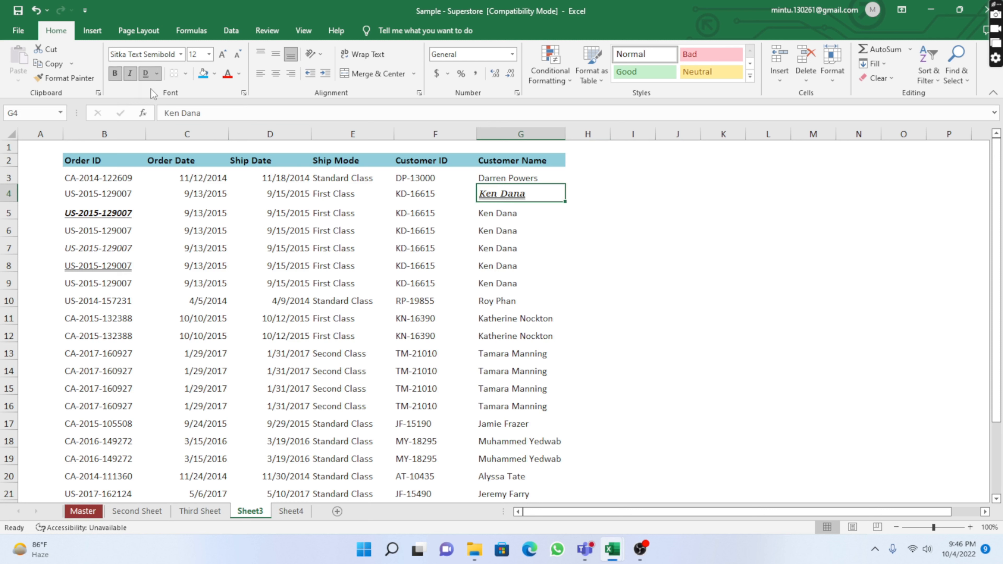
pyautogui.click(598, 274)
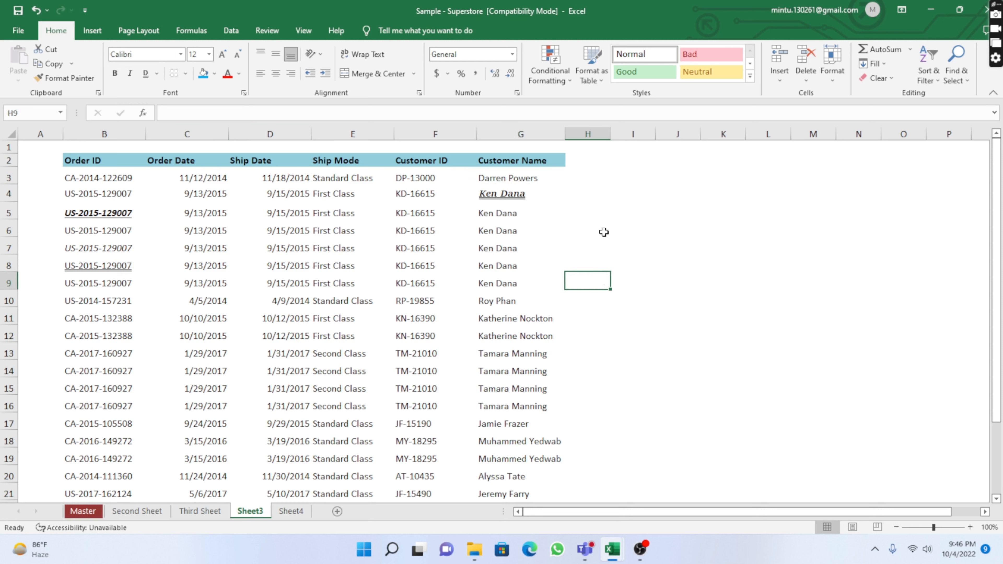
pyautogui.click(496, 195)
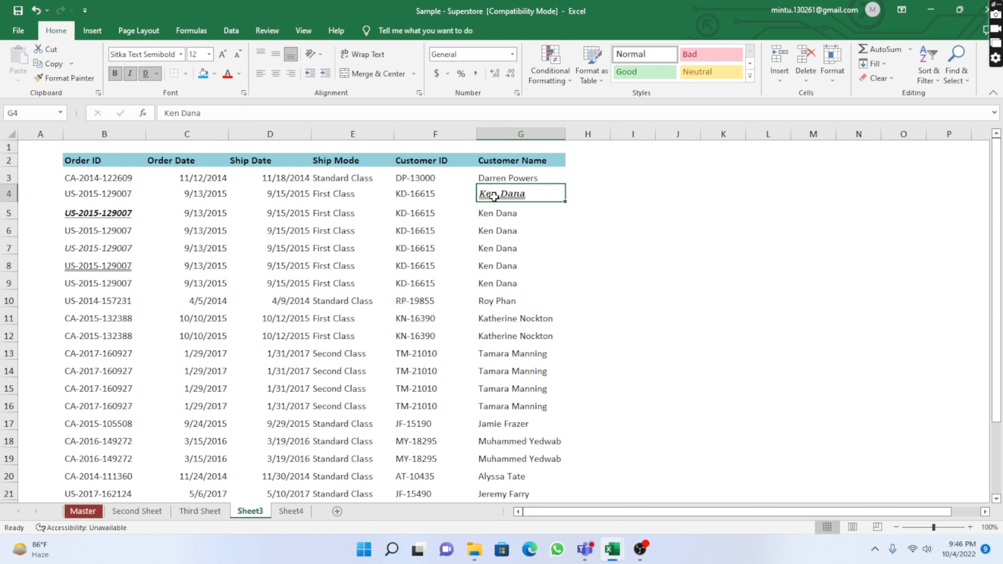
pyautogui.click(214, 74)
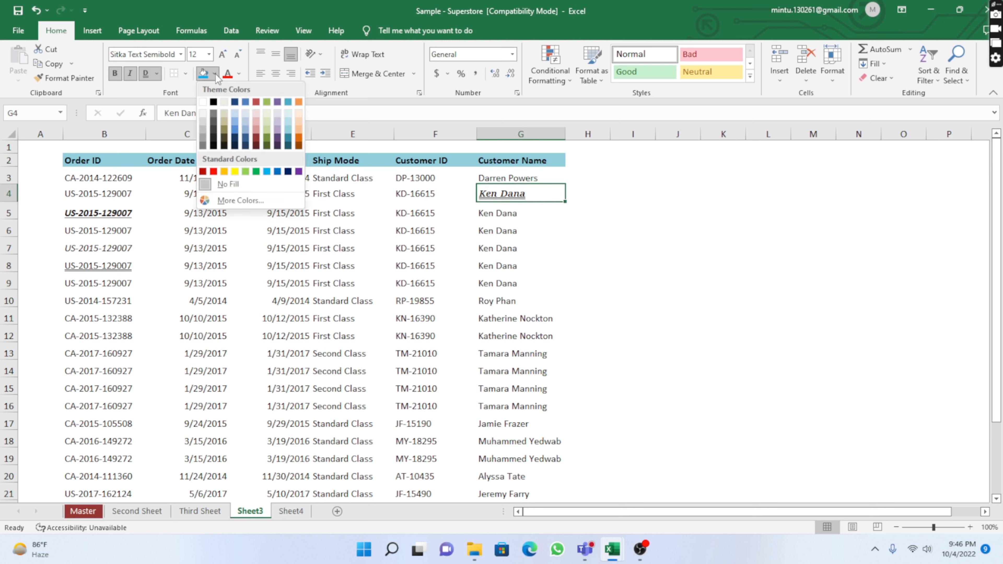
pyautogui.click(245, 171)
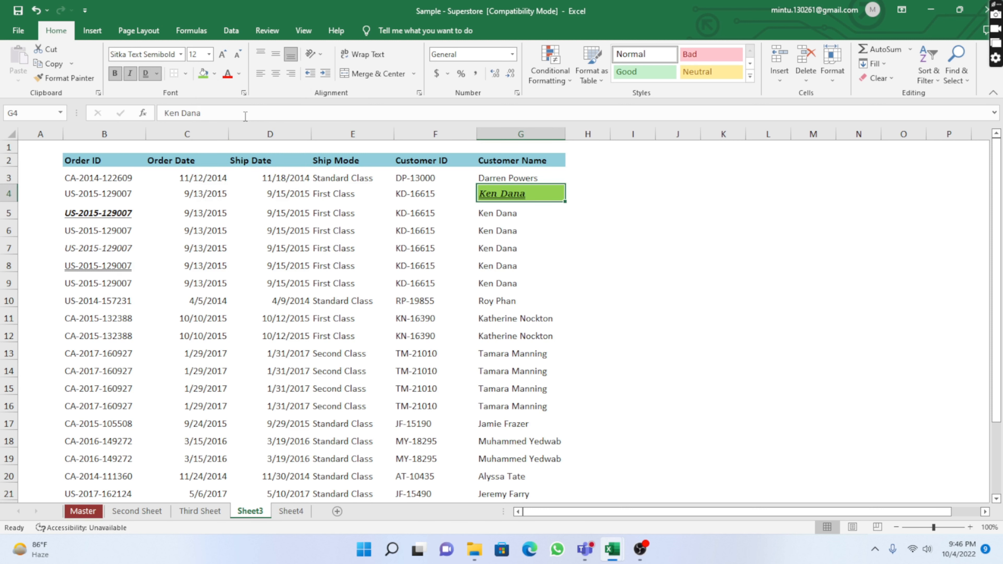
pyautogui.click(228, 73)
pyautogui.click(571, 280)
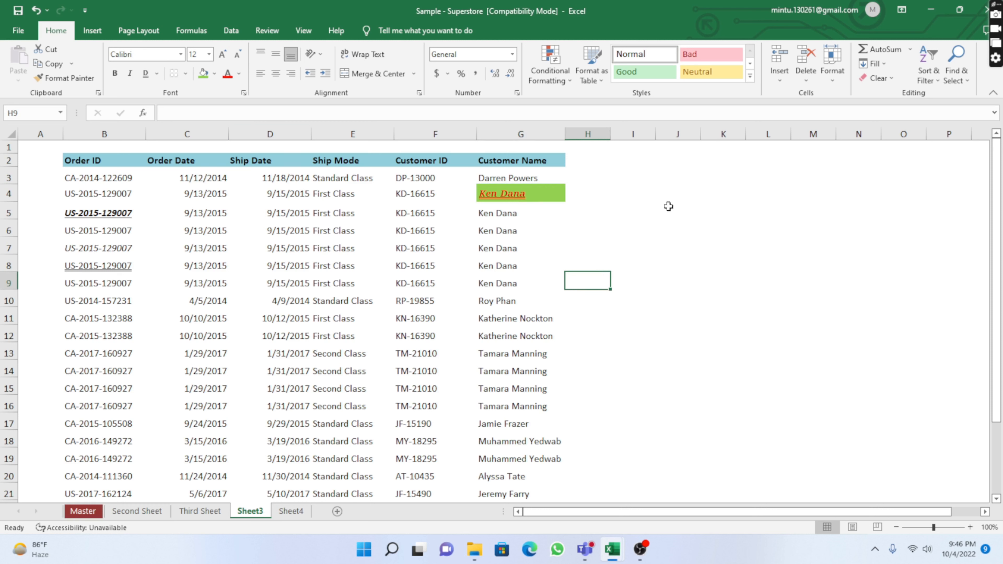
pyautogui.click(656, 198)
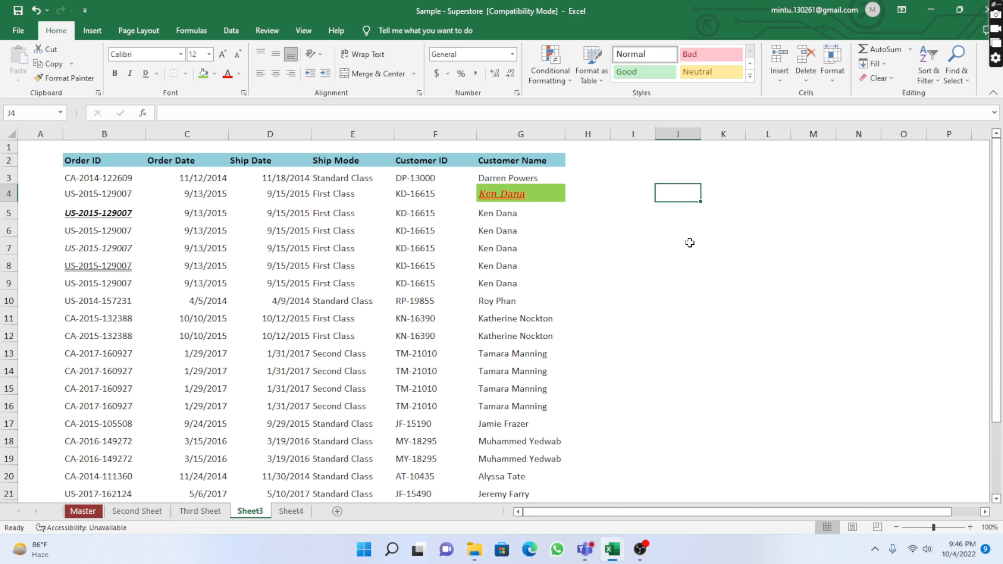
pyautogui.click(507, 323)
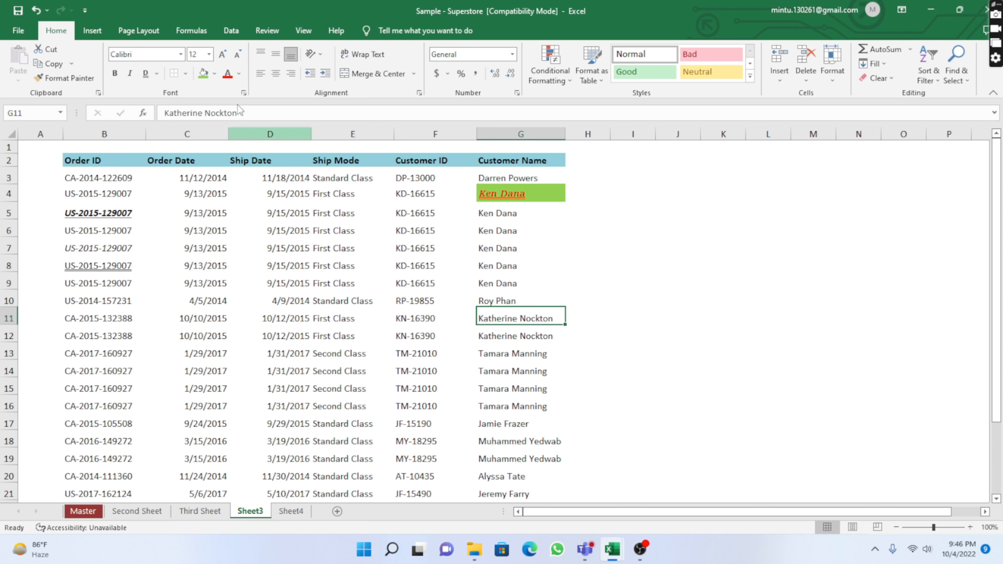
pyautogui.click(224, 56)
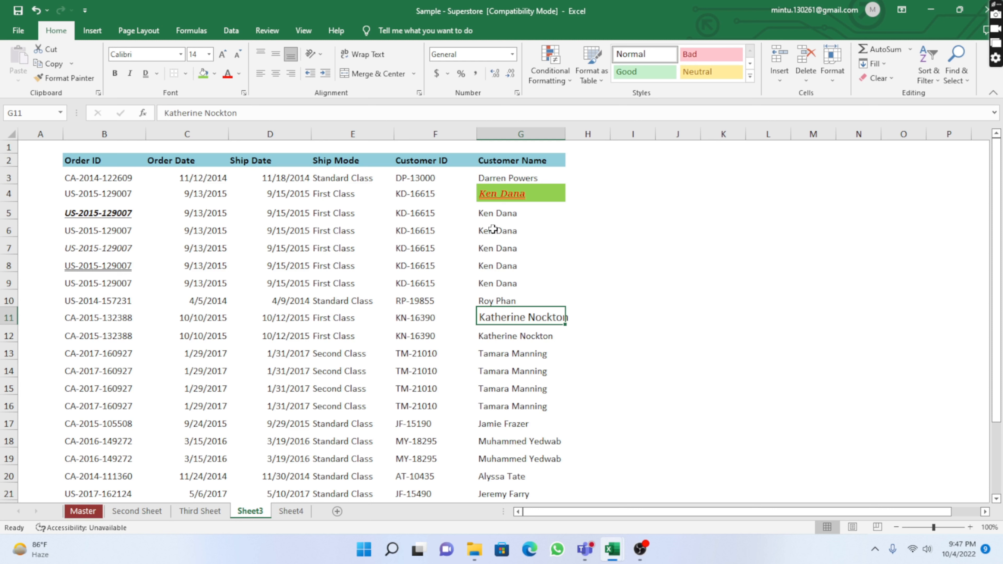
pyautogui.hotkey('ctrl', 'z')
pyautogui.click(528, 193)
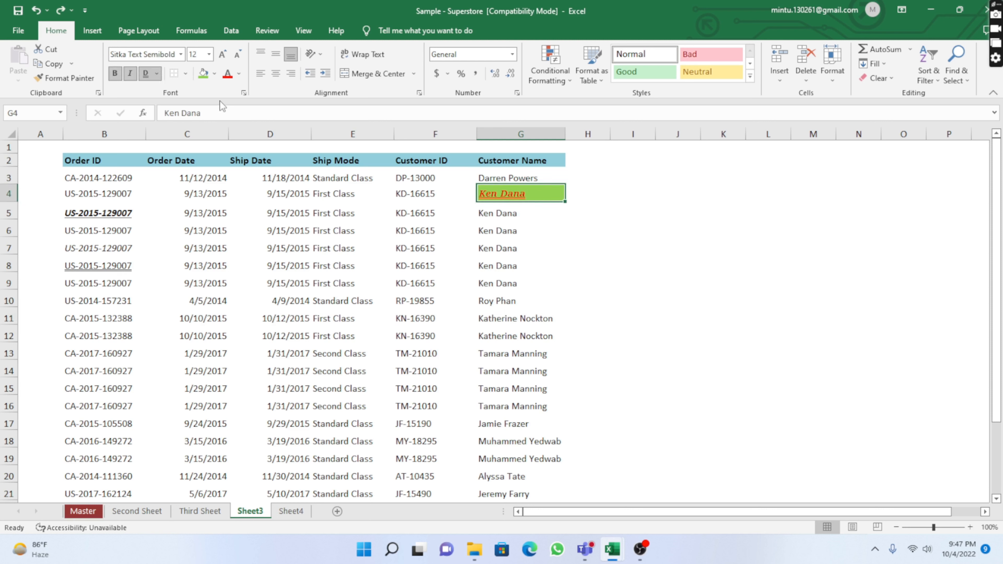
pyautogui.click(222, 56)
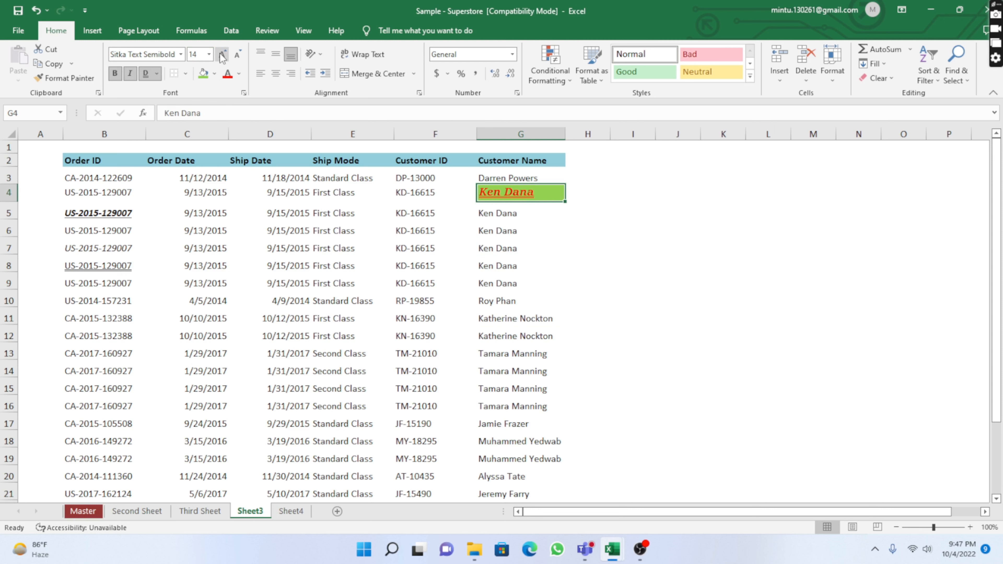
pyautogui.click(222, 57)
pyautogui.click(222, 56)
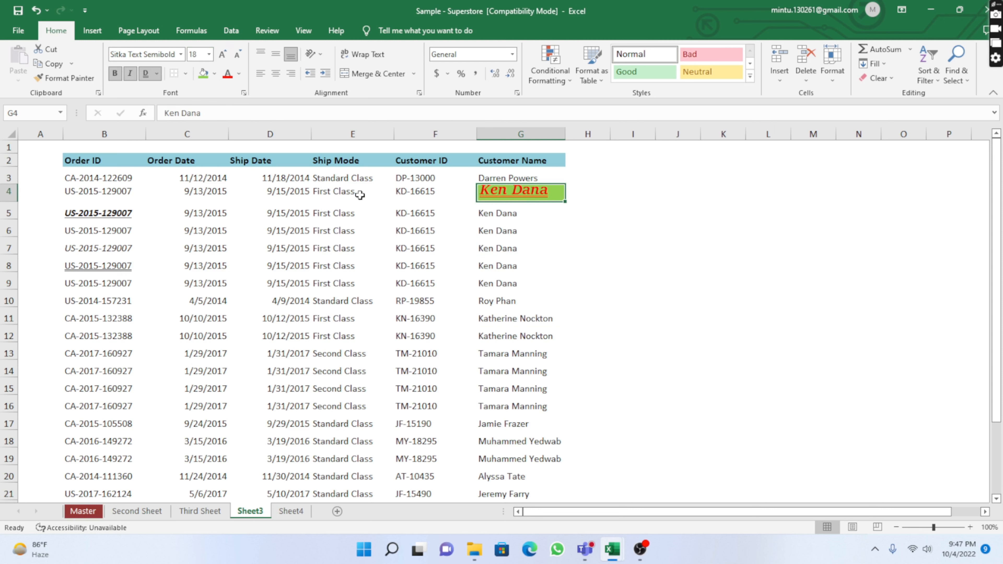
pyautogui.click(580, 276)
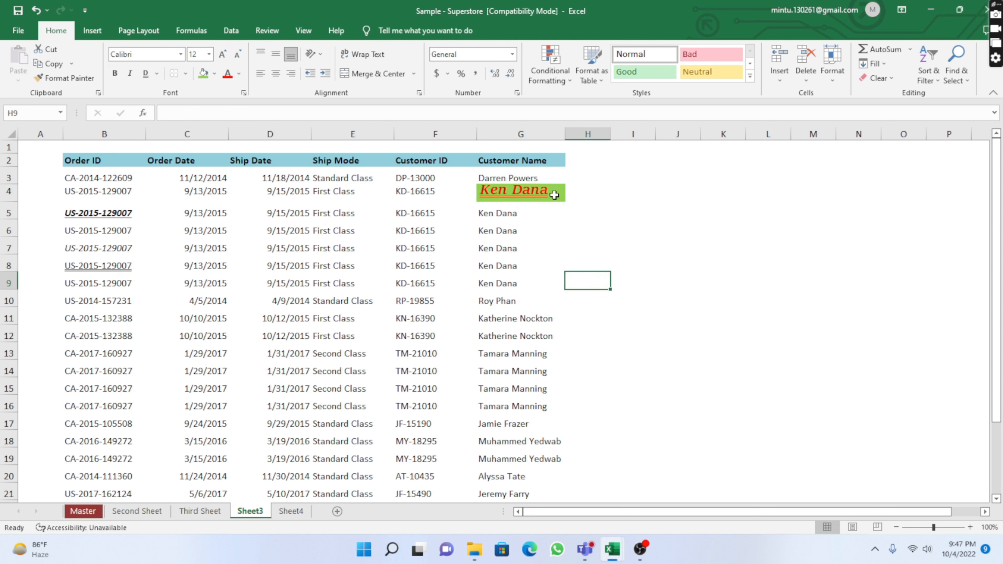
pyautogui.click(578, 197)
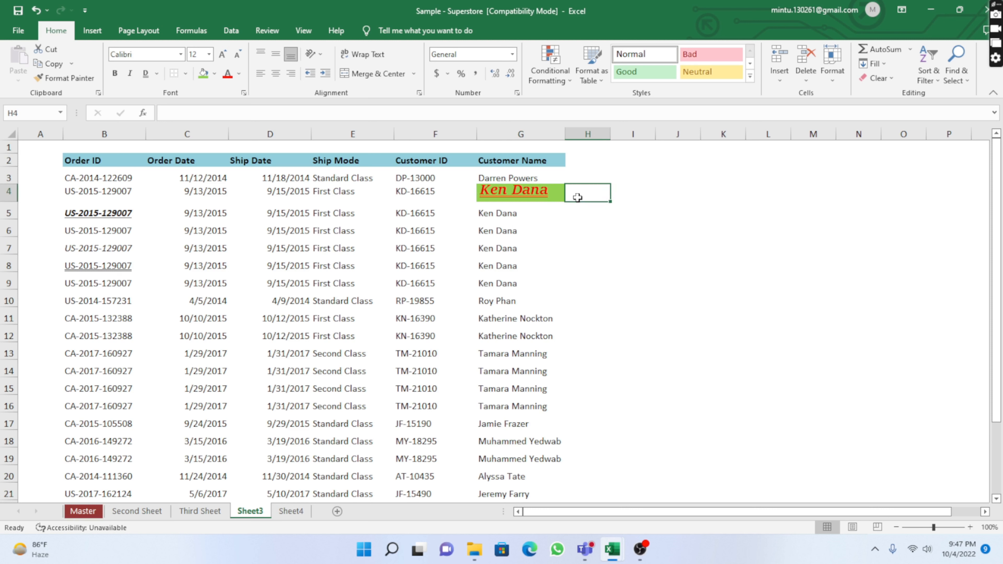
pyautogui.press('Left')
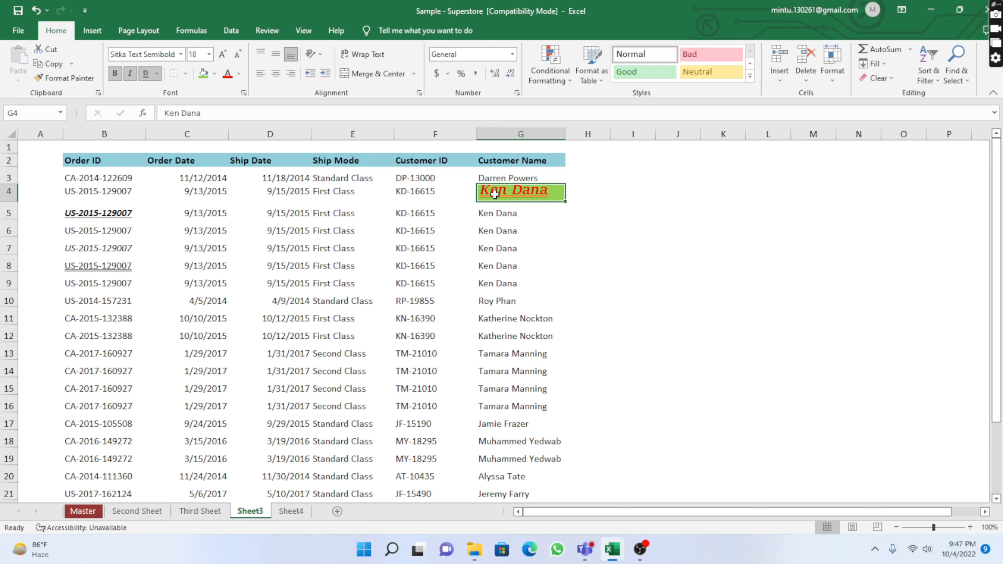
pyautogui.click(502, 321)
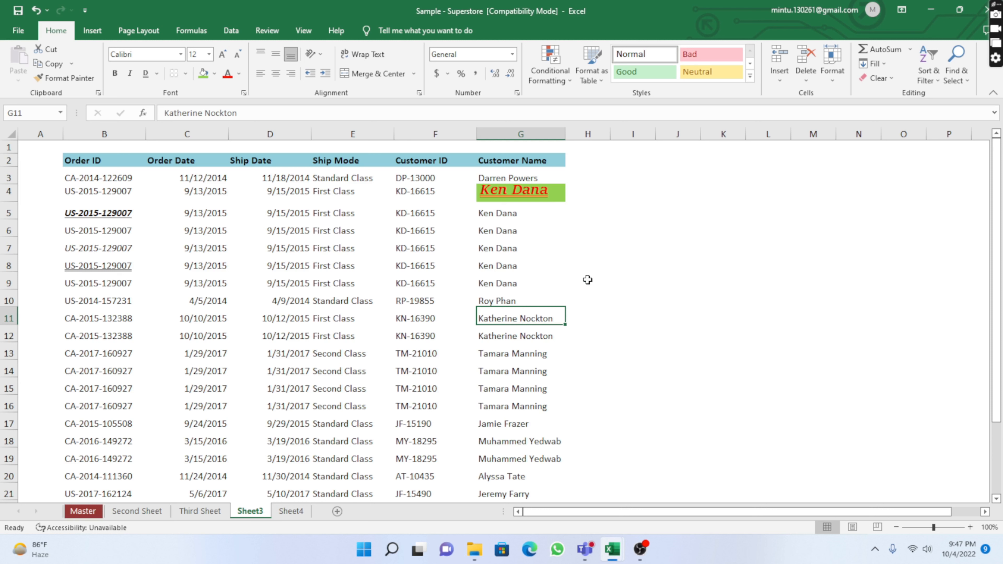
pyautogui.click(620, 210)
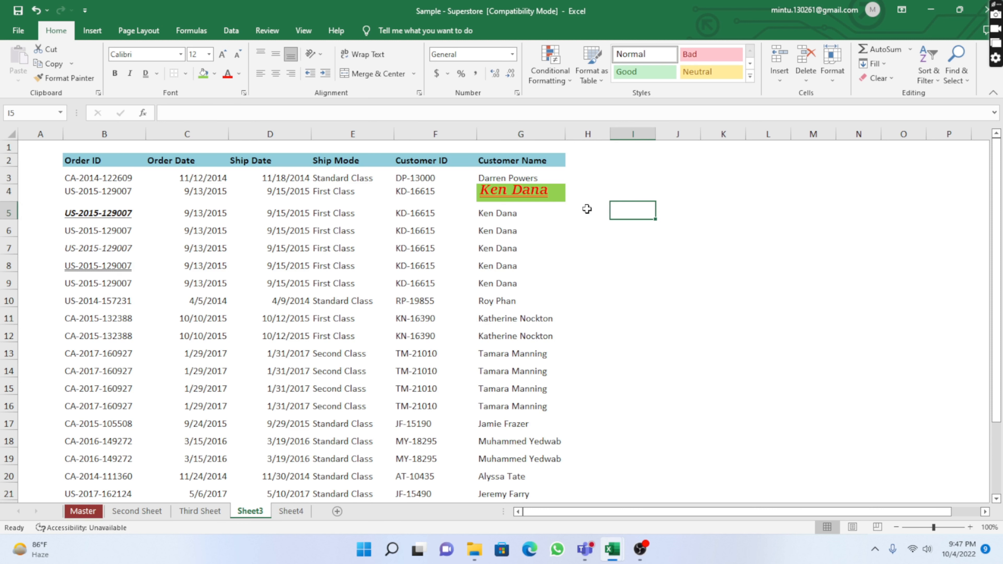
pyautogui.click(587, 193)
pyautogui.press('Left')
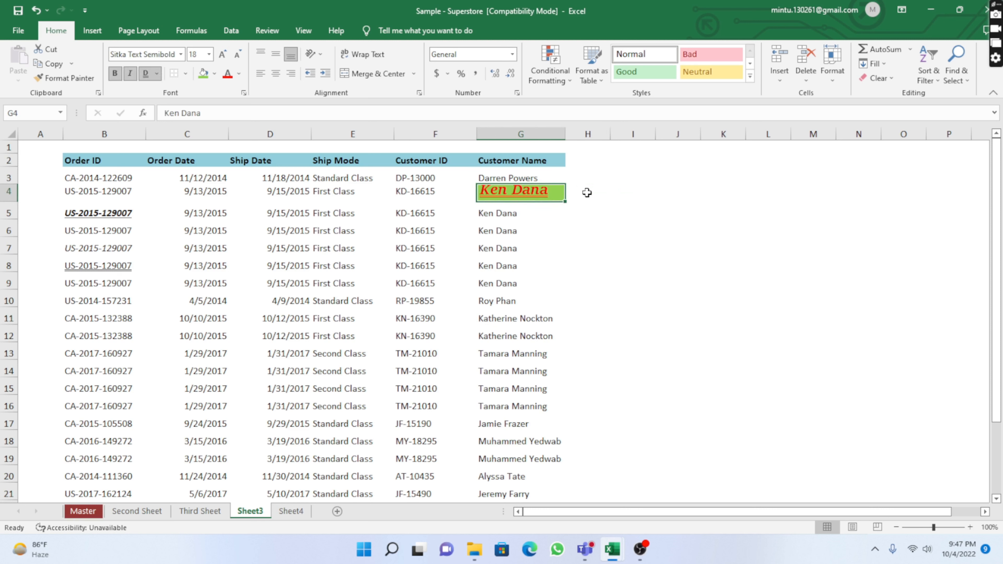
pyautogui.click(62, 79)
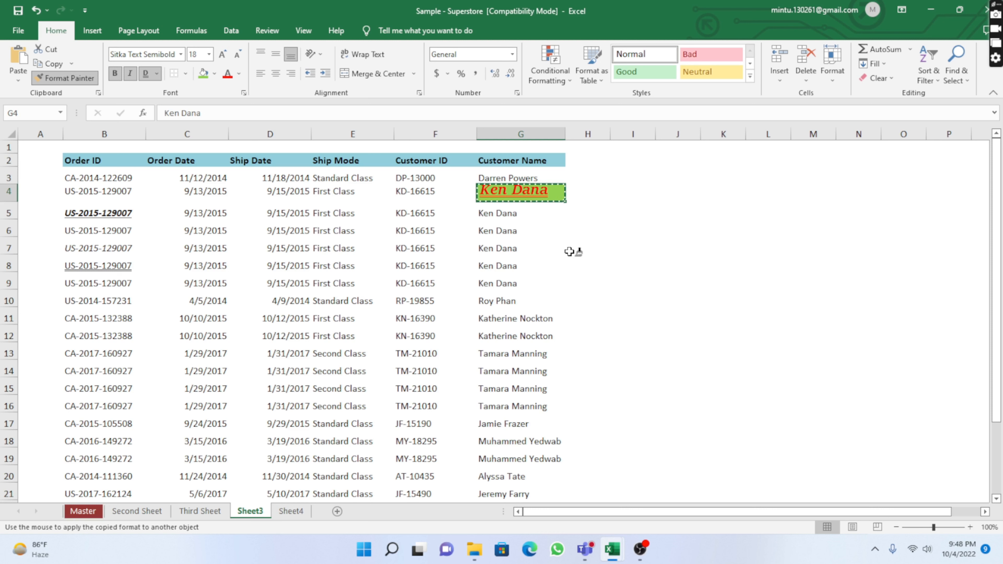
pyautogui.click(500, 320)
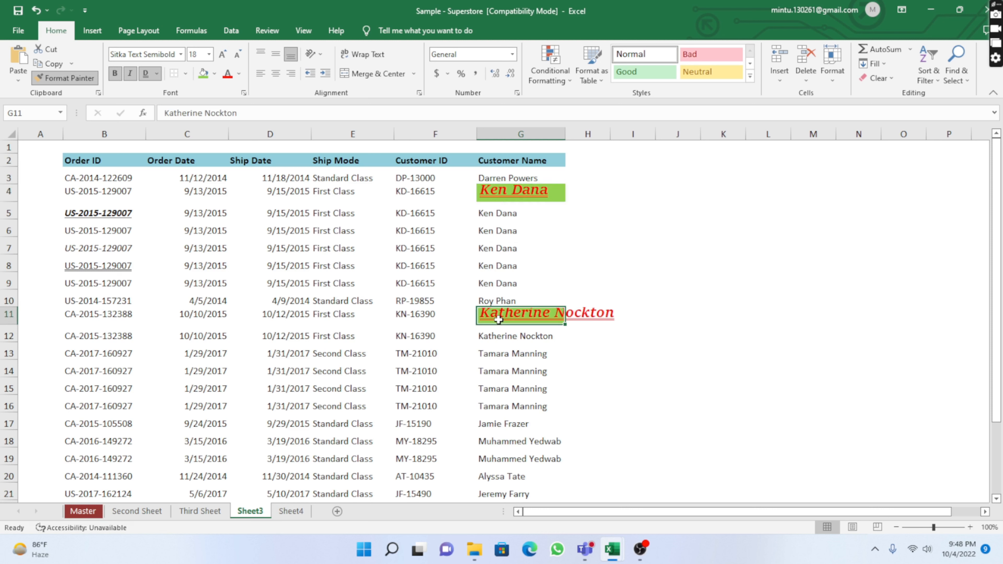
pyautogui.click(572, 352)
pyautogui.doubleClick(566, 137)
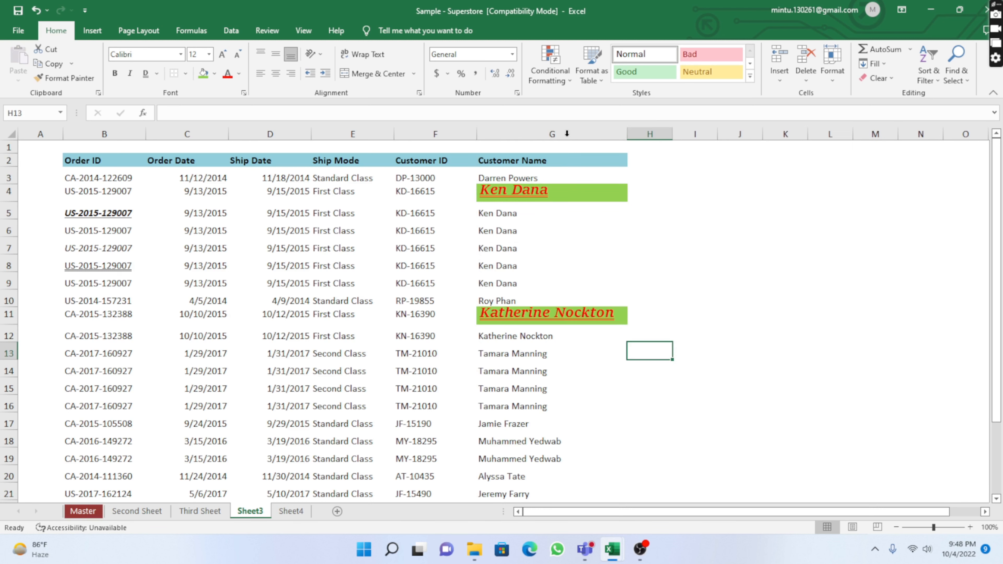
pyautogui.click(703, 370)
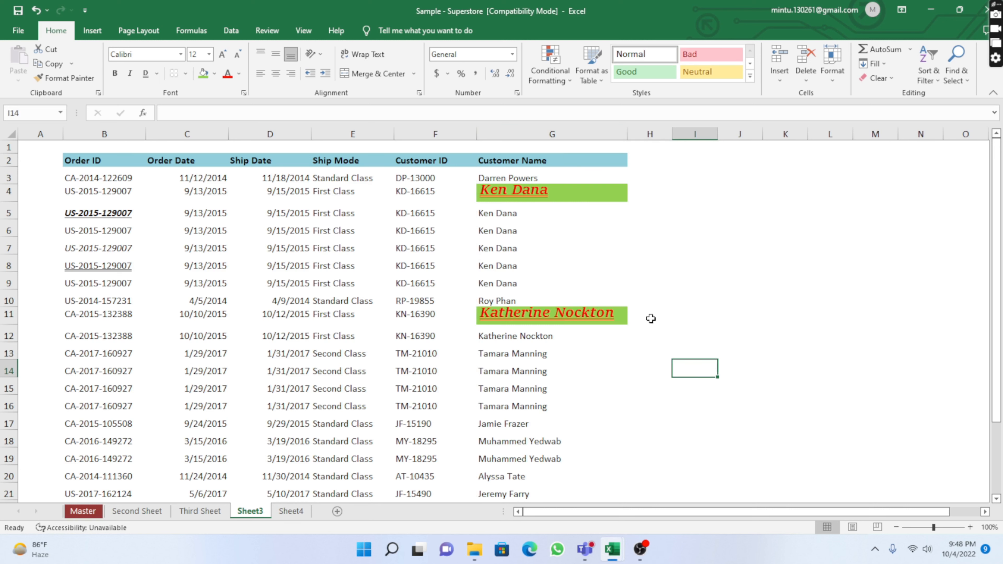
pyautogui.scroll(-1, 590, 431)
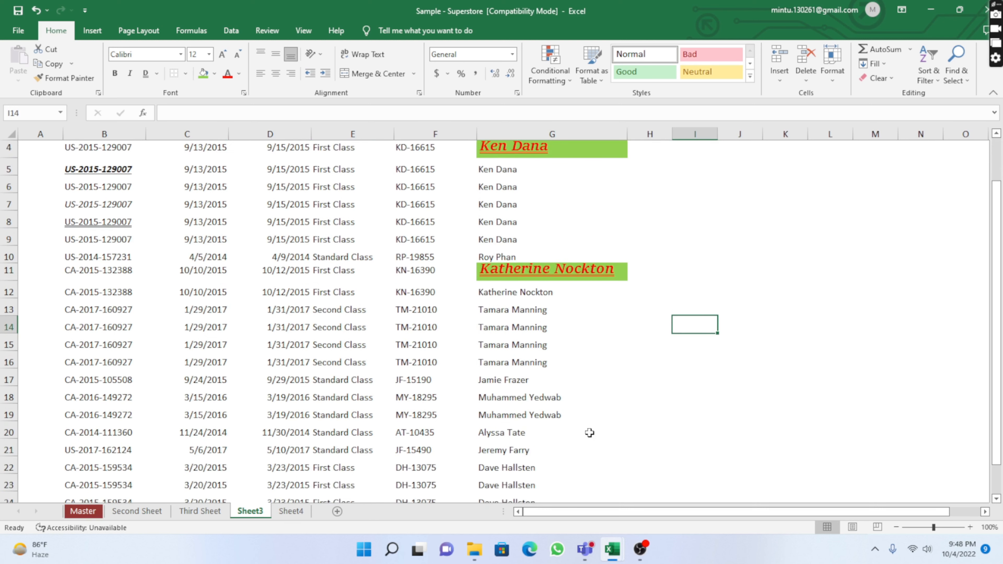
pyautogui.click(508, 334)
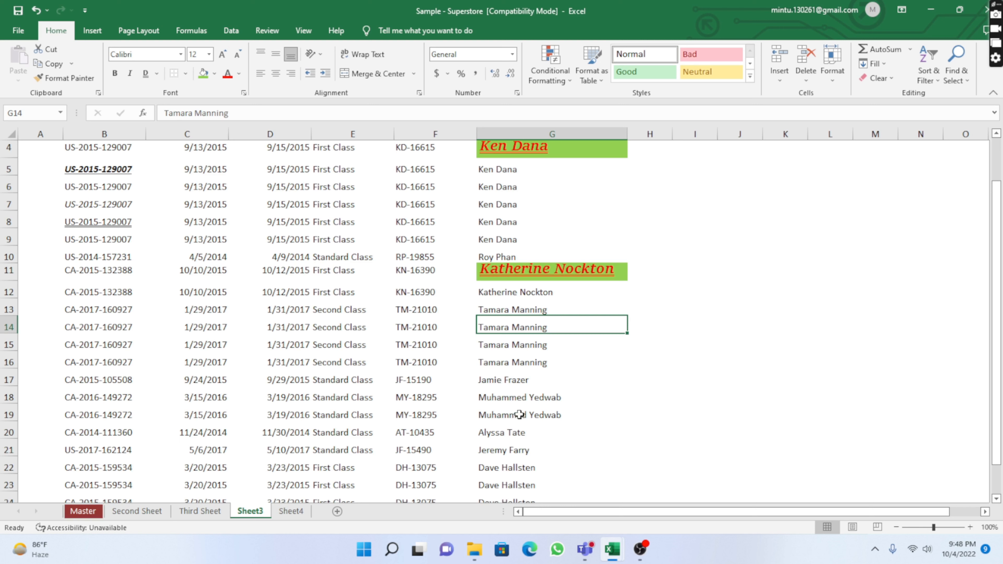
pyautogui.click(510, 382)
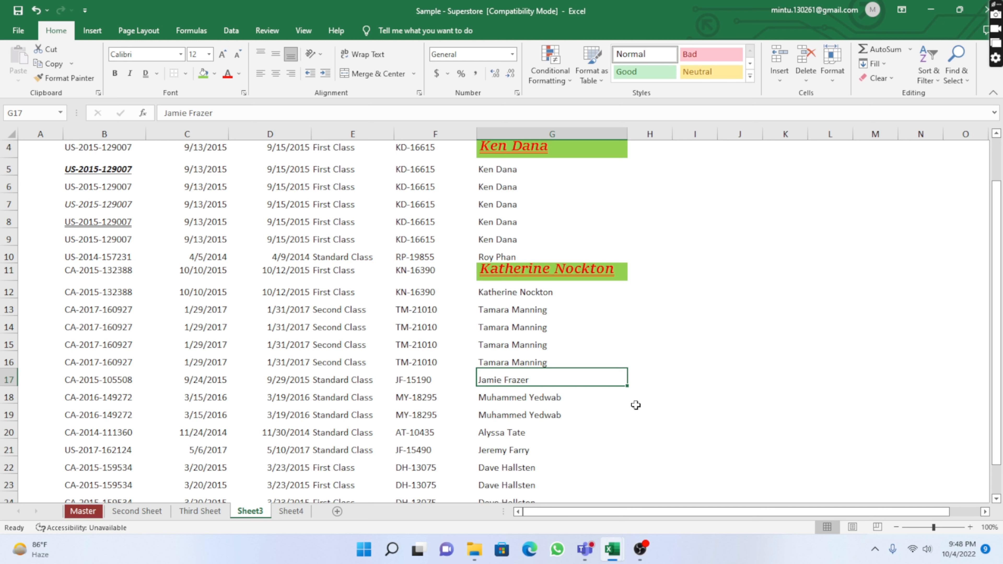
pyautogui.click(612, 403)
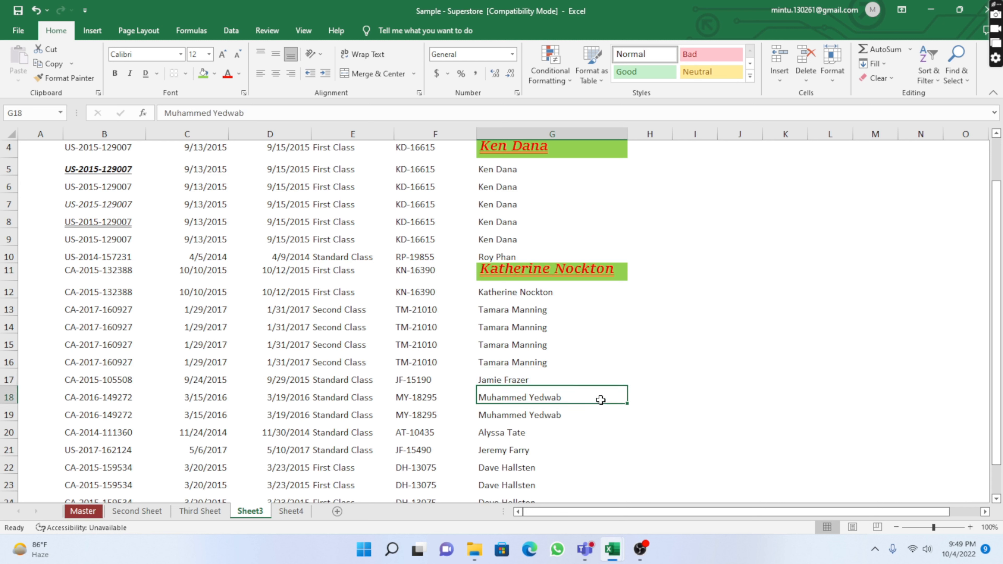
pyautogui.click(541, 382)
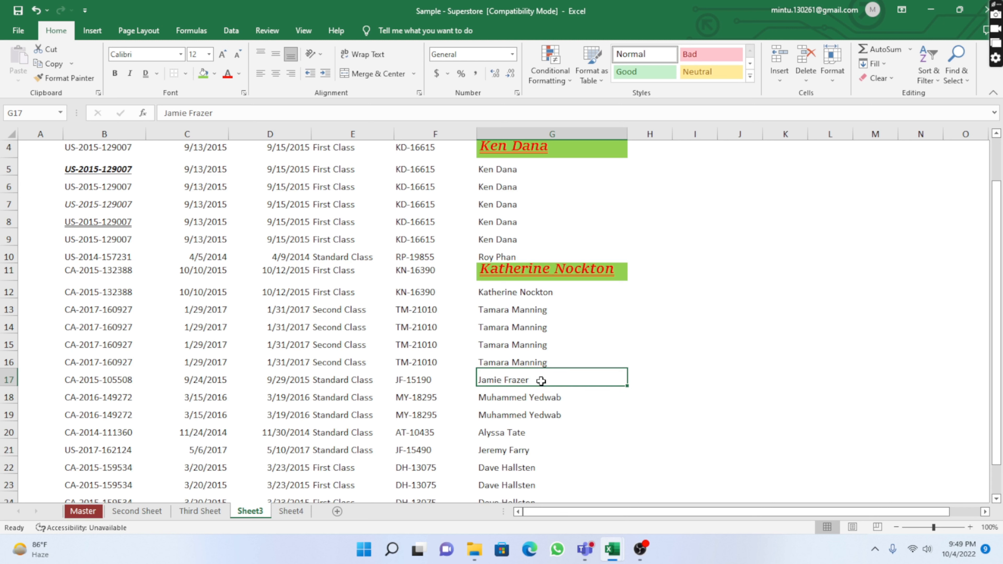
pyautogui.click(606, 343)
pyautogui.scroll(1, 594, 390)
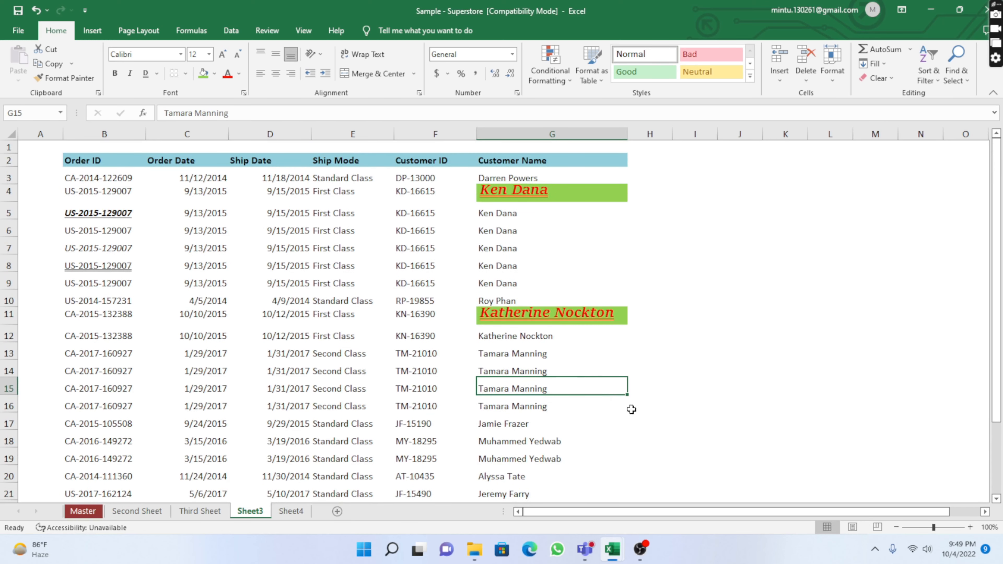
pyautogui.click(711, 357)
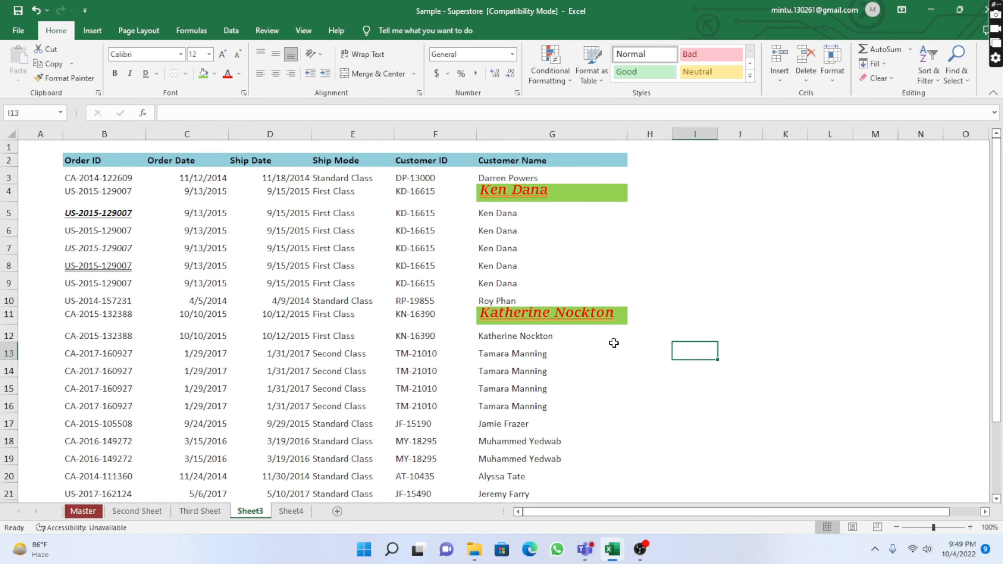
pyautogui.click(575, 193)
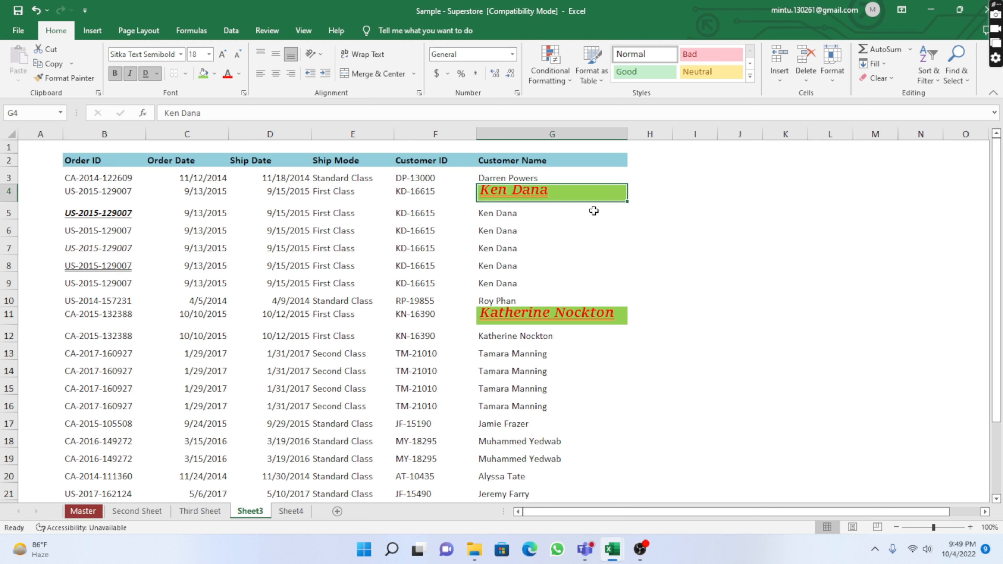
pyautogui.click(58, 78)
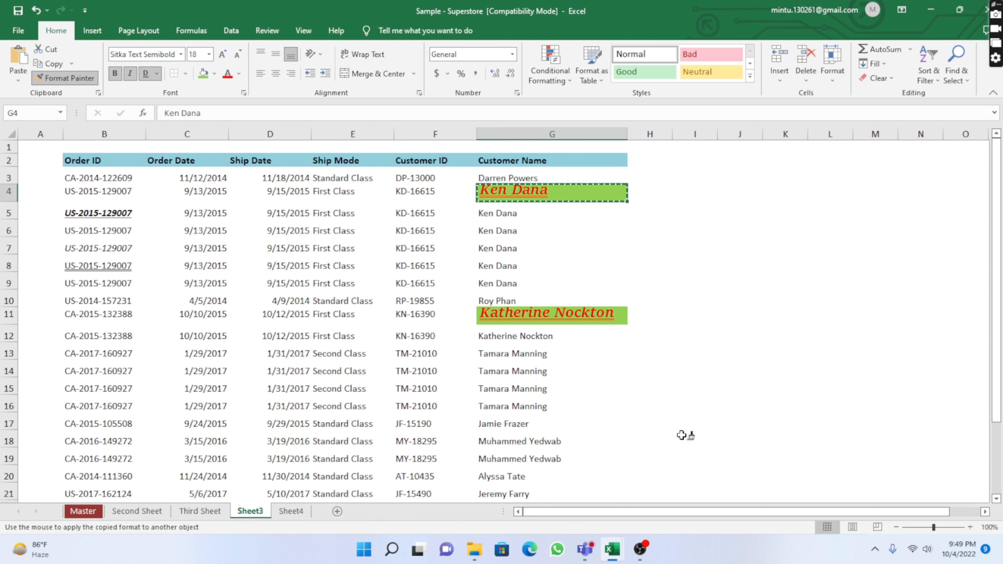
pyautogui.scroll(-3, 549, 389)
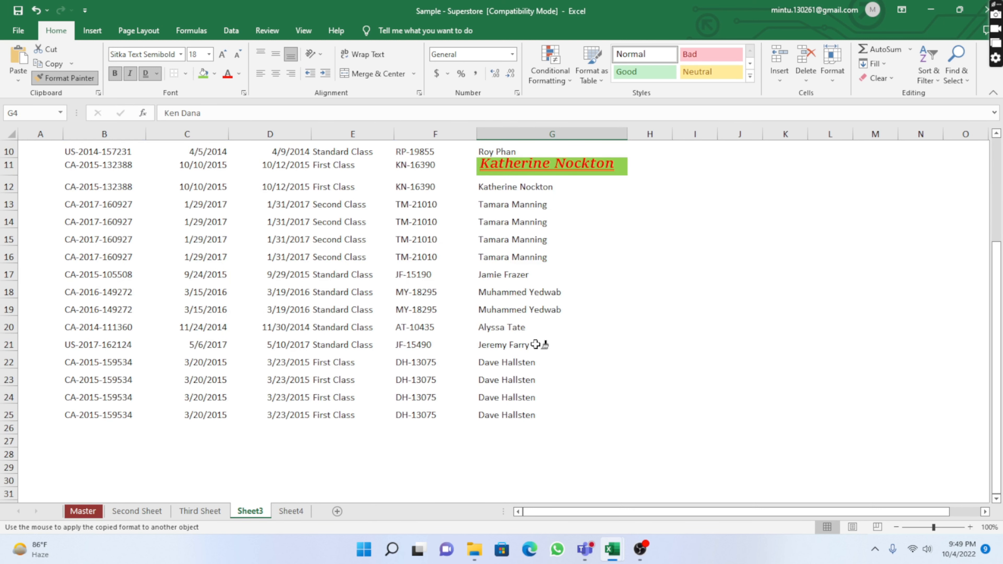
pyautogui.click(497, 274)
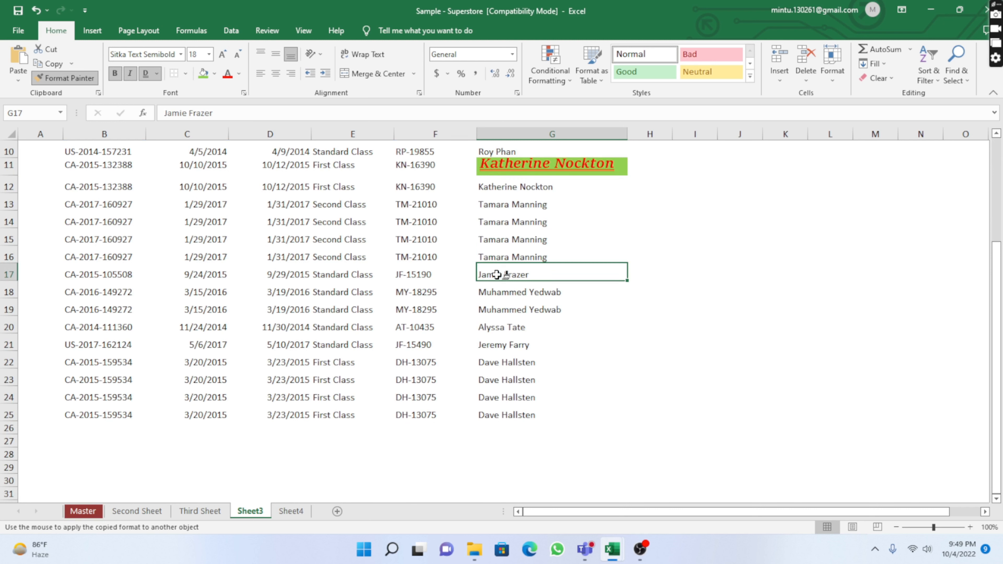
pyautogui.moveTo(497, 275); pyautogui.dragTo(495, 414)
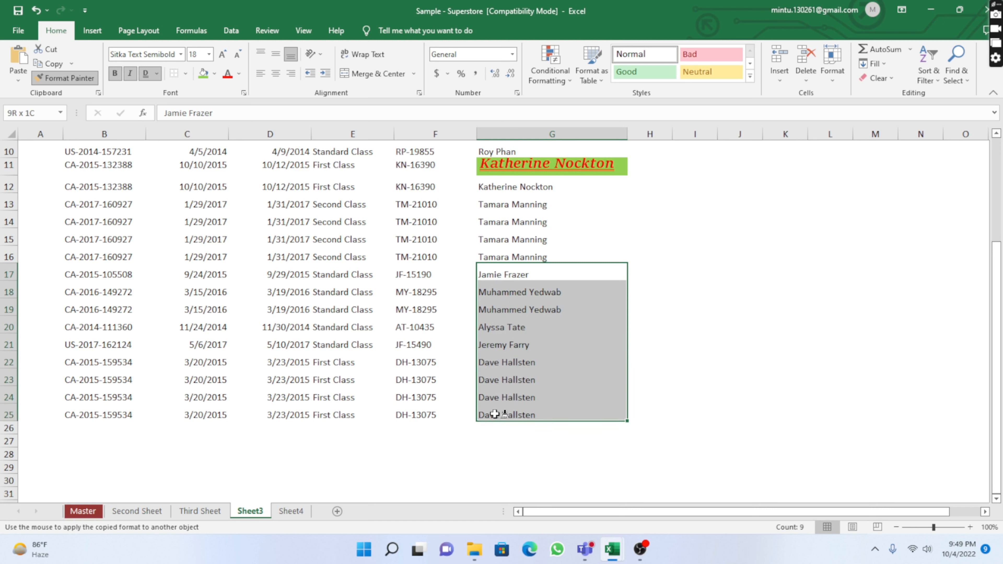
pyautogui.moveTo(495, 414); pyautogui.dragTo(494, 414)
pyautogui.moveTo(494, 414); pyautogui.dragTo(494, 414)
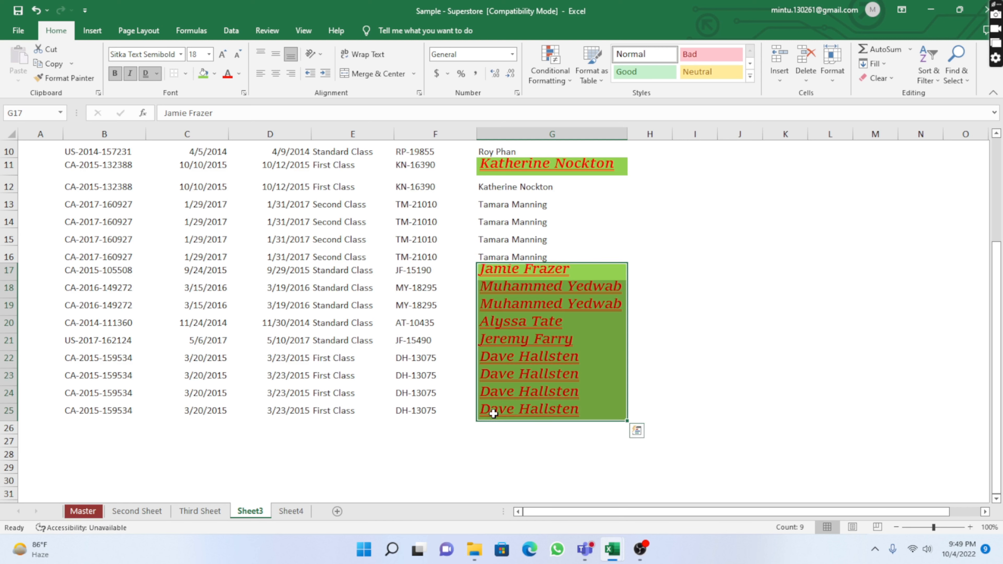
pyautogui.click(705, 315)
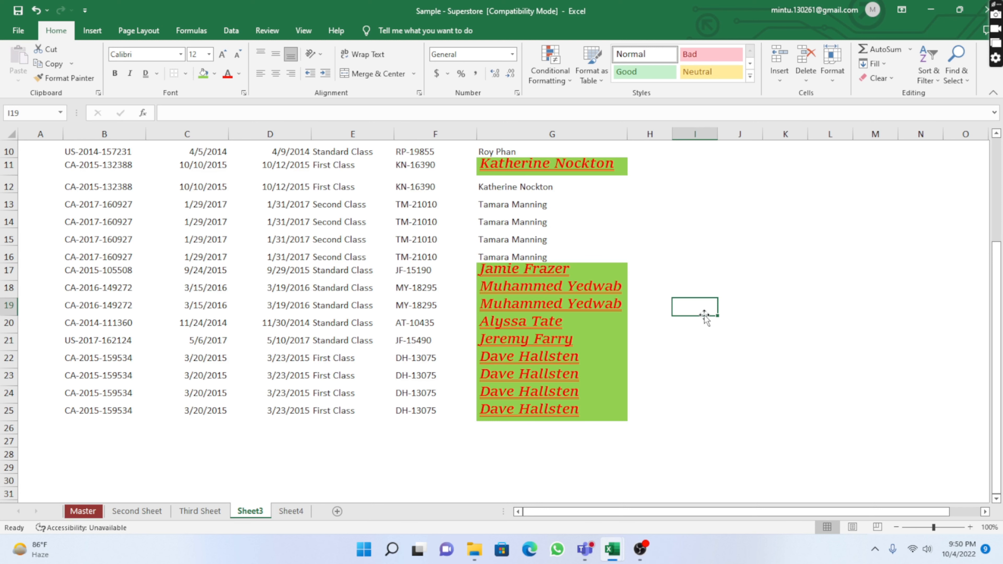
# Apply the Ken Dana cell's formatting to the range B3:E20 with Format Painter
pyautogui.scroll(3, 581, 306)
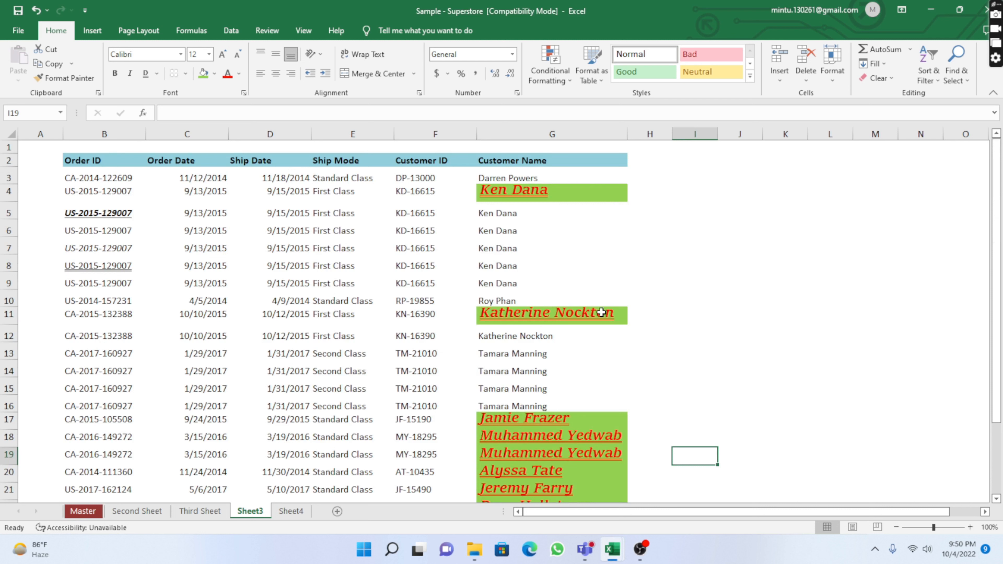
pyautogui.click(564, 190)
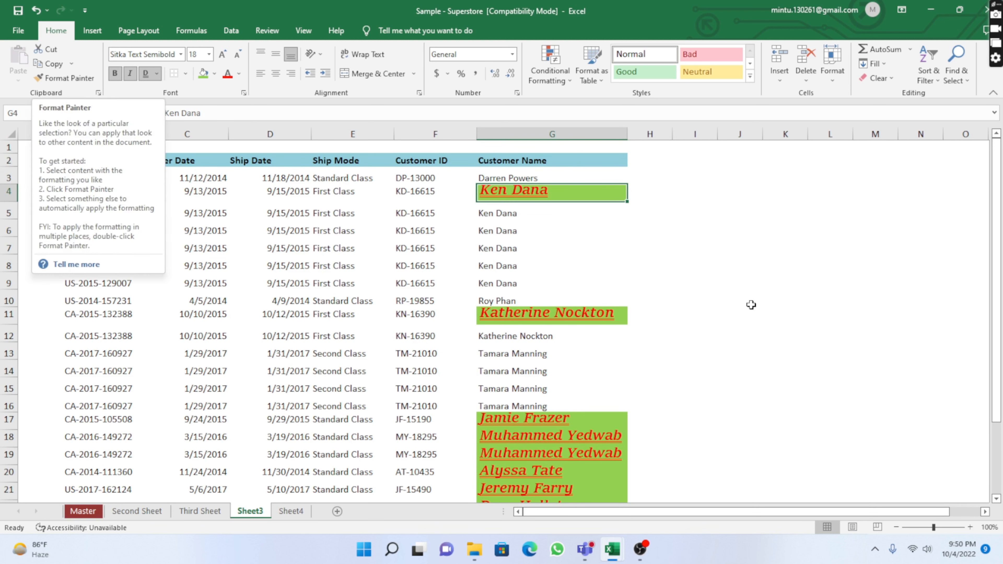
pyautogui.click(63, 78)
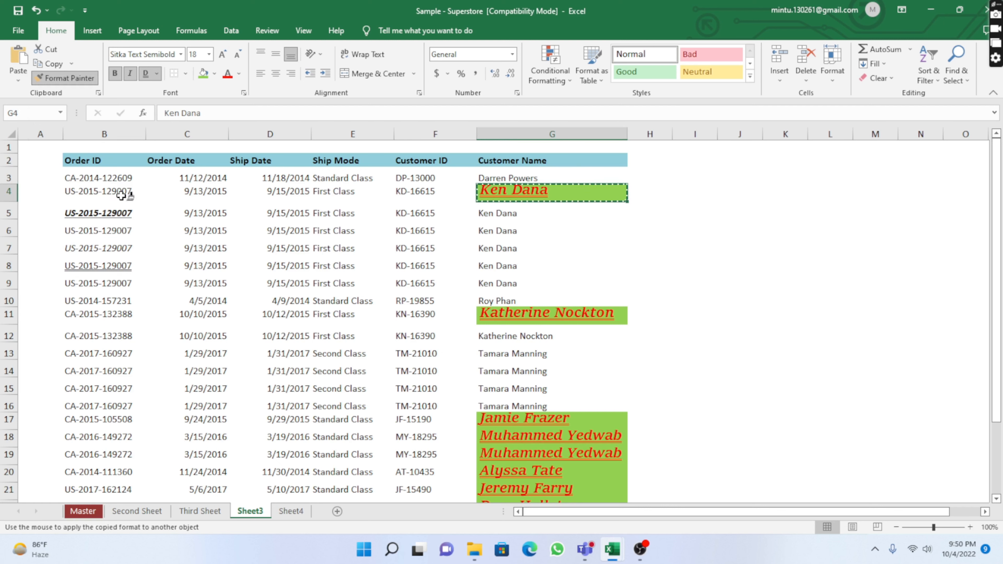
pyautogui.moveTo(91, 182)
pyautogui.mouseDown()
pyautogui.moveTo(336, 268)
pyautogui.moveTo(353, 475)
pyautogui.mouseUp()
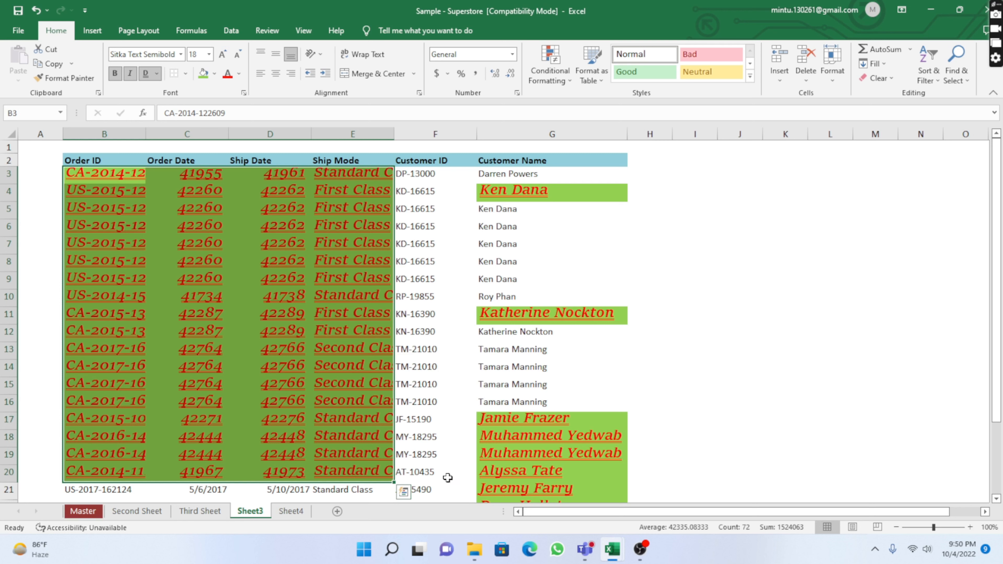
pyautogui.click(708, 234)
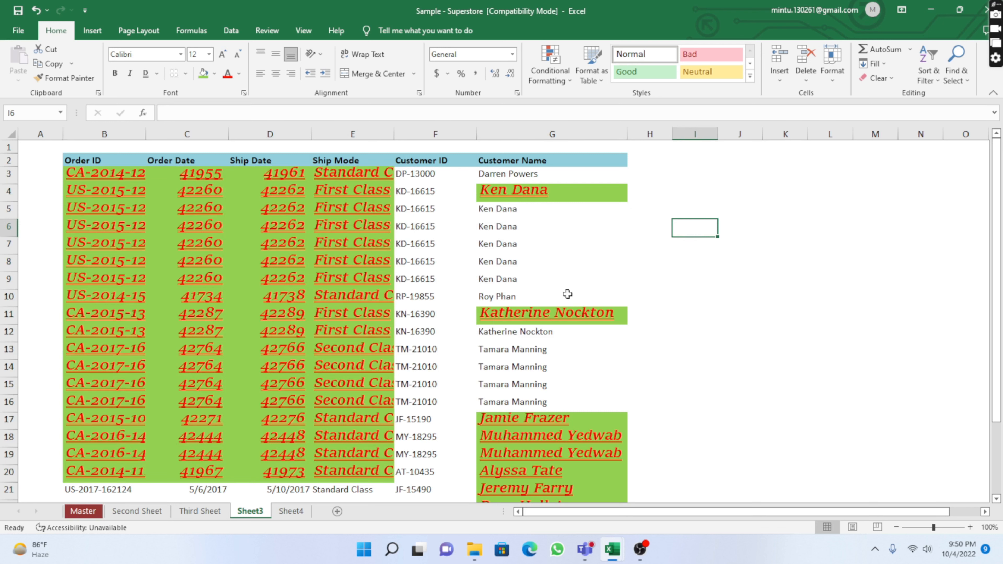
pyautogui.click(344, 215)
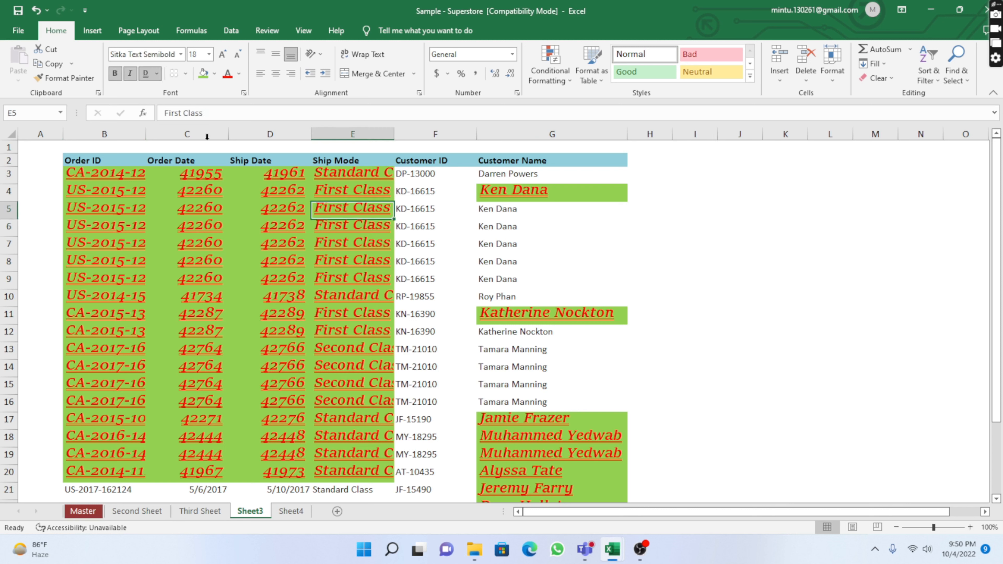
pyautogui.click(497, 227)
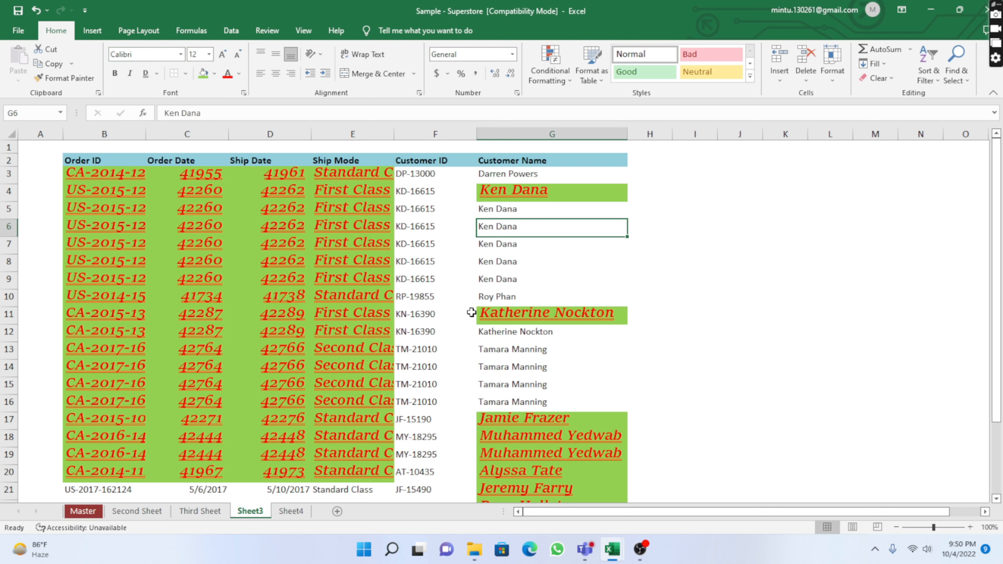
pyautogui.click(338, 244)
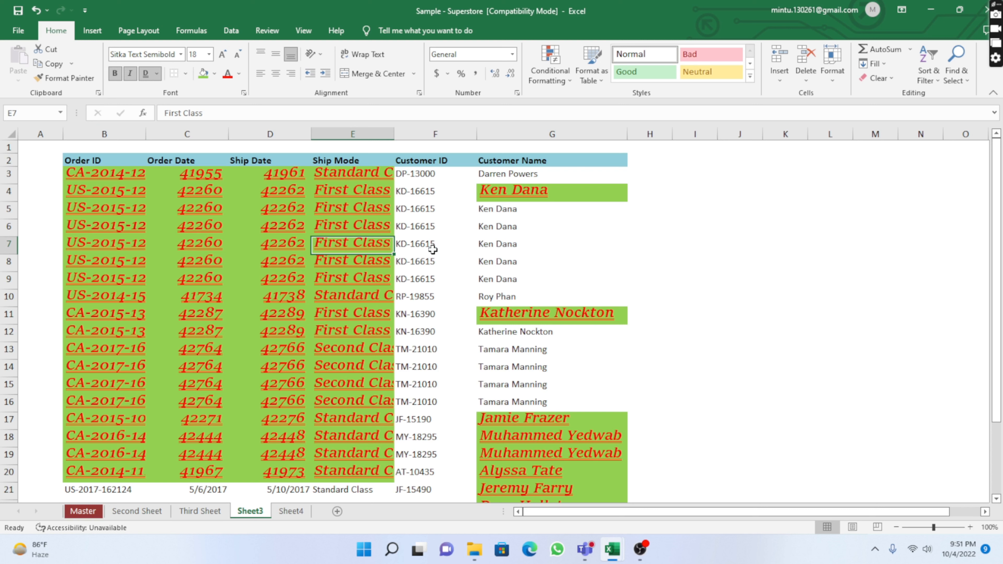
pyautogui.click(417, 244)
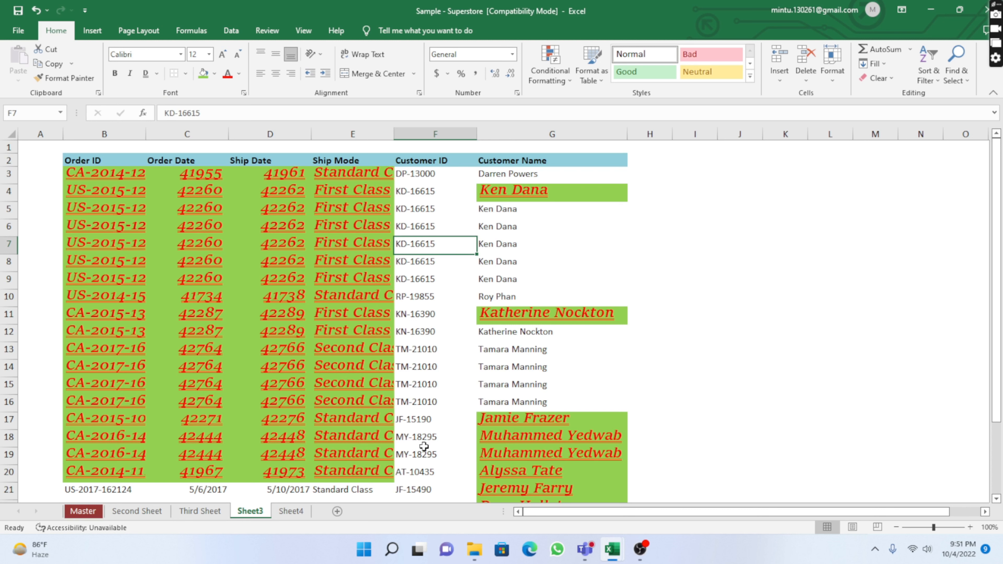
pyautogui.click(752, 243)
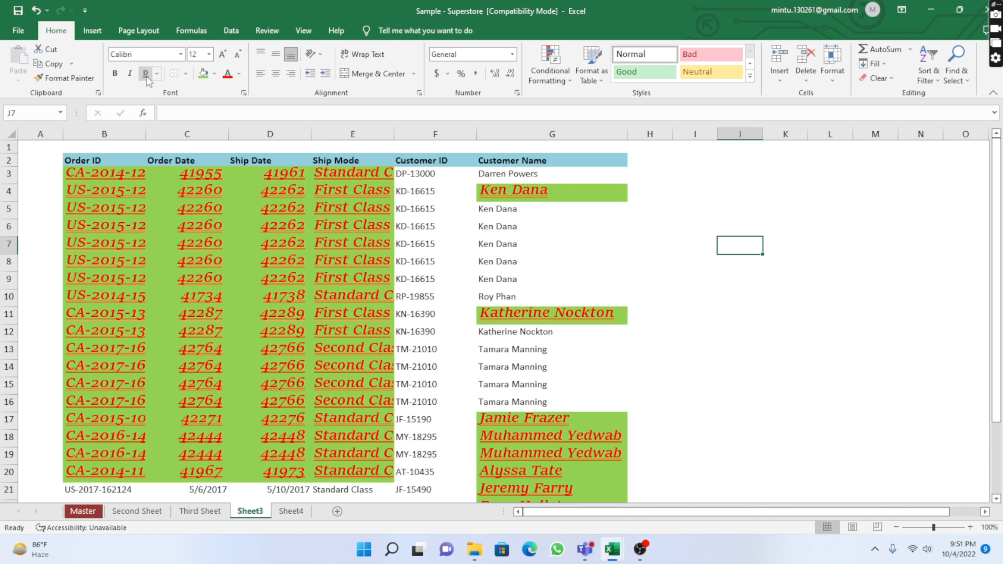
pyautogui.click(701, 246)
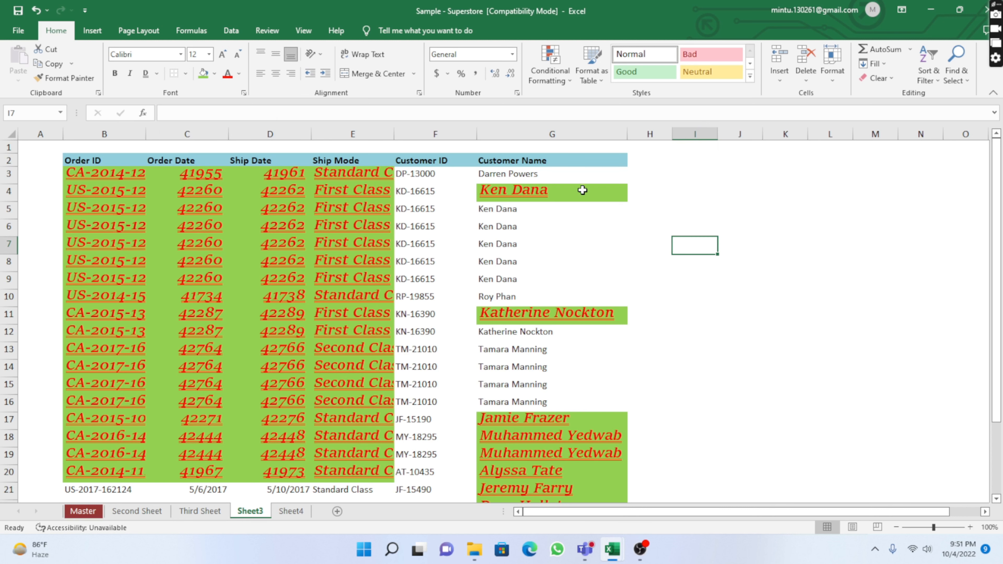
pyautogui.click(582, 191)
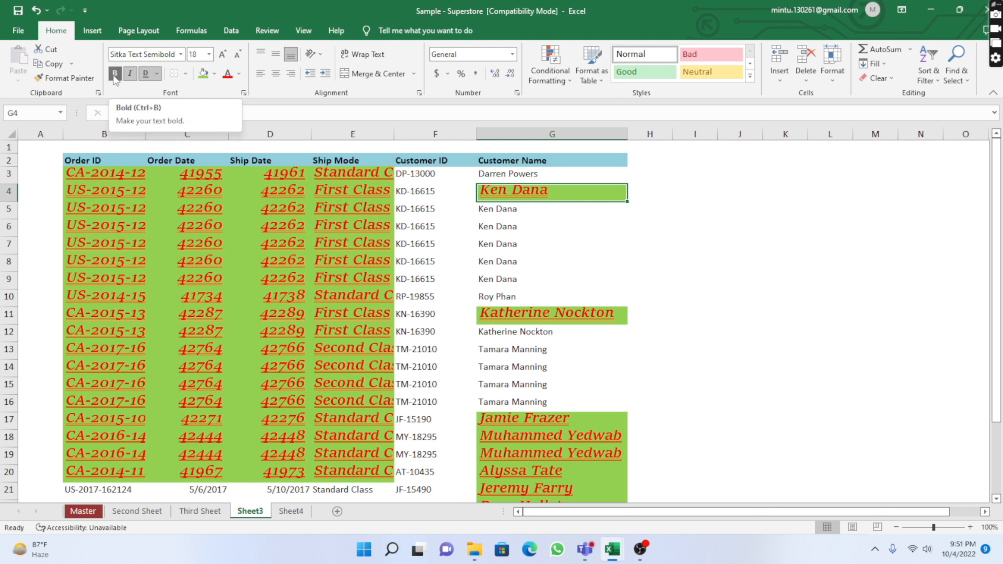
pyautogui.click(656, 264)
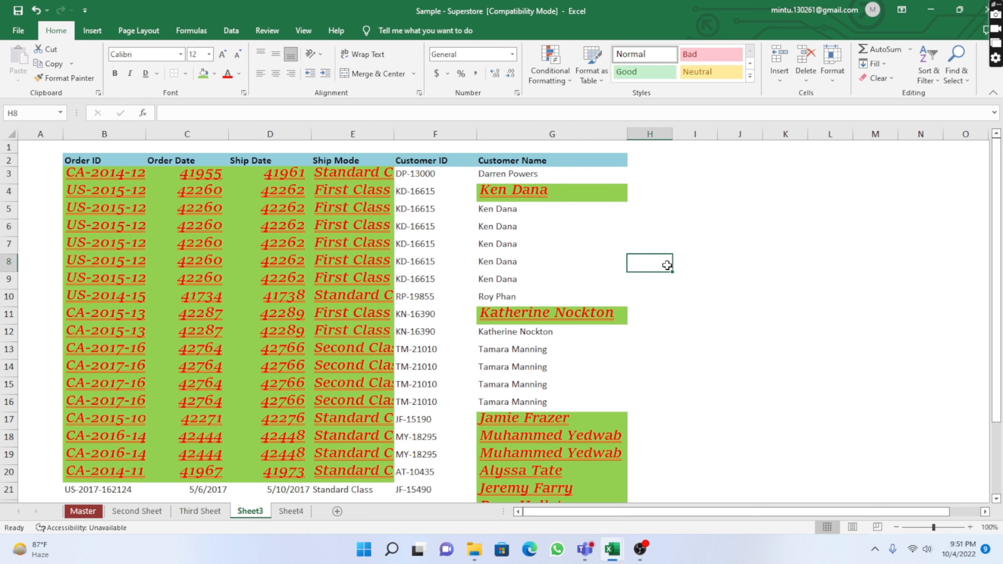
pyautogui.click(610, 194)
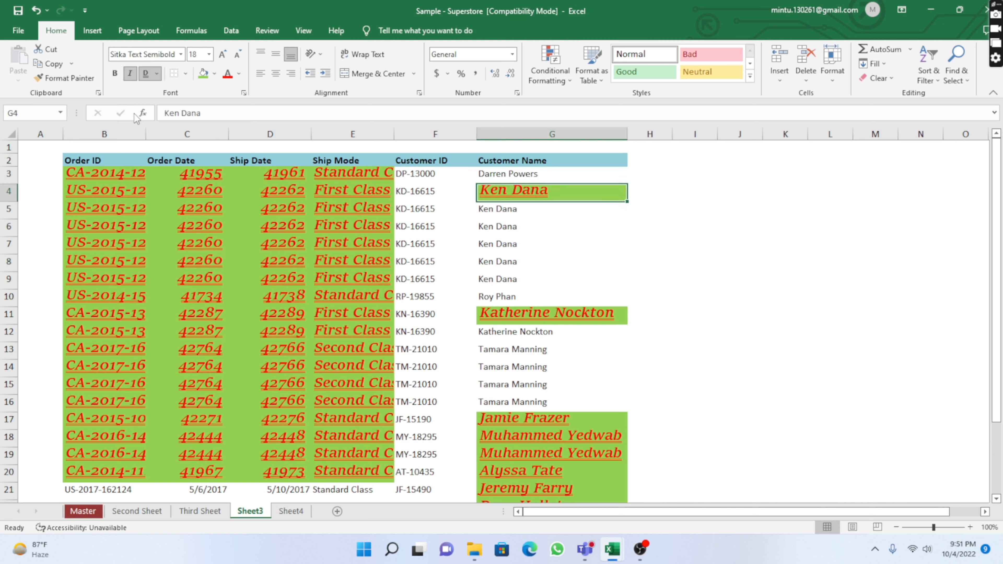
pyautogui.click(667, 244)
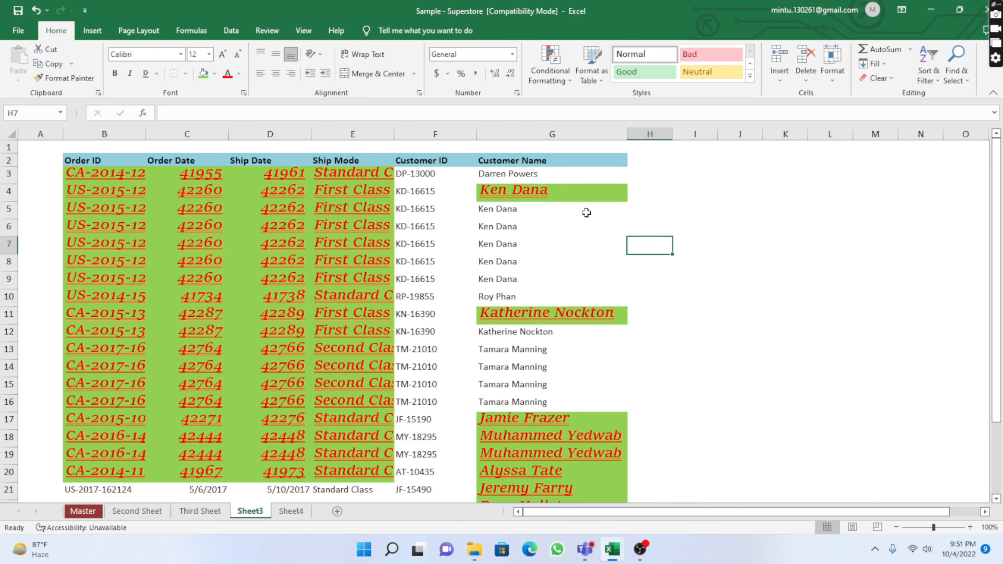
pyautogui.click(573, 191)
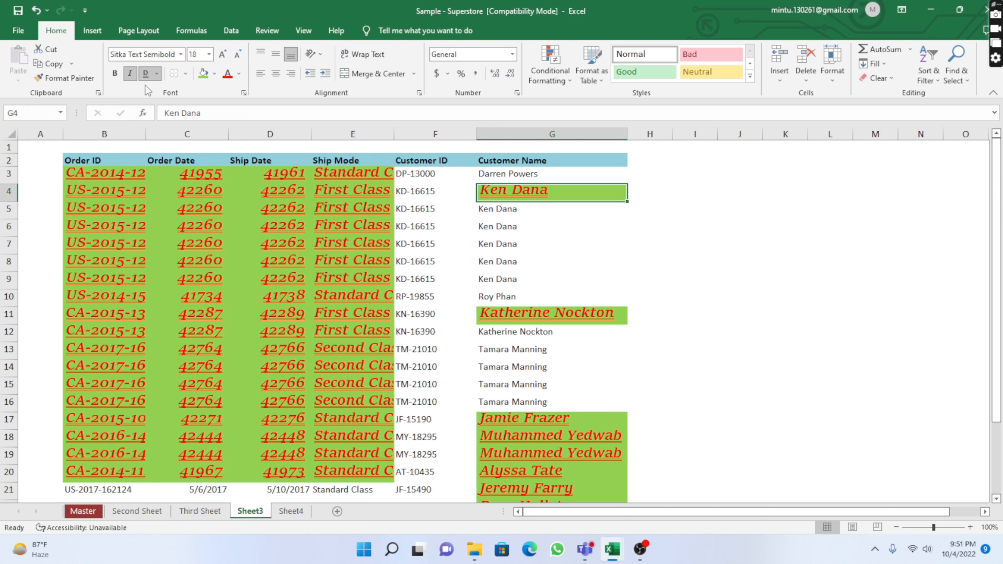
pyautogui.click(131, 75)
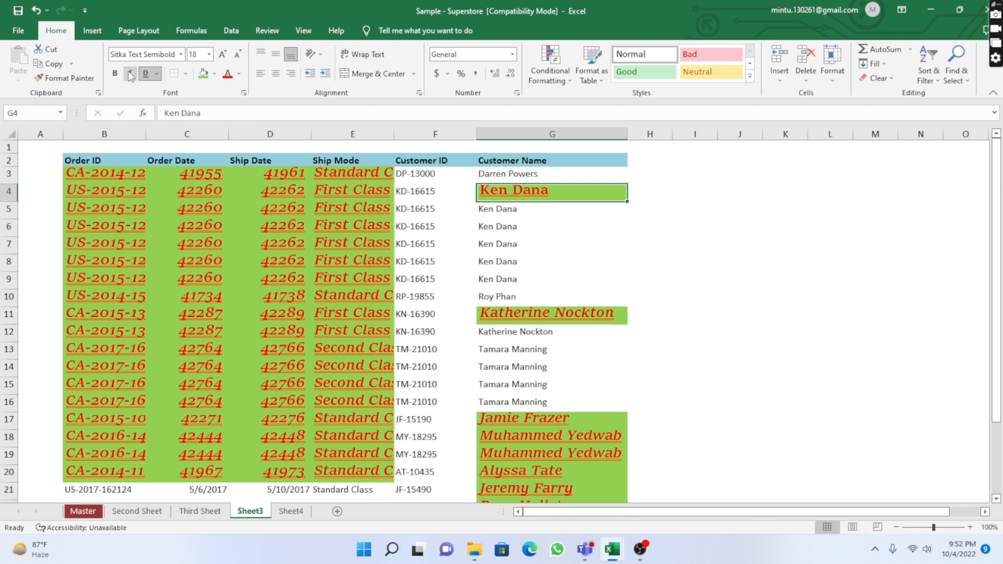
pyautogui.click(676, 263)
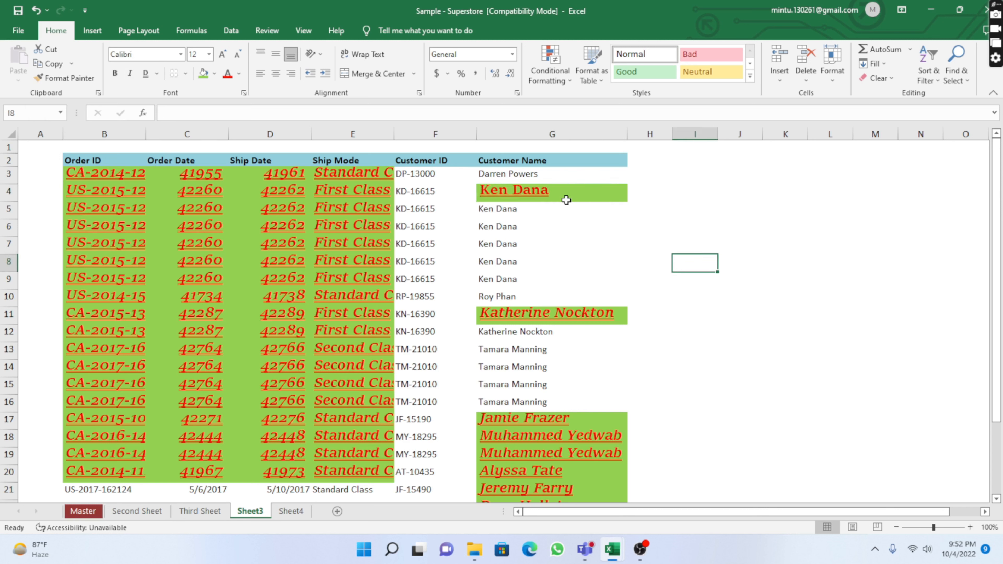
pyautogui.click(593, 193)
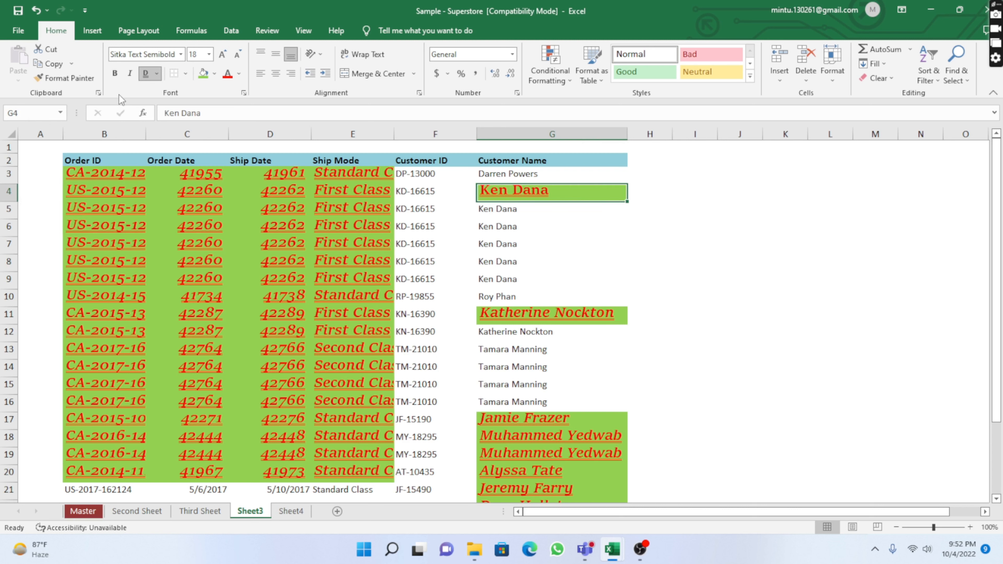
pyautogui.click(146, 74)
pyautogui.click(680, 256)
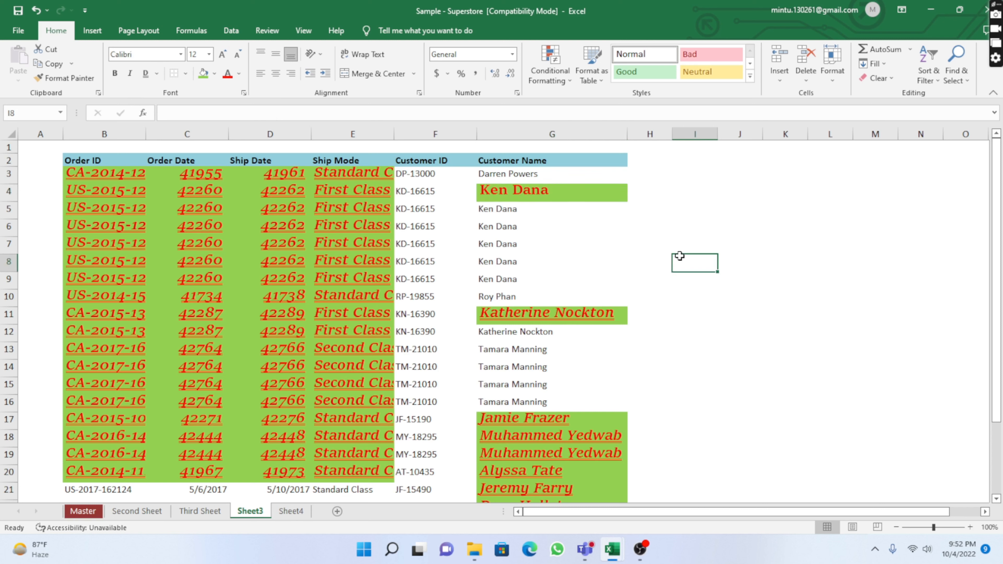
pyautogui.click(598, 196)
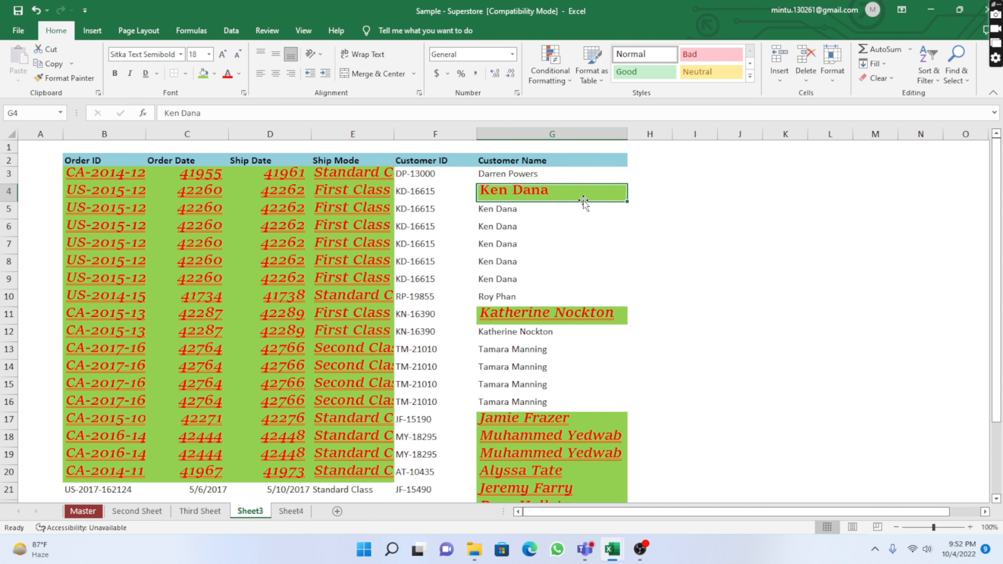
pyautogui.click(180, 54)
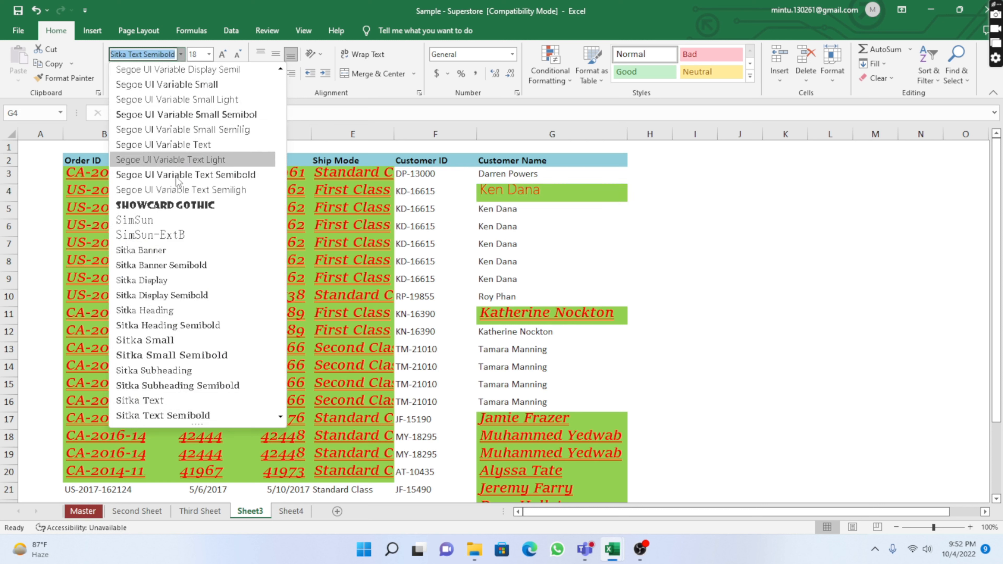
pyautogui.scroll(20, 179, 207)
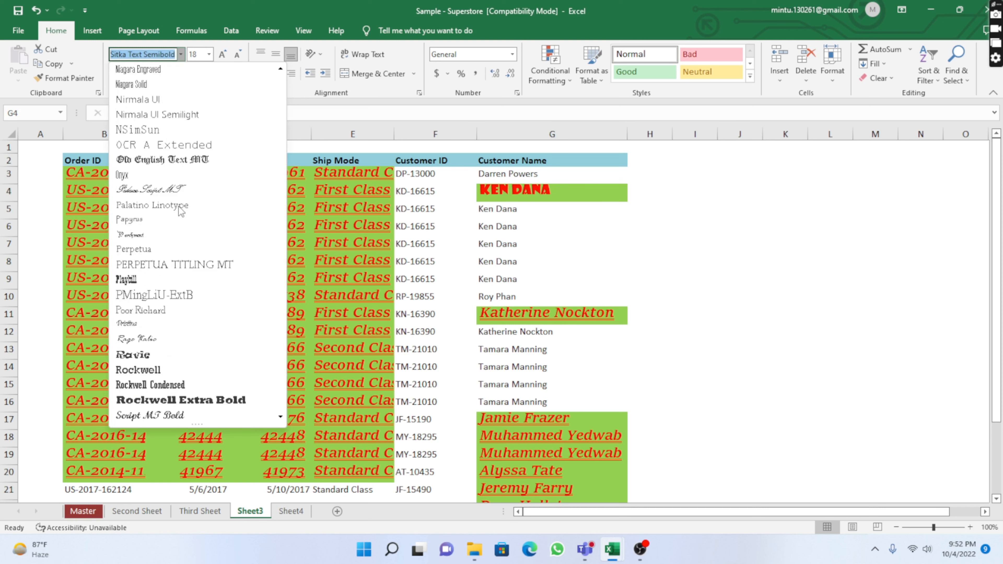
pyautogui.scroll(15, 179, 205)
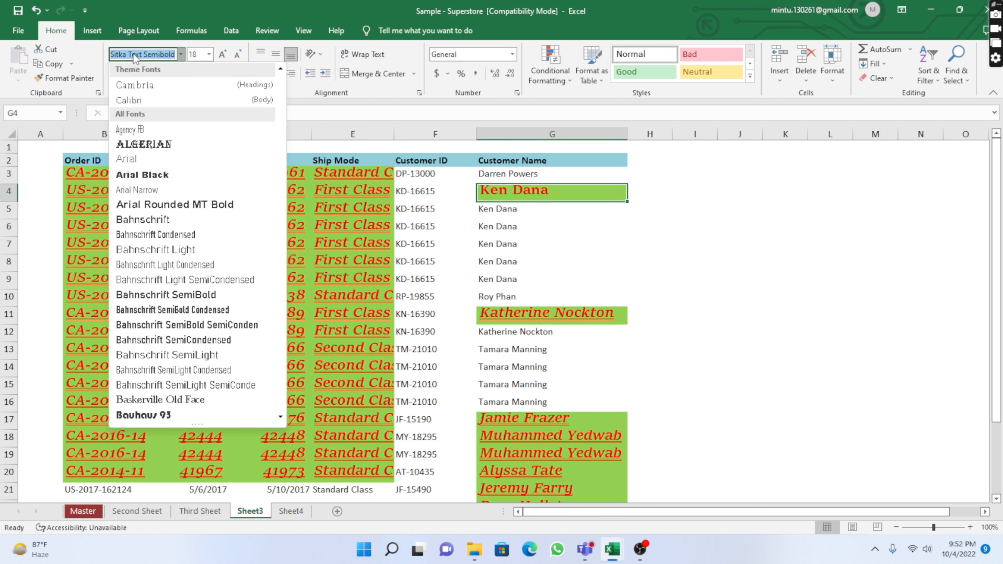
pyautogui.write('Calibri')
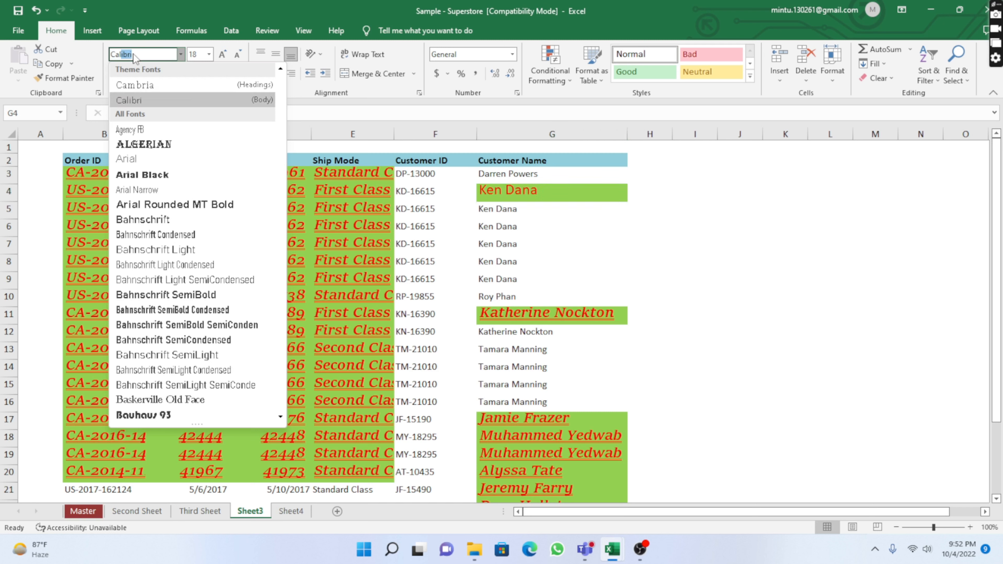
pyautogui.click(144, 54)
pyautogui.press('Return')
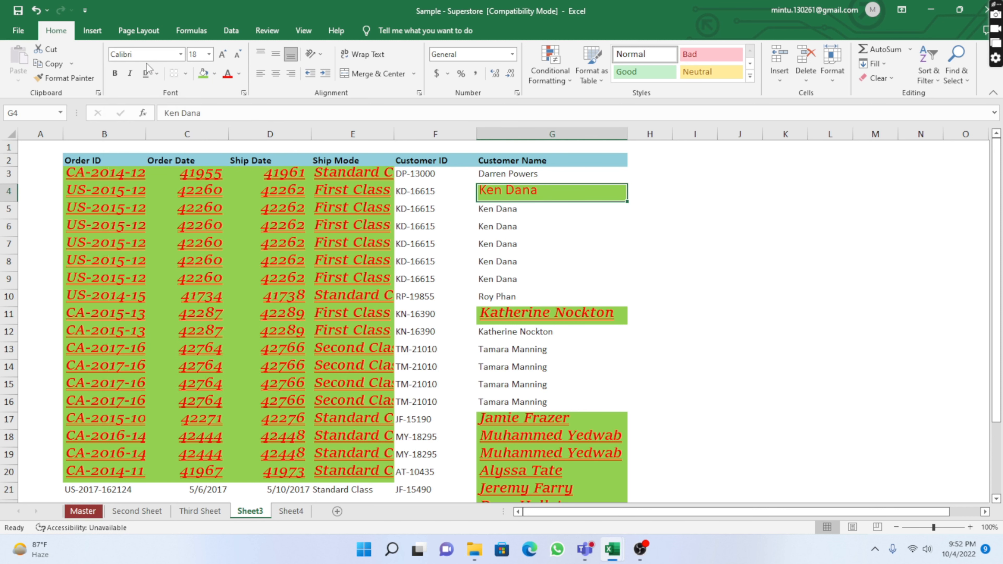
pyautogui.click(600, 240)
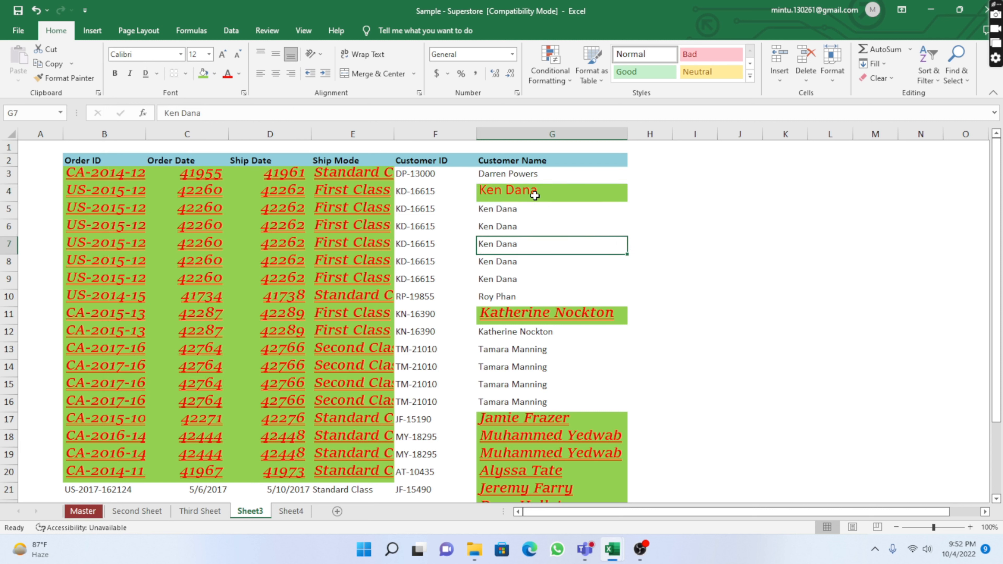
pyautogui.click(536, 196)
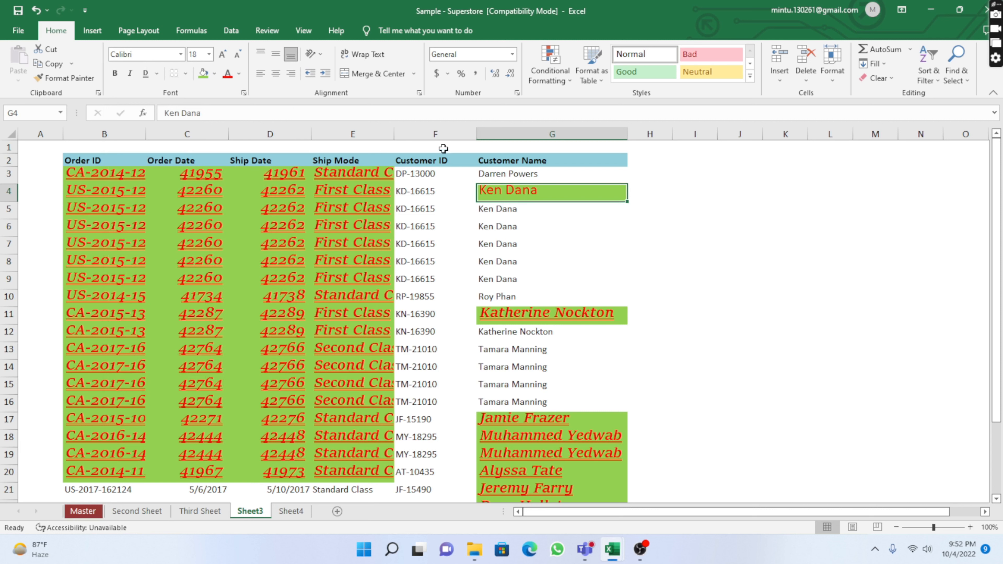
pyautogui.click(208, 55)
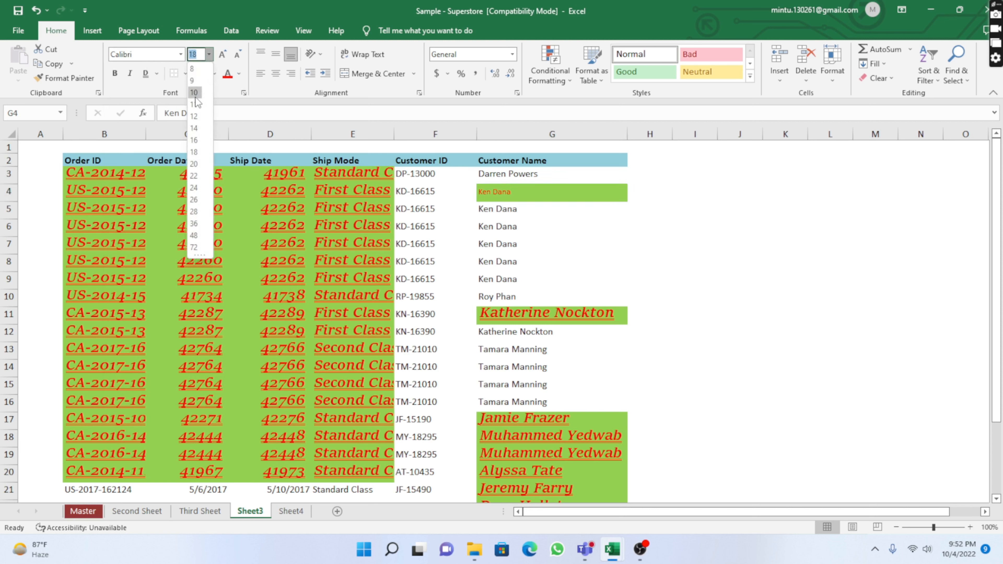
pyautogui.click(196, 116)
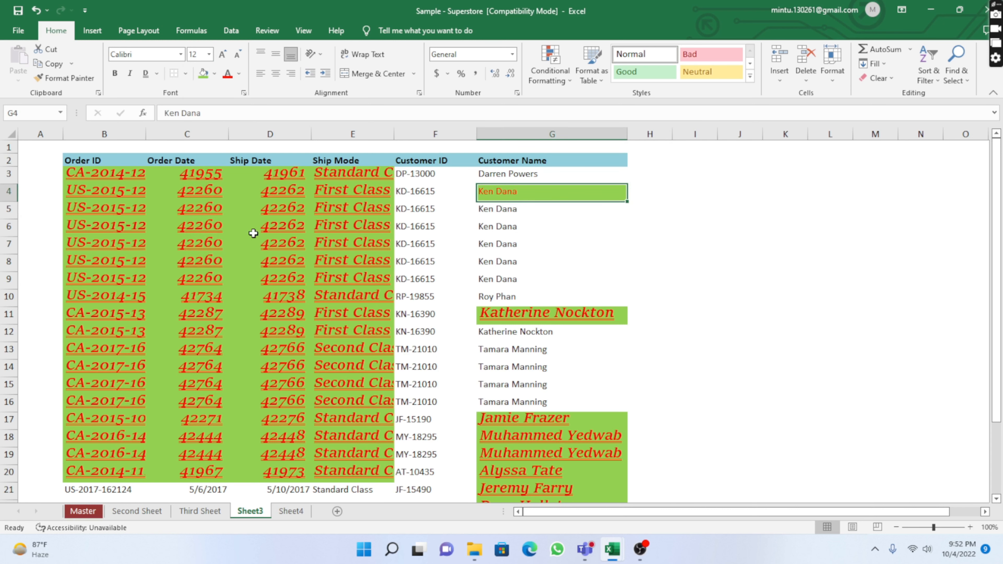
# Remove italic and underline formatting from the range B3:E20
pyautogui.moveTo(80, 178); pyautogui.dragTo(348, 468)
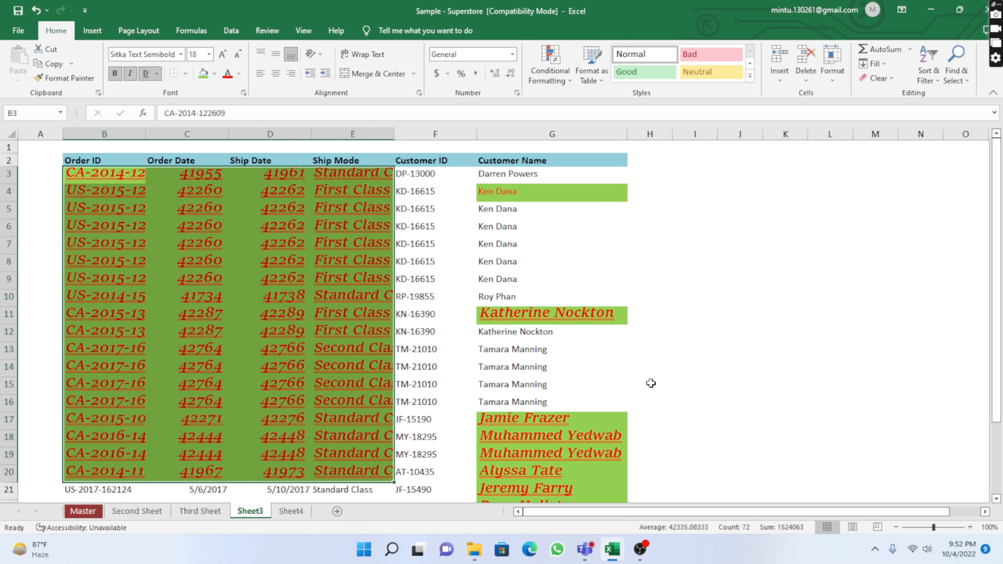
pyautogui.click(130, 74)
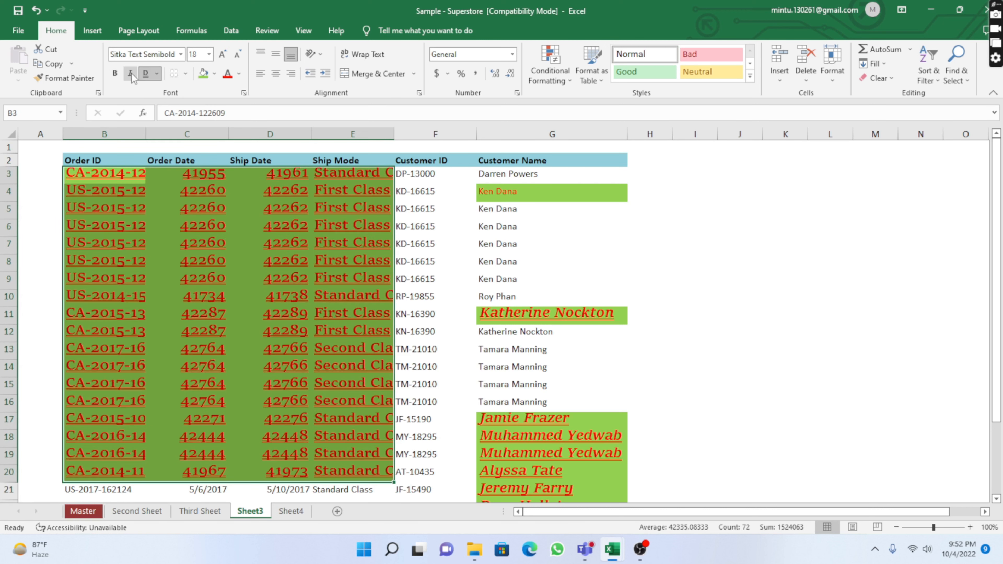
pyautogui.click(146, 75)
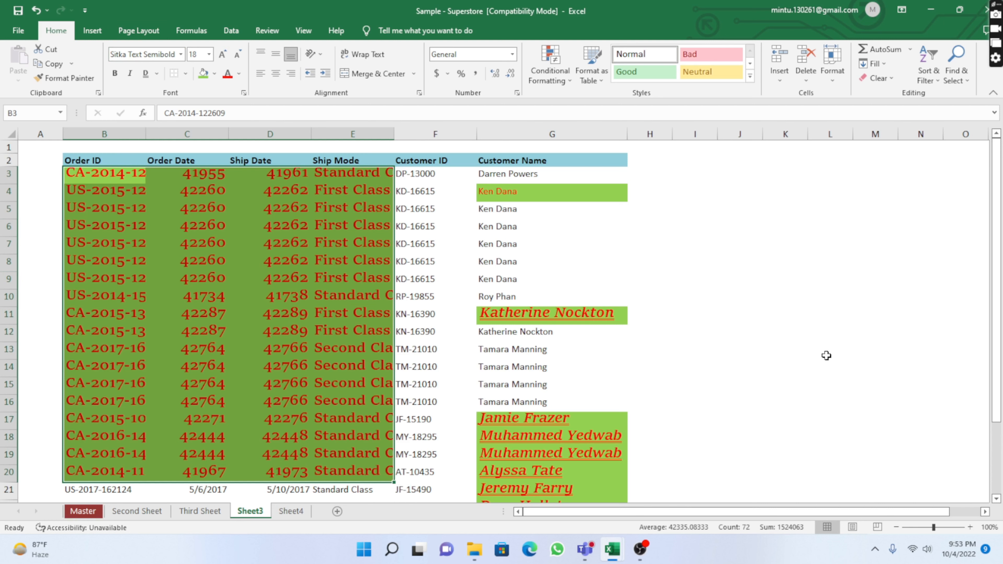
pyautogui.click(662, 231)
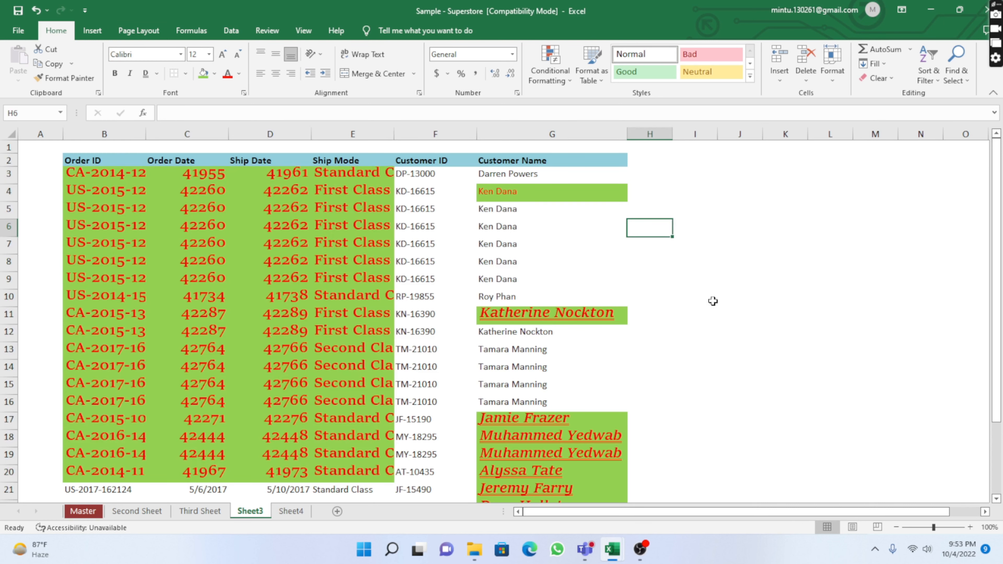
pyautogui.click(726, 206)
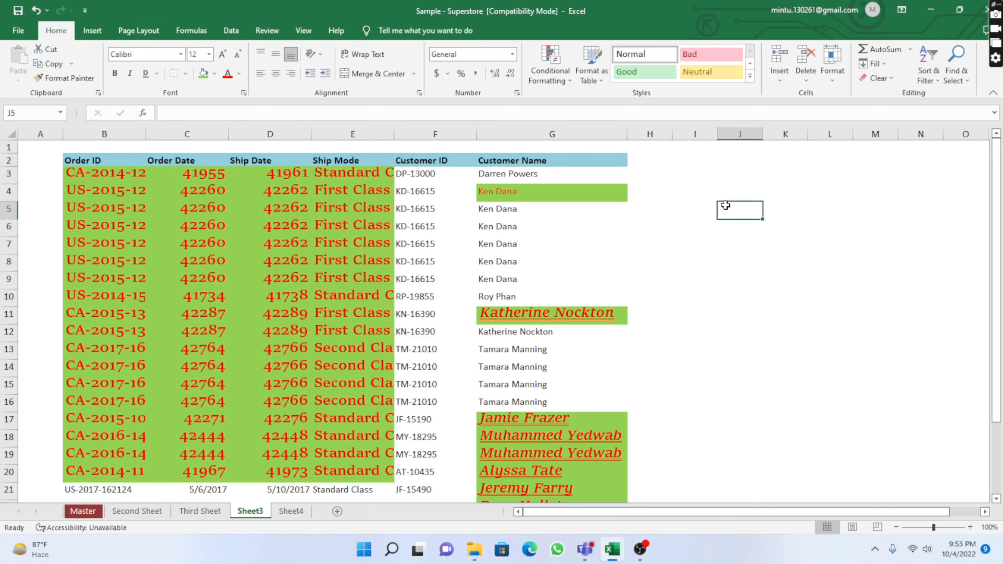
pyautogui.click(709, 256)
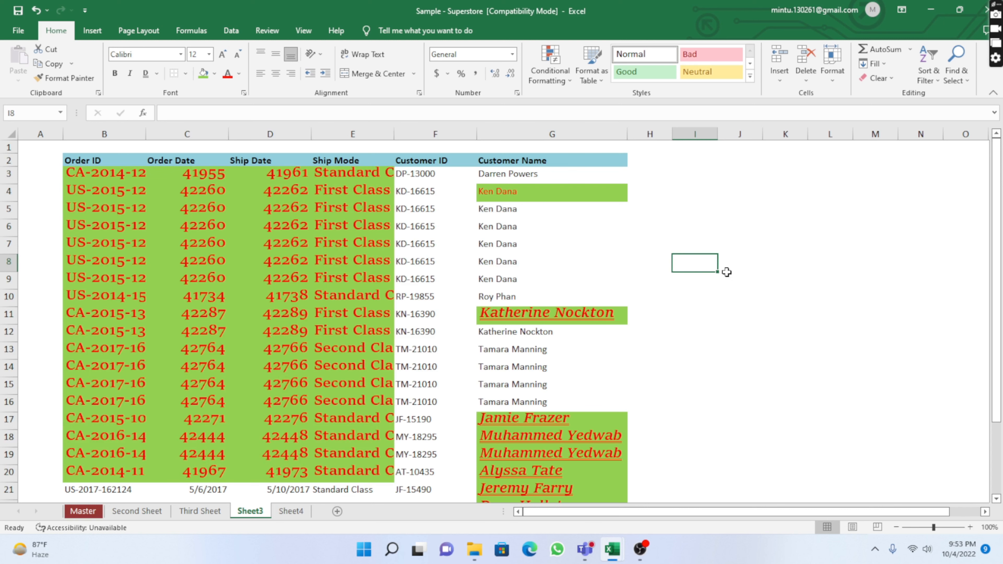
pyautogui.moveTo(746, 206); pyautogui.dragTo(884, 235)
# Enter the text Hello World in cell C43
pyautogui.scroll(-12, 395, 336)
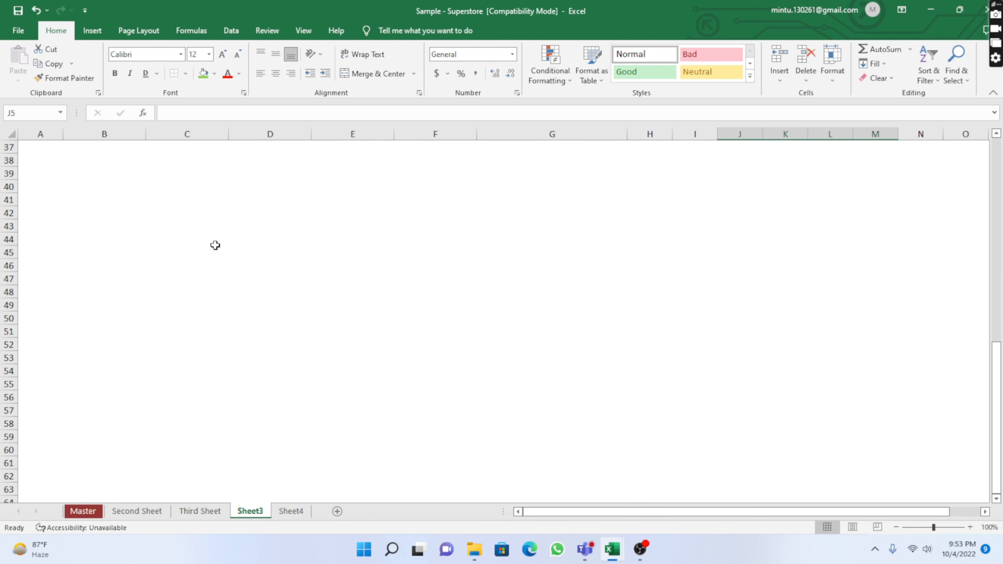
pyautogui.moveTo(139, 213); pyautogui.dragTo(321, 313)
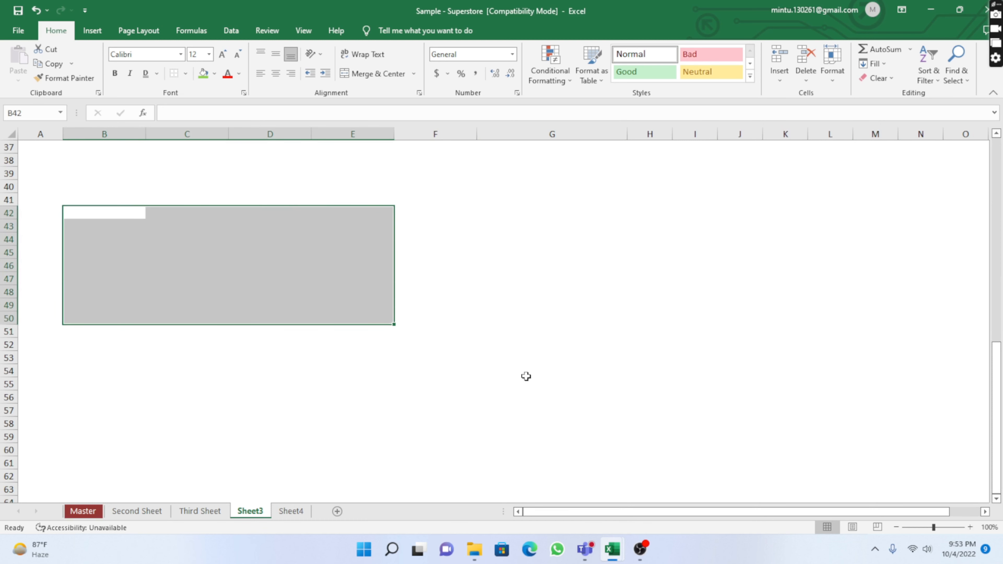
pyautogui.click(526, 377)
pyautogui.moveTo(186, 227)
pyautogui.mouseDown()
pyautogui.moveTo(183, 238)
pyautogui.moveTo(187, 226)
pyautogui.mouseUp()
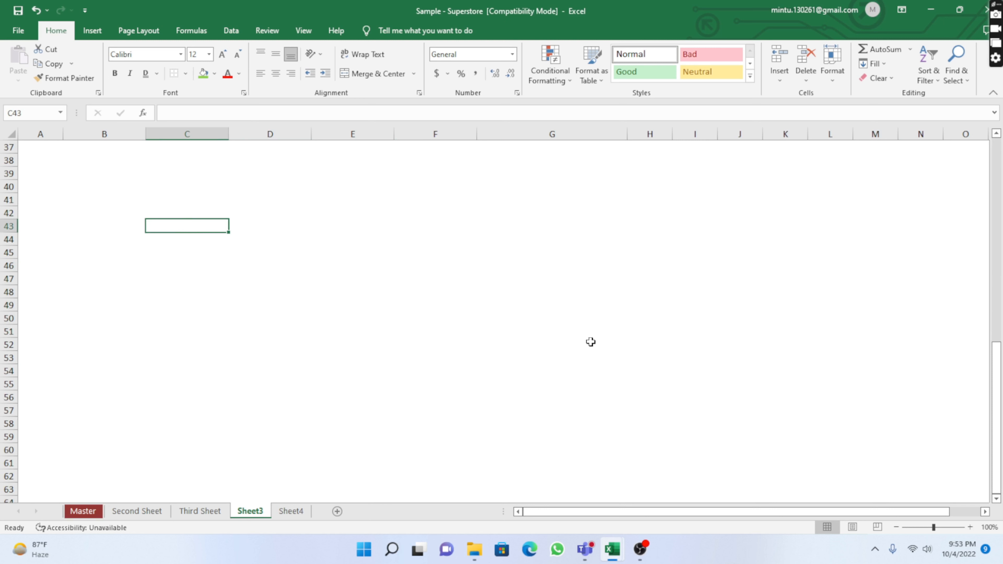
pyautogui.write('Hellow')
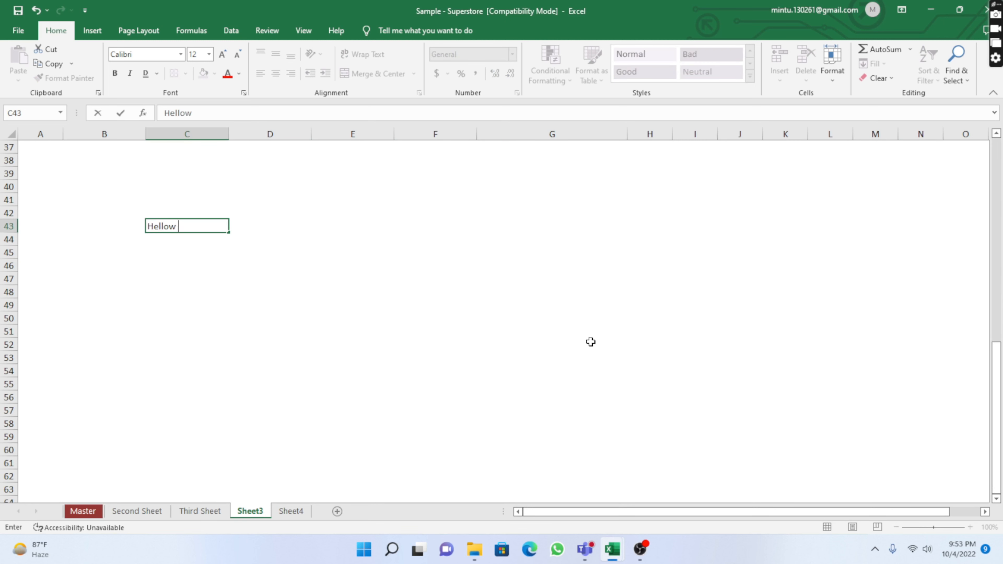
pyautogui.press('BackSpace')
pyautogui.press('BackSpace')
pyautogui.write('WOr')
pyautogui.press('BackSpace')
pyautogui.press('BackSpace')
pyautogui.write('orld')
pyautogui.click(225, 320)
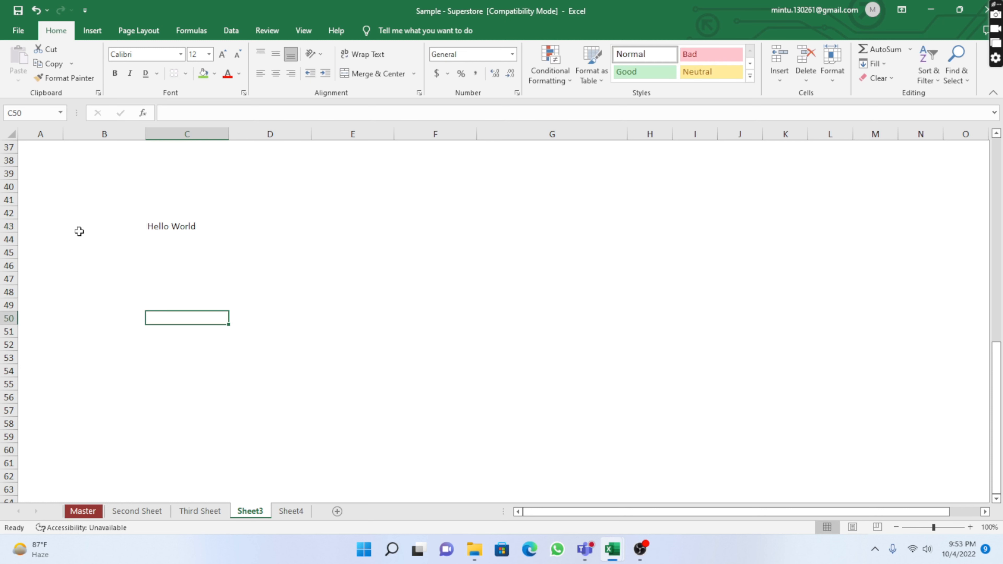
# Increase the height of row 43 and apply an outside border to cell C43
pyautogui.moveTo(11, 233); pyautogui.dragTo(1, 301)
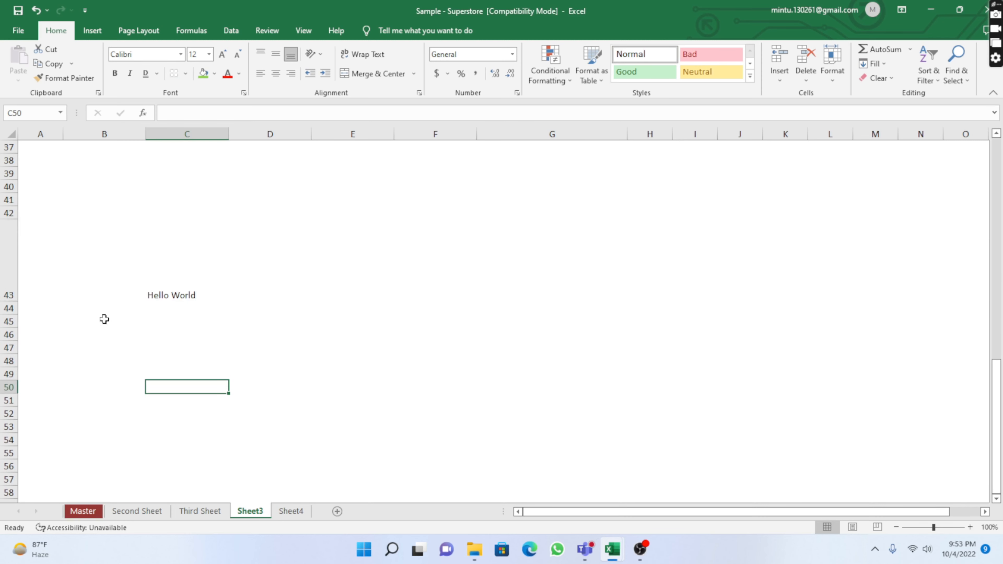
pyautogui.click(170, 287)
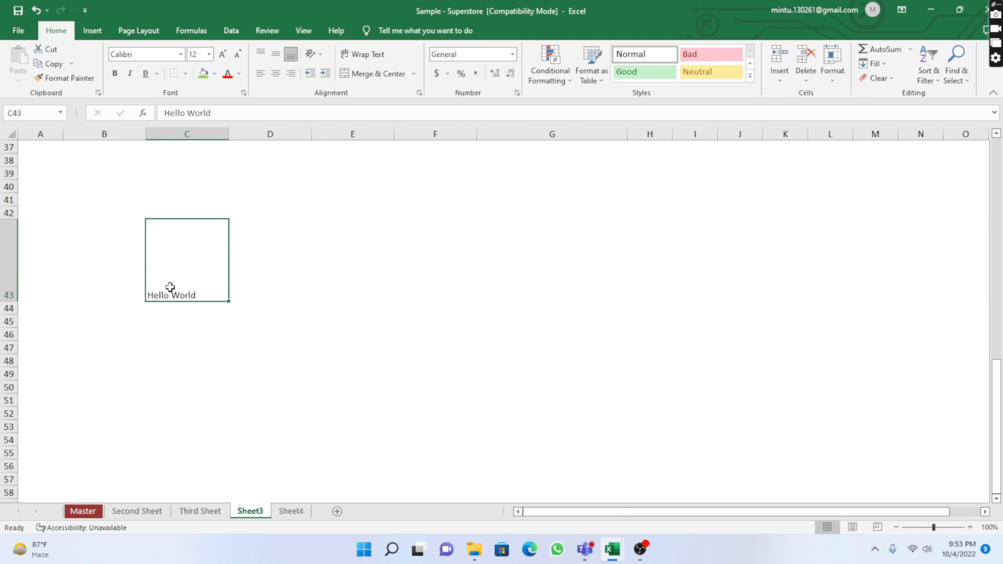
pyautogui.click(186, 74)
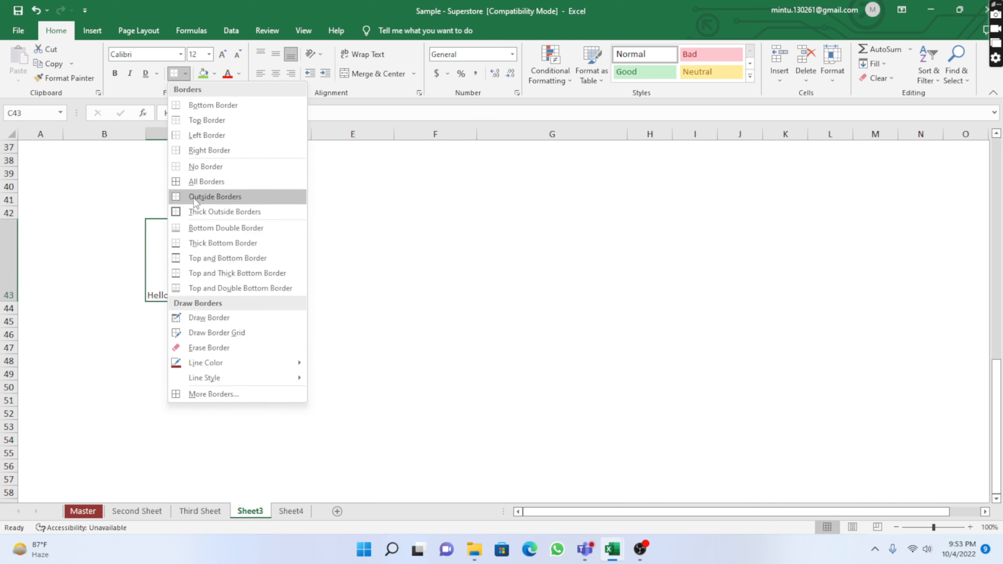
pyautogui.click(194, 198)
pyautogui.click(333, 372)
pyautogui.click(143, 369)
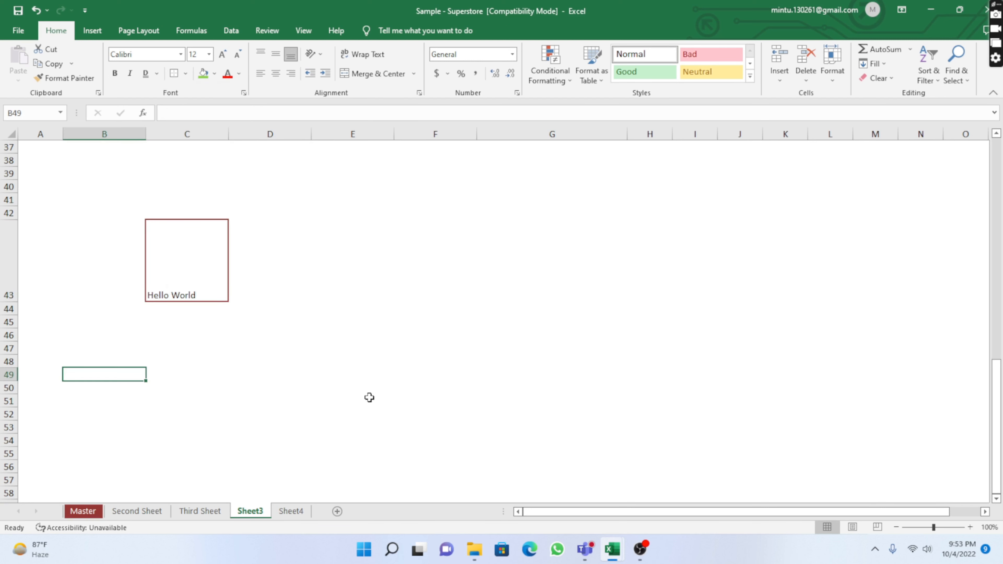
# Left-align the Hello World text in cell C43
pyautogui.click(194, 277)
pyautogui.click(340, 386)
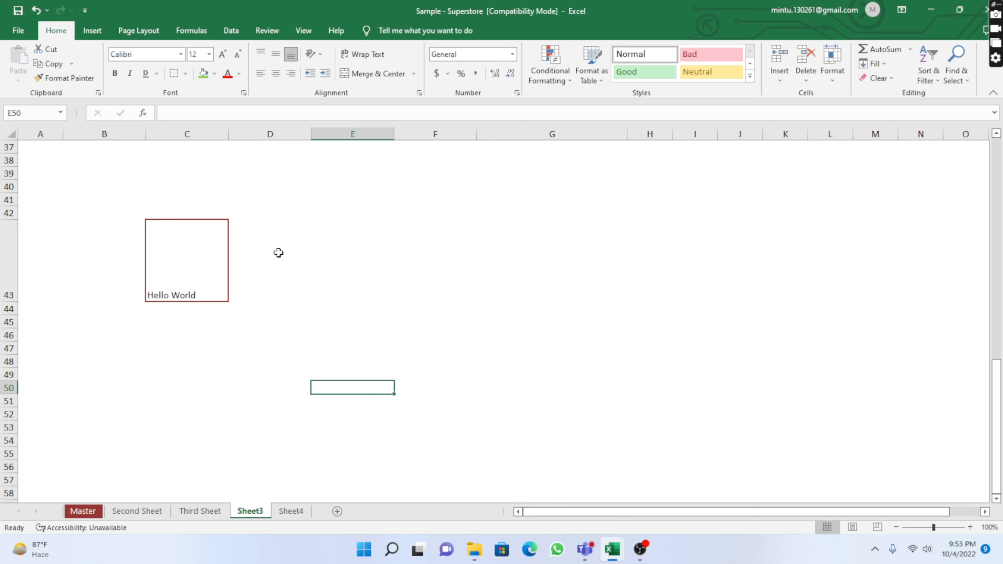
pyautogui.click(211, 409)
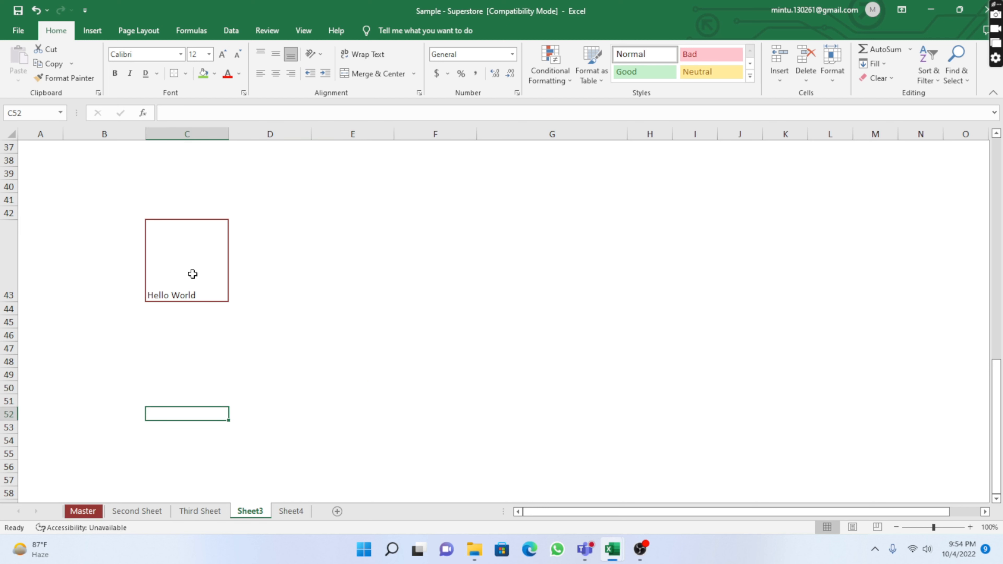
pyautogui.click(184, 263)
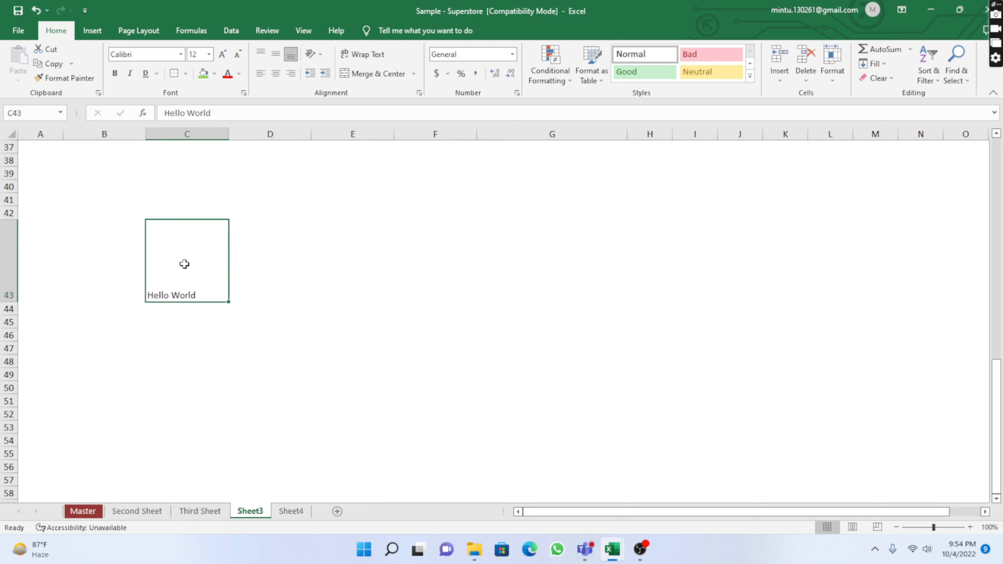
pyautogui.click(261, 75)
# Widen column C and right-align the Hello World text in cell C43
pyautogui.moveTo(229, 134); pyautogui.dragTo(303, 140)
pyautogui.click(362, 357)
pyautogui.click(220, 281)
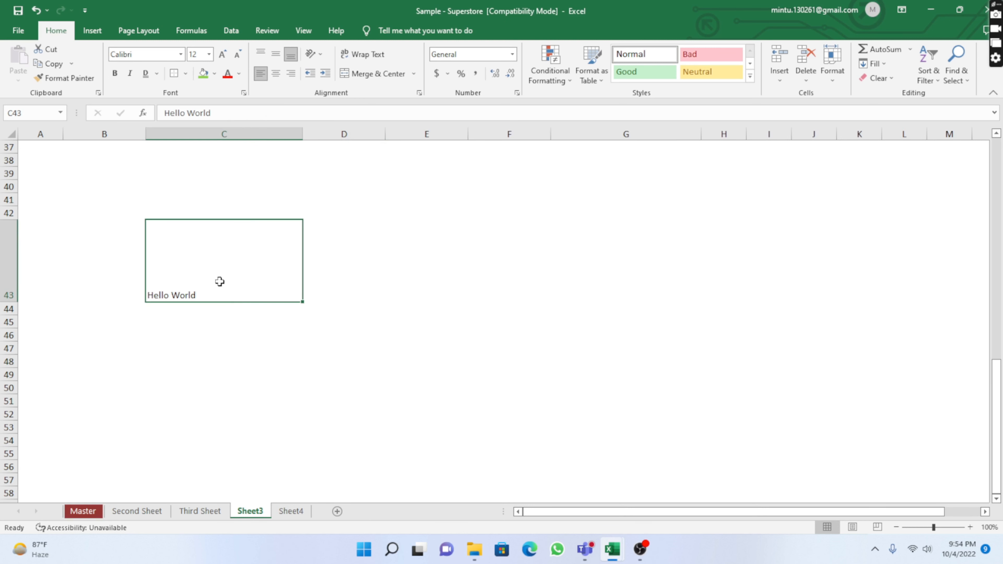
pyautogui.click(291, 74)
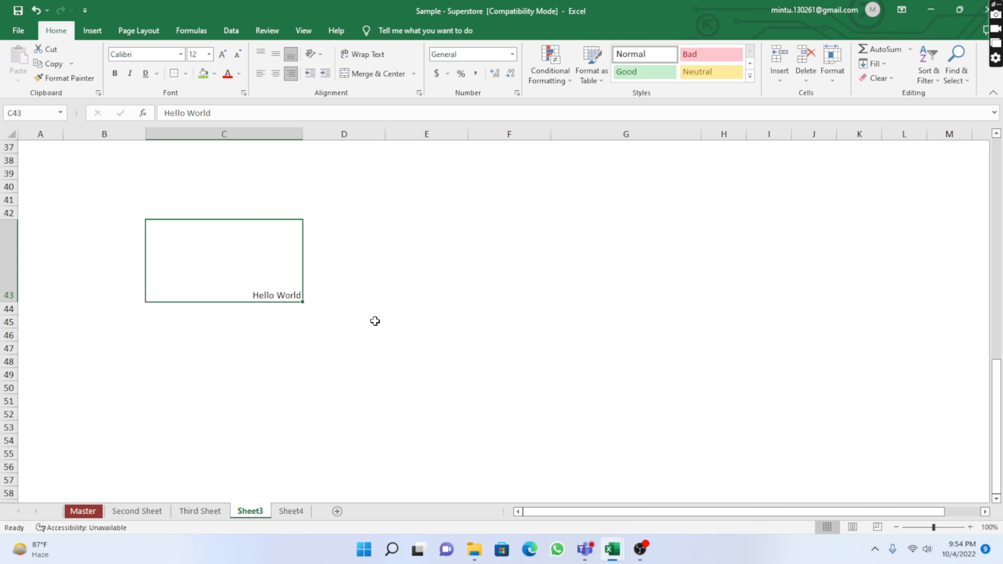
# Align the Hello World text to the top and left of cell C43
pyautogui.click(257, 55)
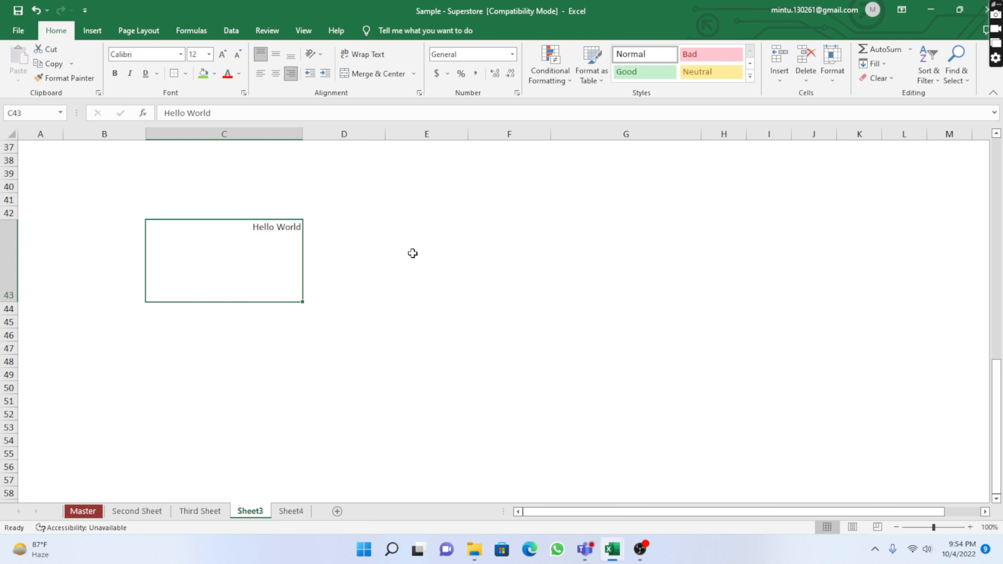
pyautogui.click(291, 54)
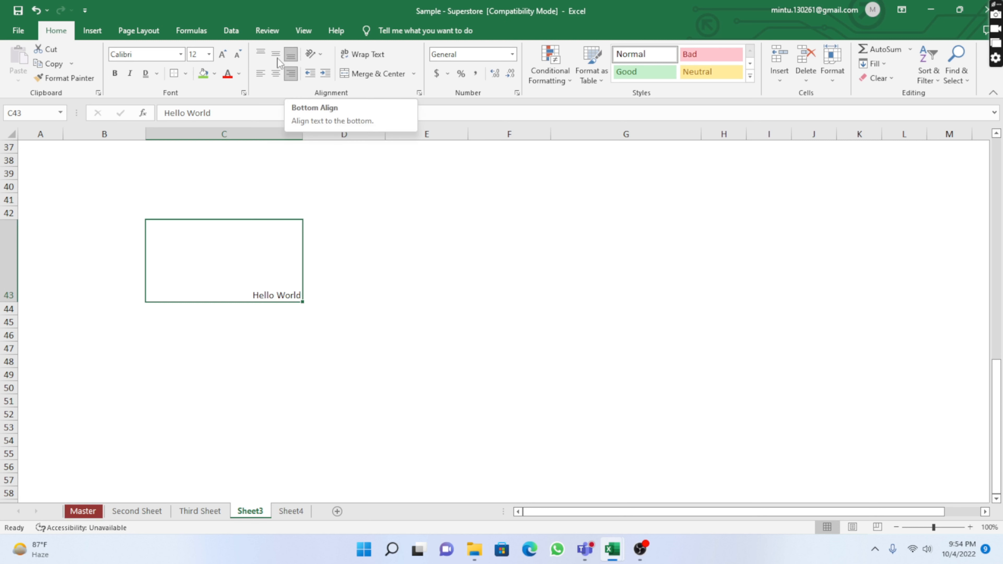
pyautogui.click(260, 55)
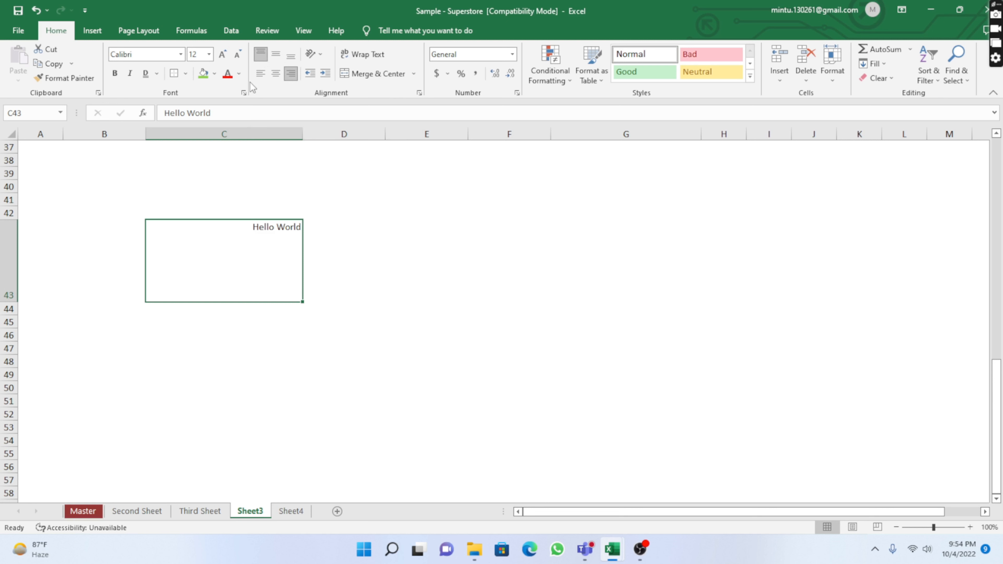
pyautogui.click(258, 77)
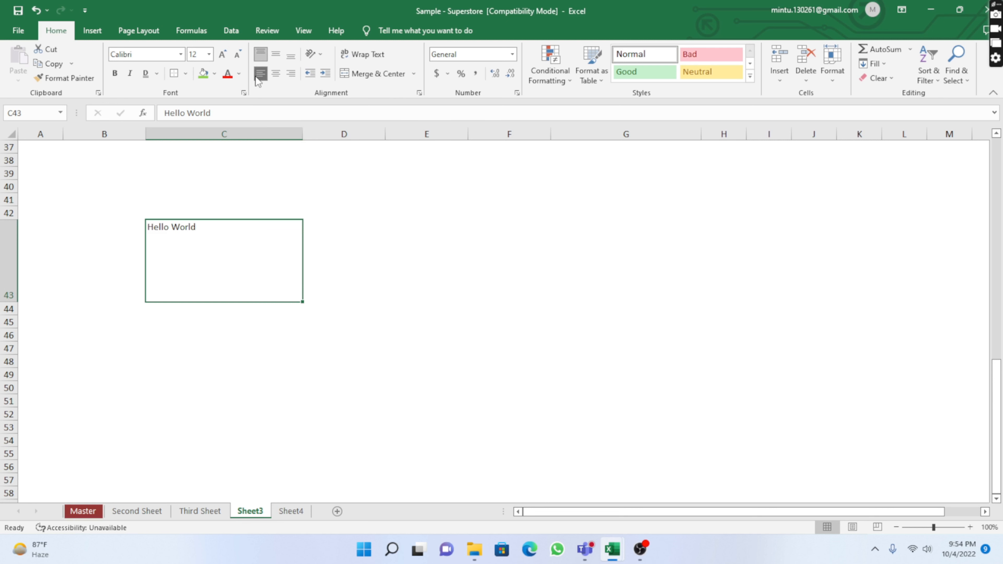
# Center the Hello World text in cell C43 both horizontally and vertically
pyautogui.click(291, 75)
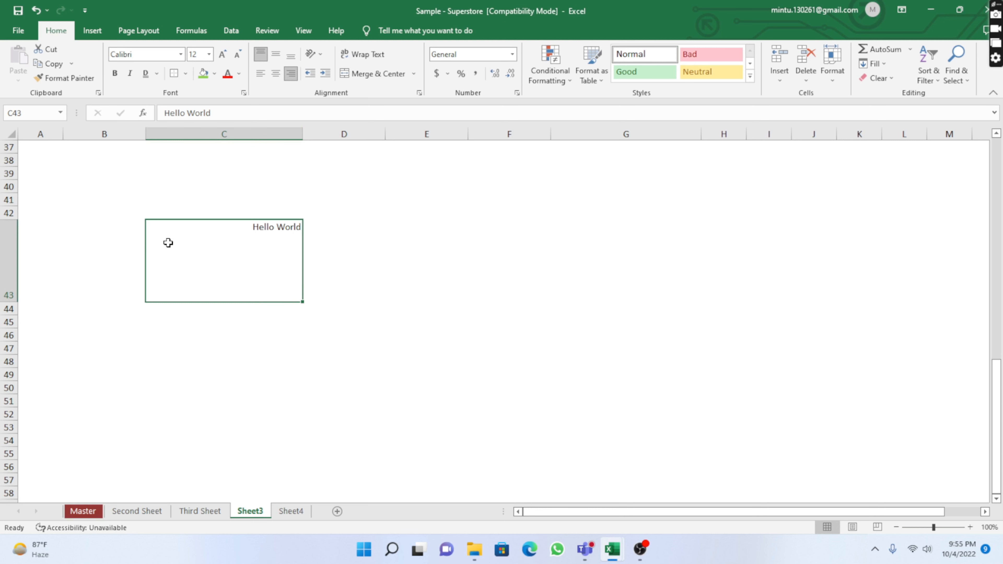
pyautogui.click(276, 54)
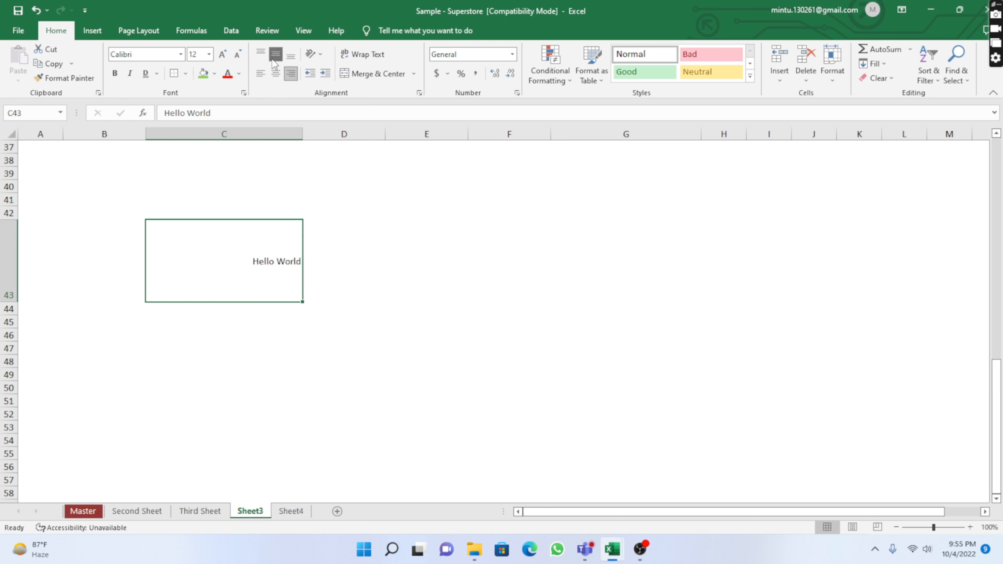
pyautogui.click(276, 75)
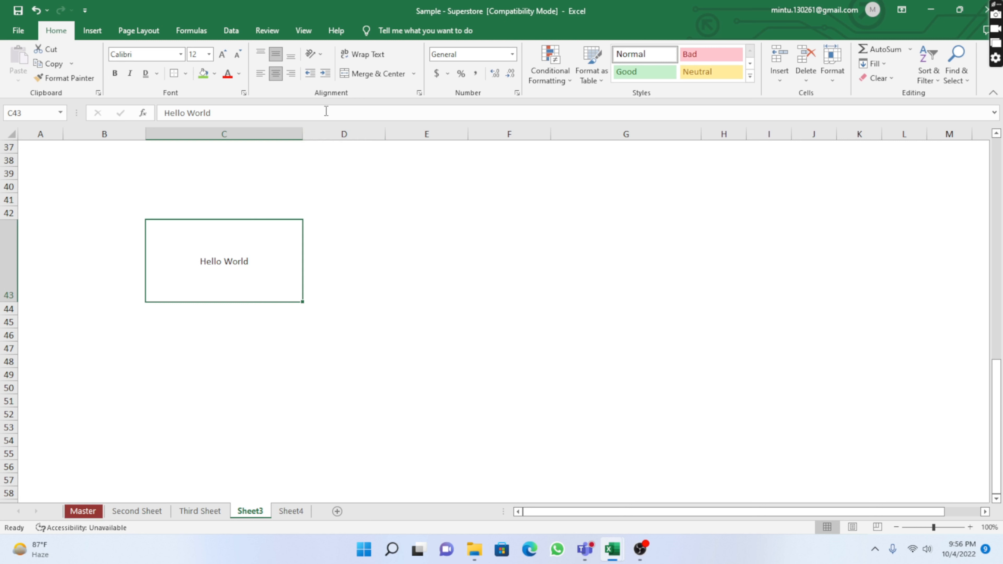
# Angle the Hello World text in C43 counterclockwise, then switch it to angled clockwise
pyautogui.click(320, 54)
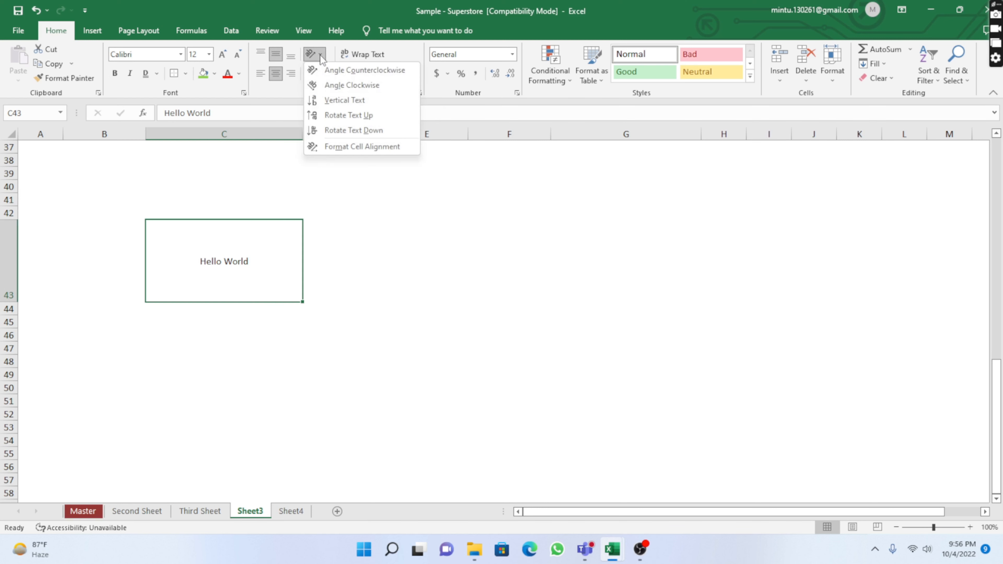
pyautogui.click(333, 70)
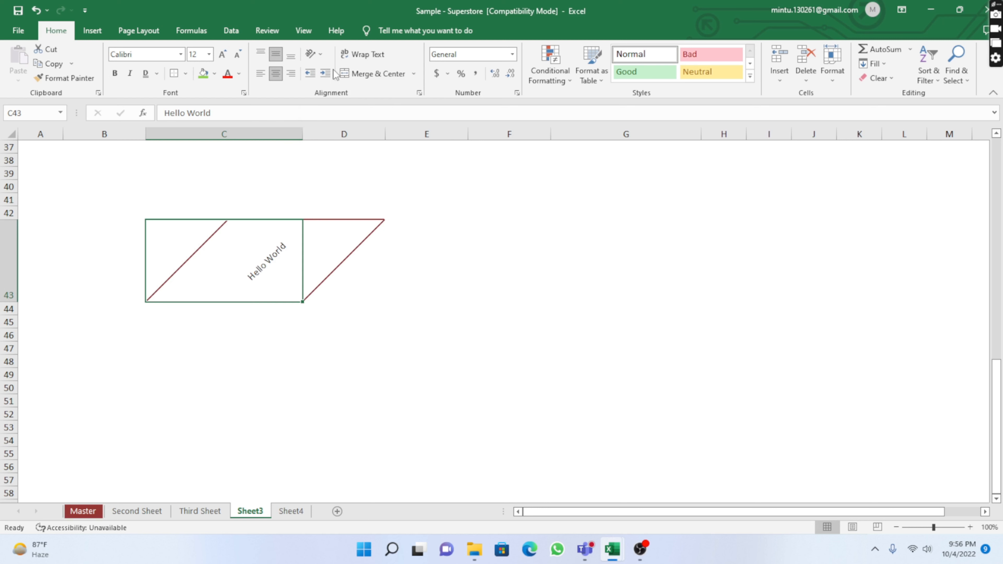
pyautogui.click(316, 54)
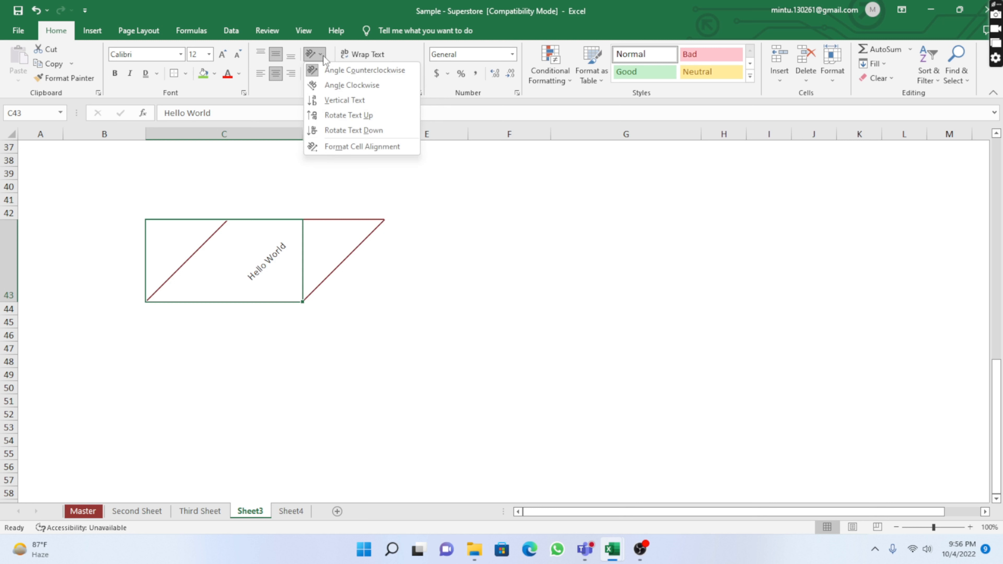
pyautogui.click(336, 85)
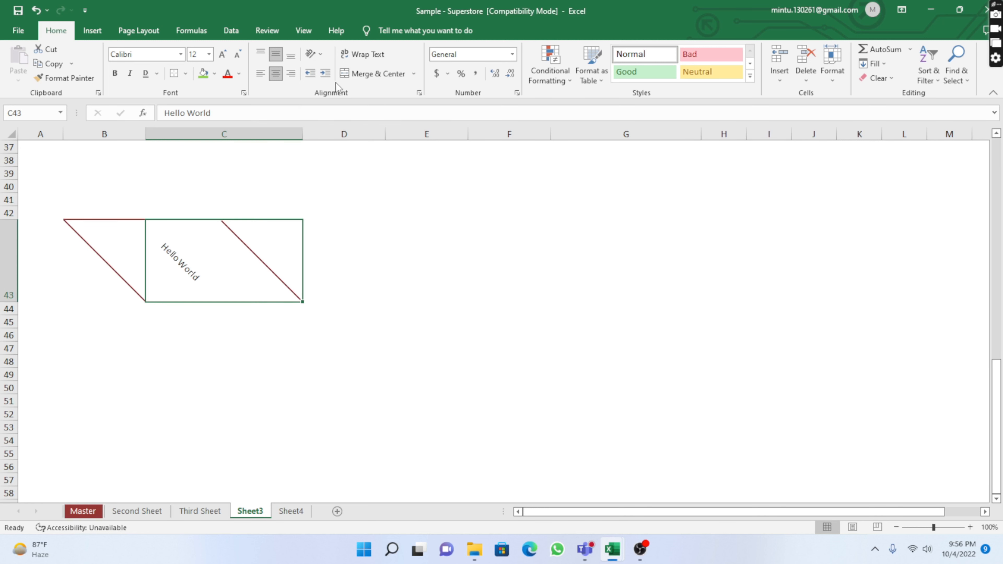
# Try vertical and rotated-up orientations for the Hello World text, returning it to horizontal
pyautogui.click(321, 55)
pyautogui.click(336, 101)
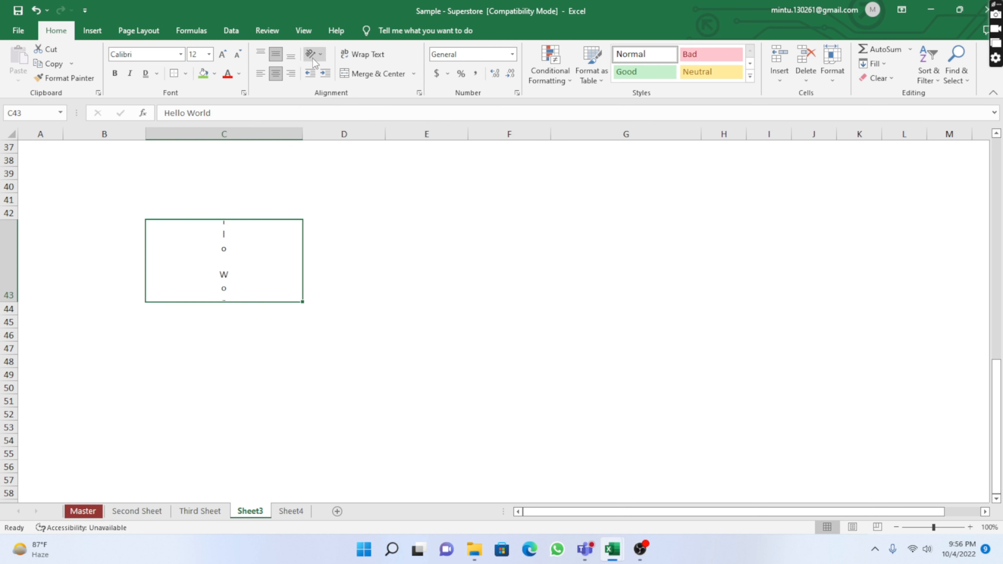
pyautogui.click(319, 55)
pyautogui.click(332, 115)
pyautogui.click(318, 53)
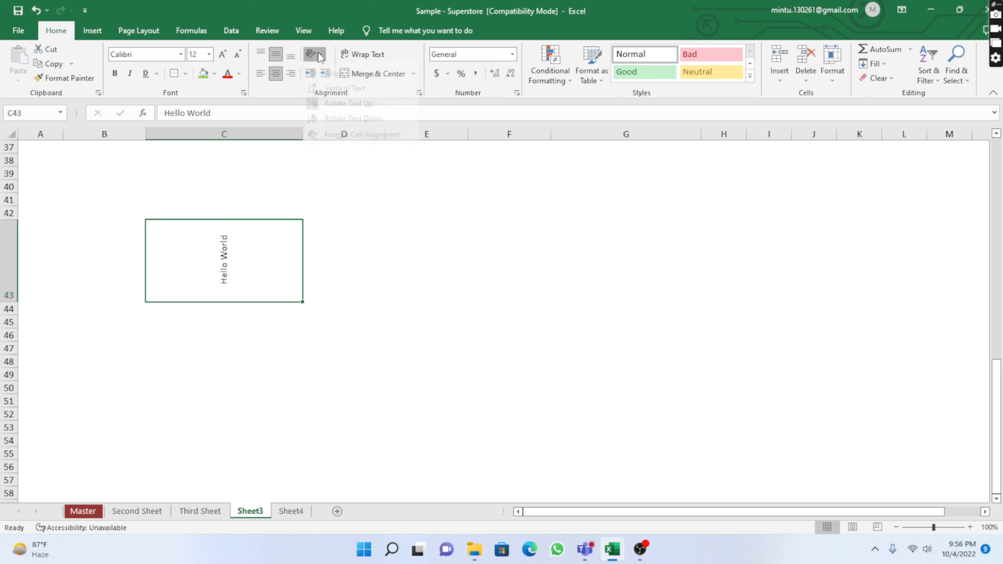
pyautogui.click(336, 118)
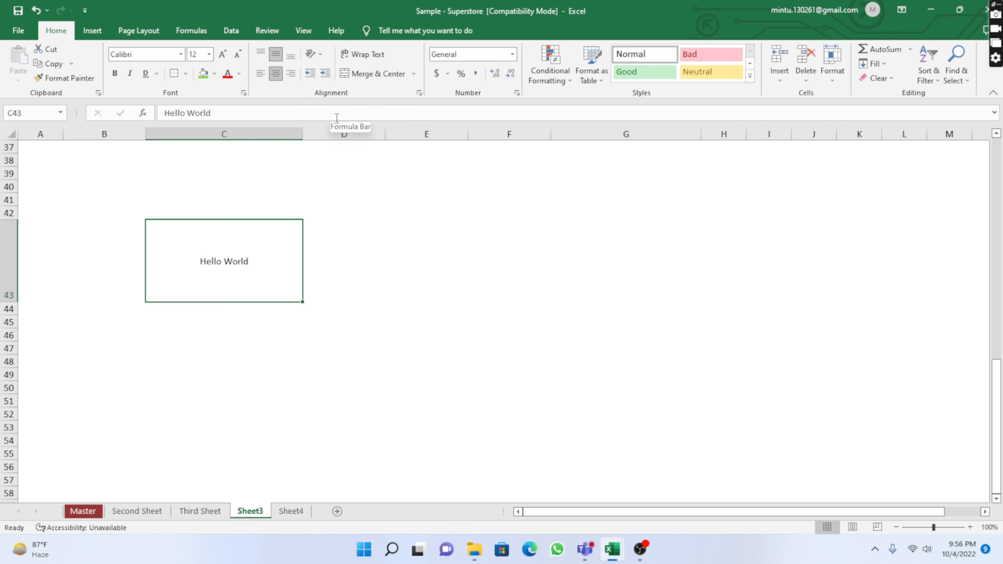
# Open the Format Cells alignment settings for C43 and set the horizontal alignment to Left (Indent)
pyautogui.click(318, 55)
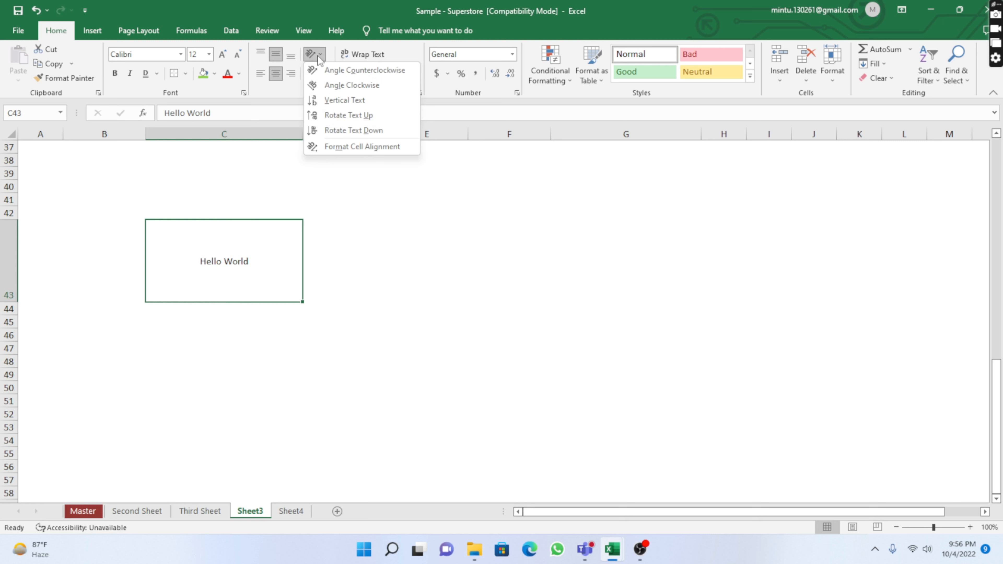
pyautogui.click(341, 146)
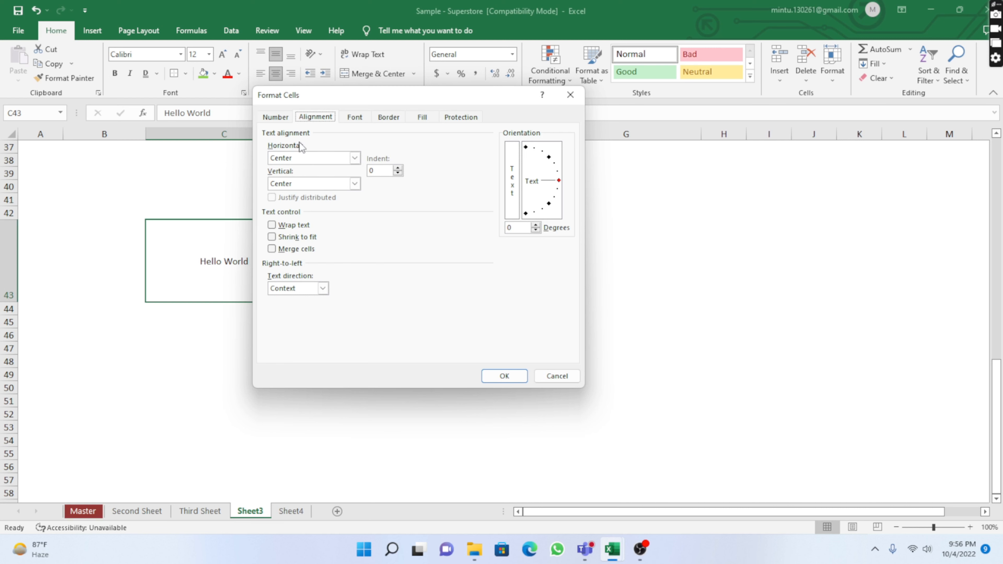
pyautogui.moveTo(415, 98); pyautogui.dragTo(514, 99)
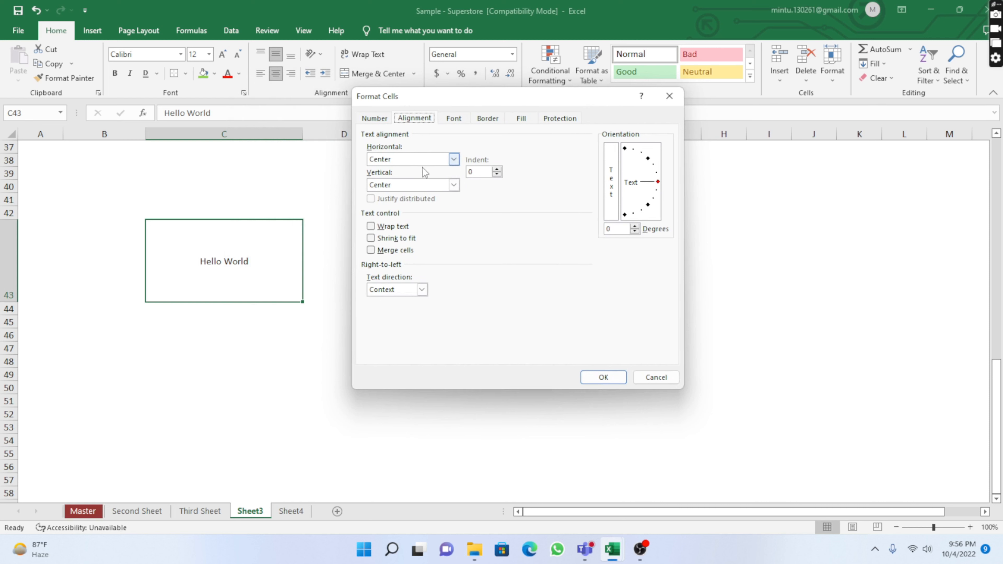
pyautogui.click(454, 159)
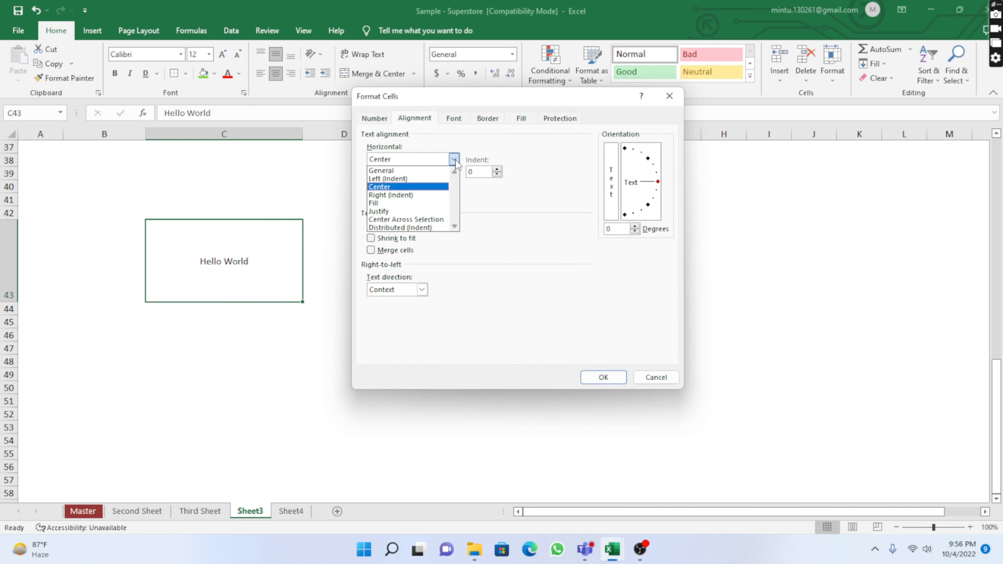
pyautogui.click(522, 250)
pyautogui.click(456, 187)
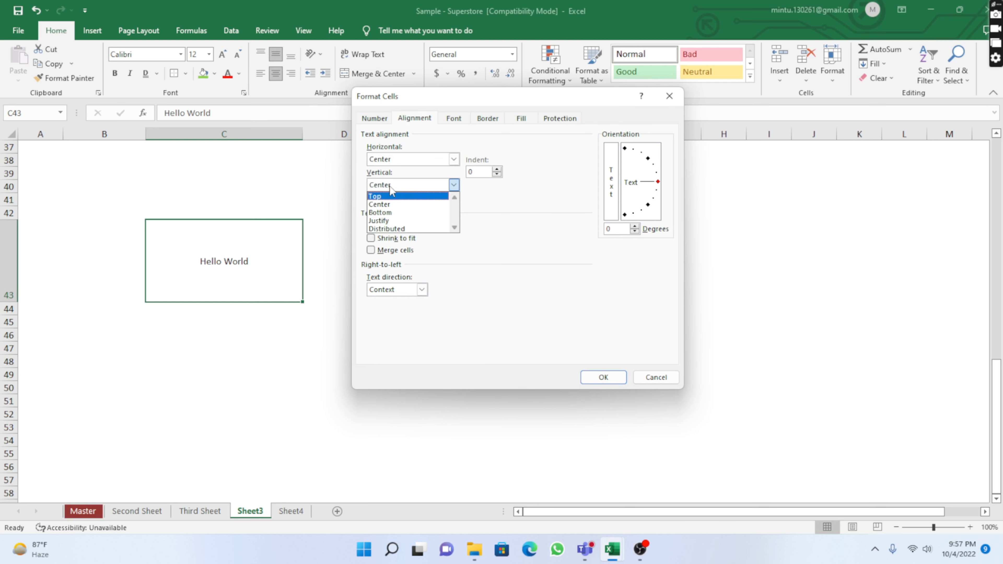
pyautogui.click(458, 189)
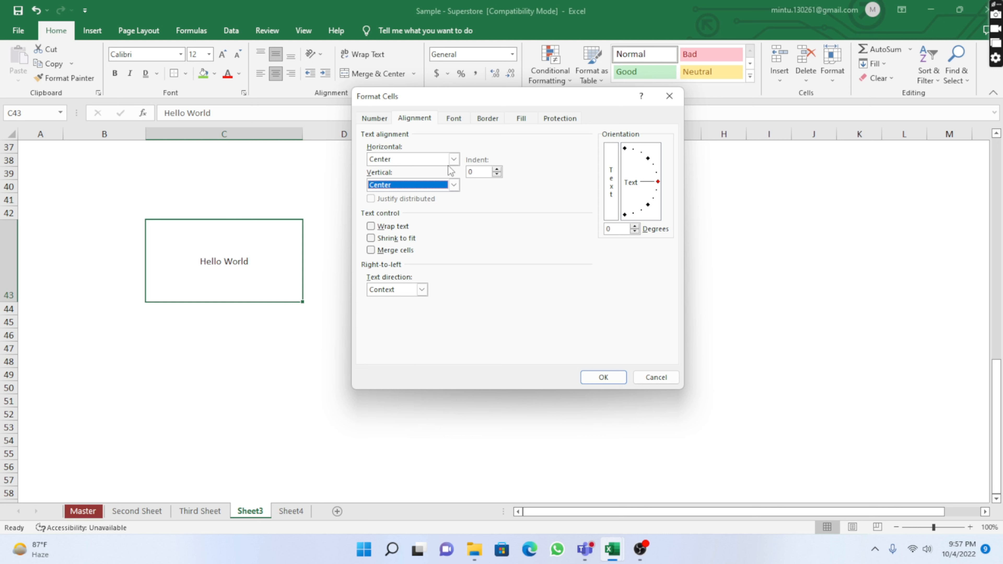
pyautogui.click(455, 160)
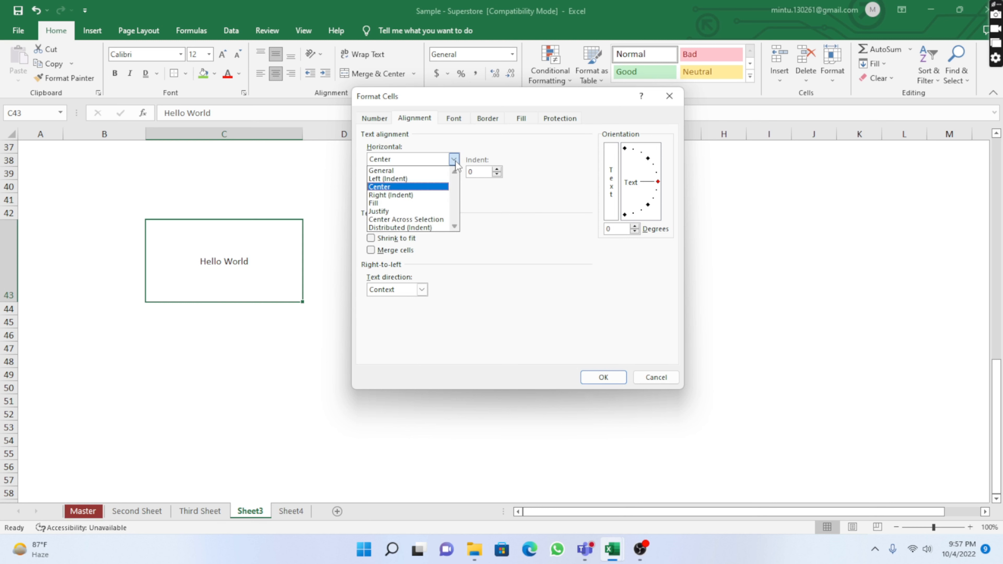
pyautogui.click(395, 179)
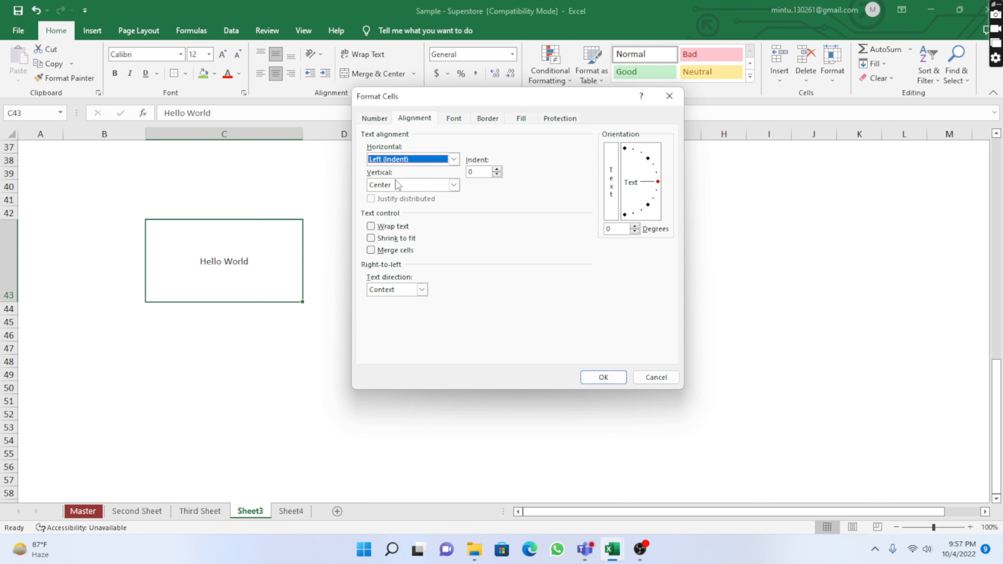
pyautogui.click(602, 377)
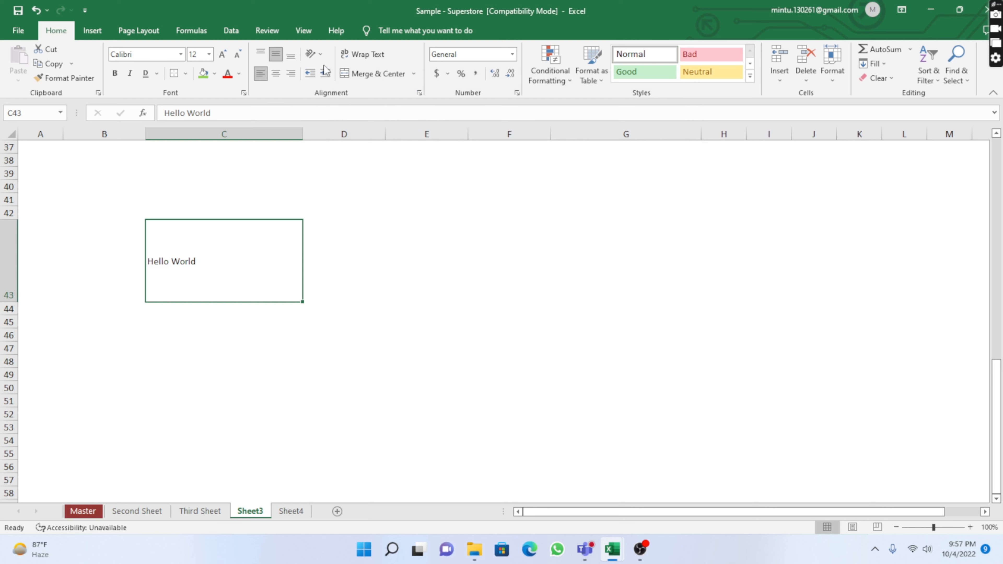
# In the Format Cells alignment settings, set horizontal alignment to Center and orientation to 12 degrees
pyautogui.click(320, 56)
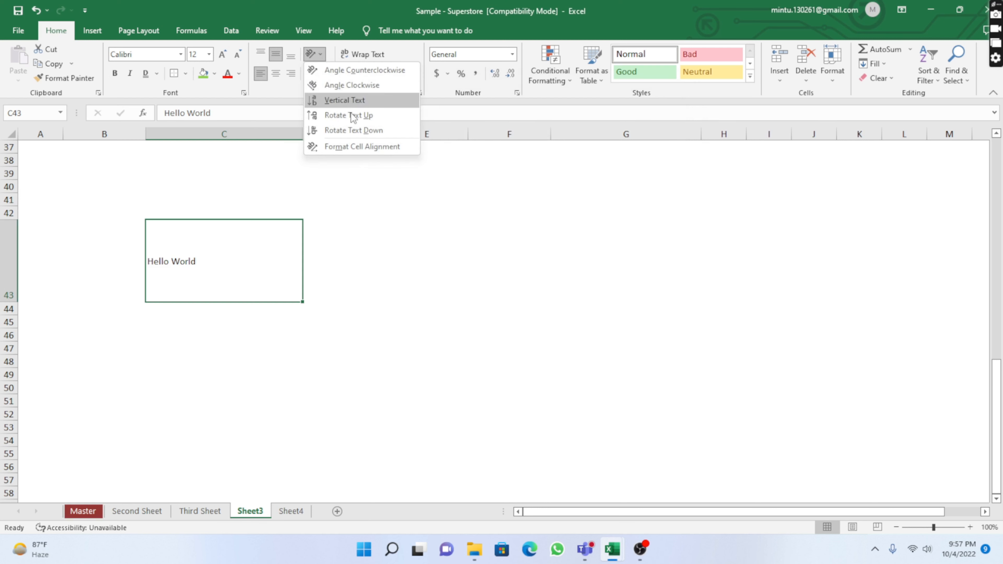
pyautogui.click(354, 149)
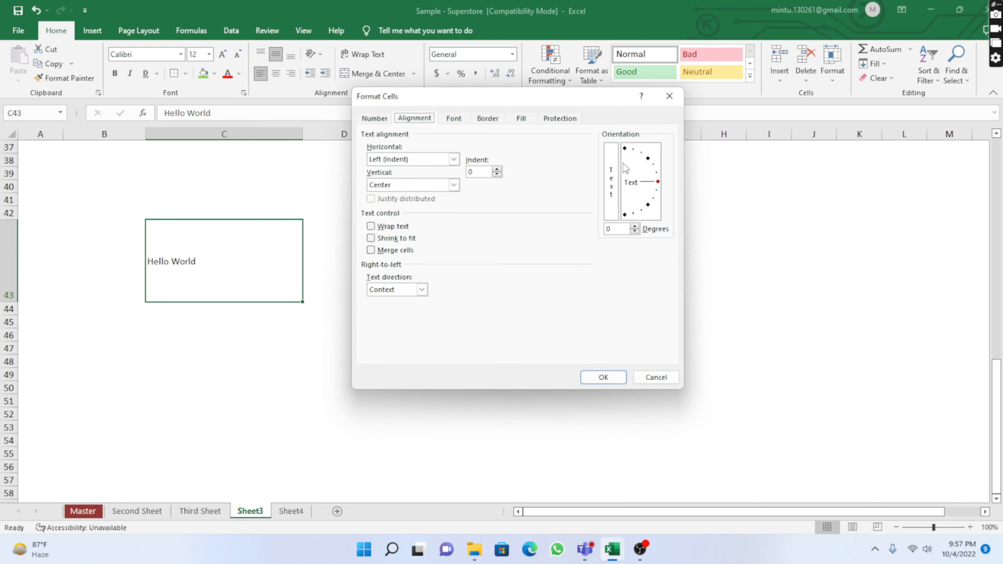
pyautogui.click(454, 159)
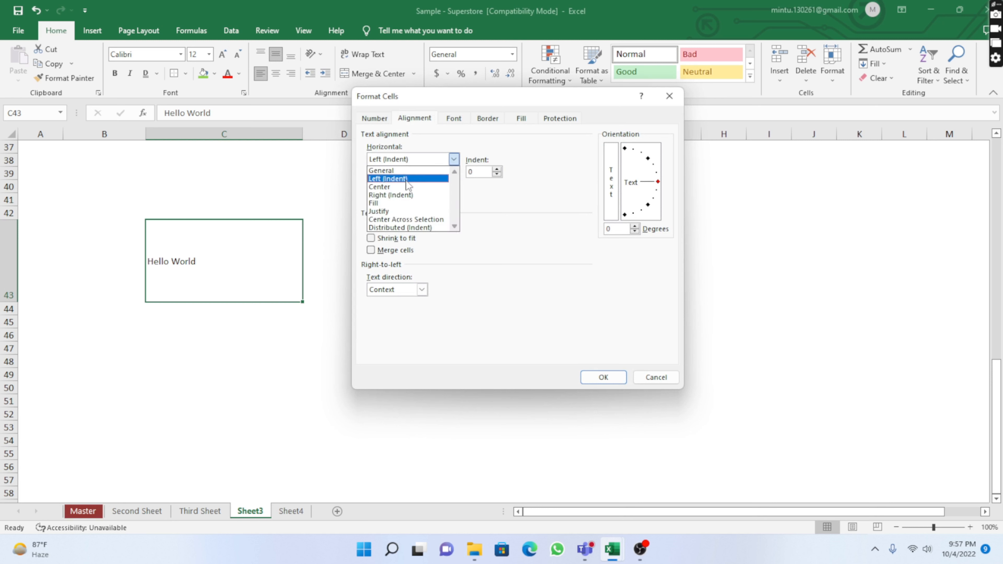
pyautogui.click(385, 187)
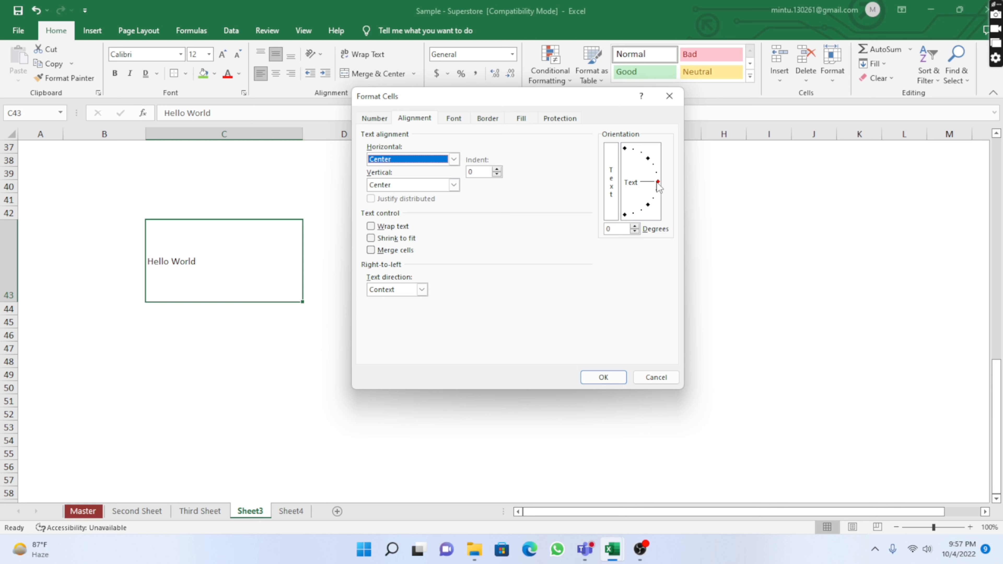
pyautogui.click(635, 226)
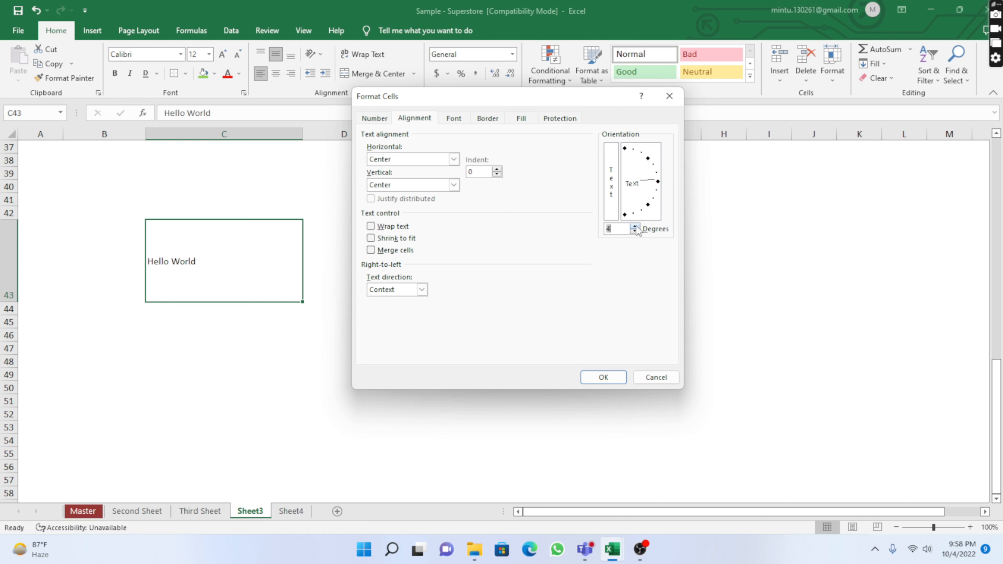
pyautogui.click(634, 226)
pyautogui.click(635, 226)
pyautogui.click(635, 226)
pyautogui.click(635, 226)
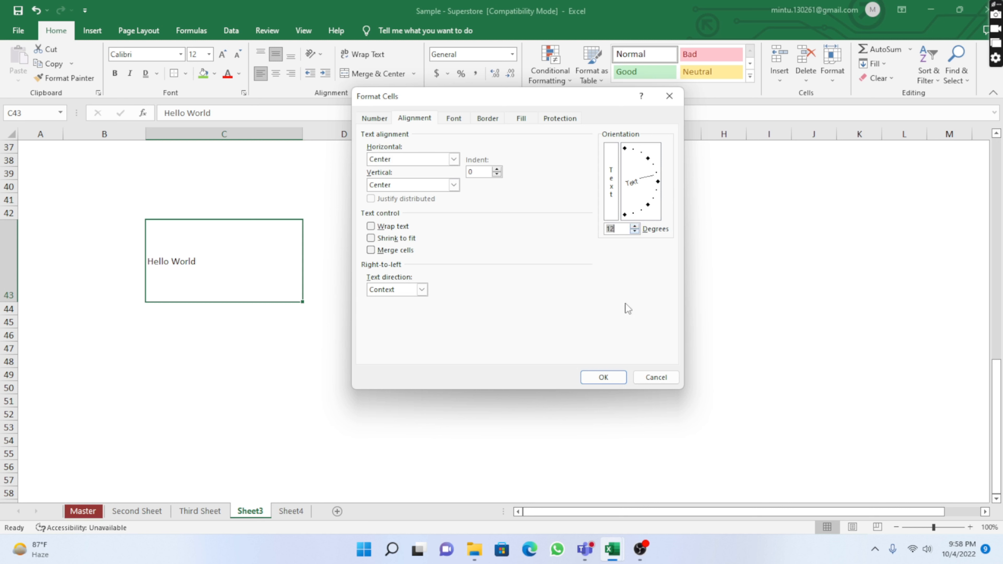
pyautogui.click(605, 381)
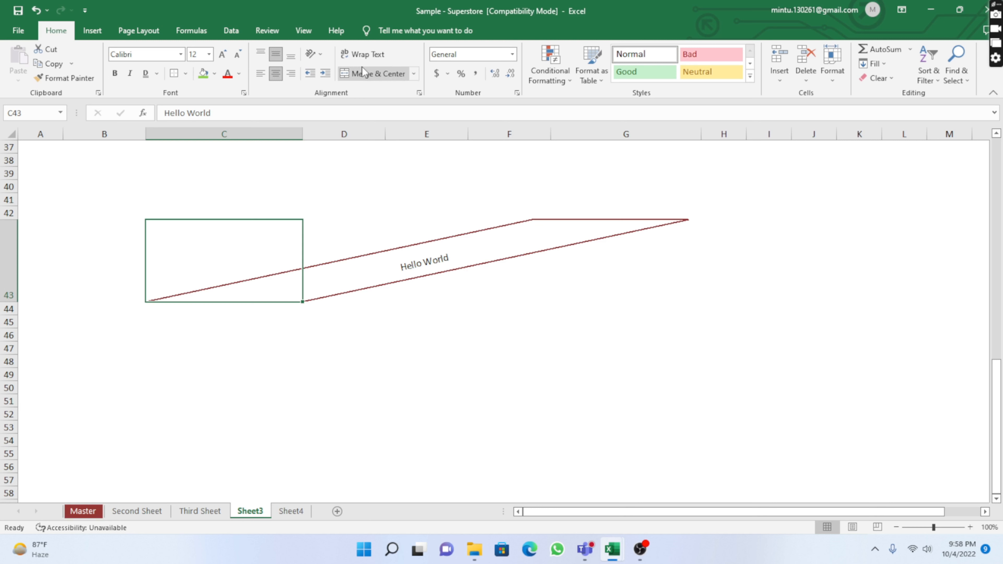
# Turn on Wrap Text for C43 and angle its text steeply downward with the orientation dial
pyautogui.click(372, 56)
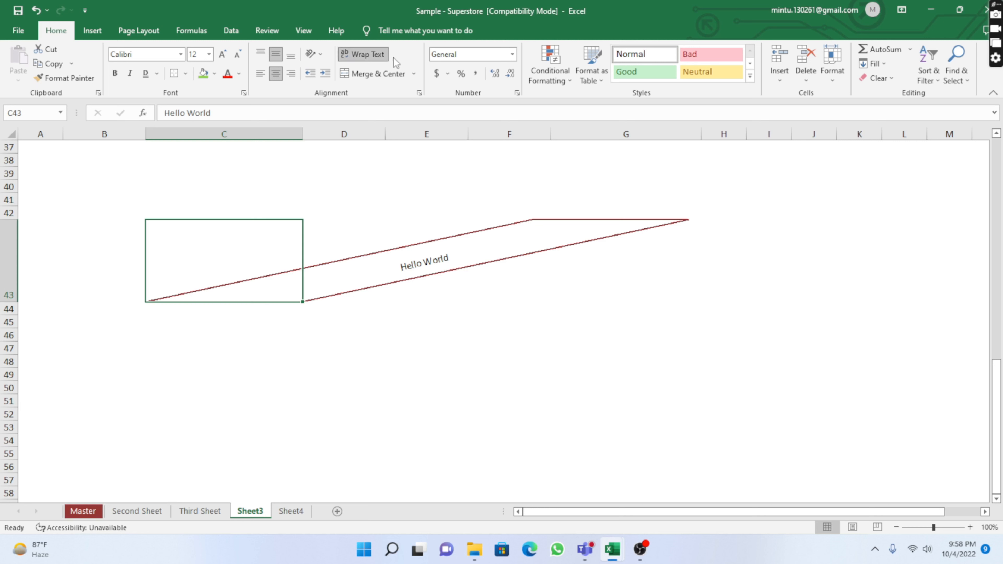
pyautogui.click(321, 58)
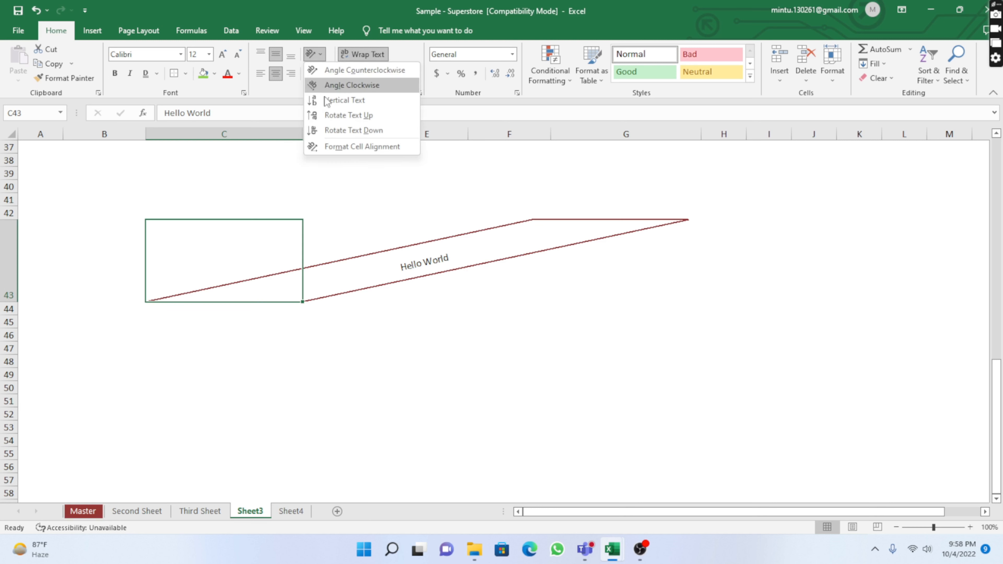
pyautogui.click(349, 147)
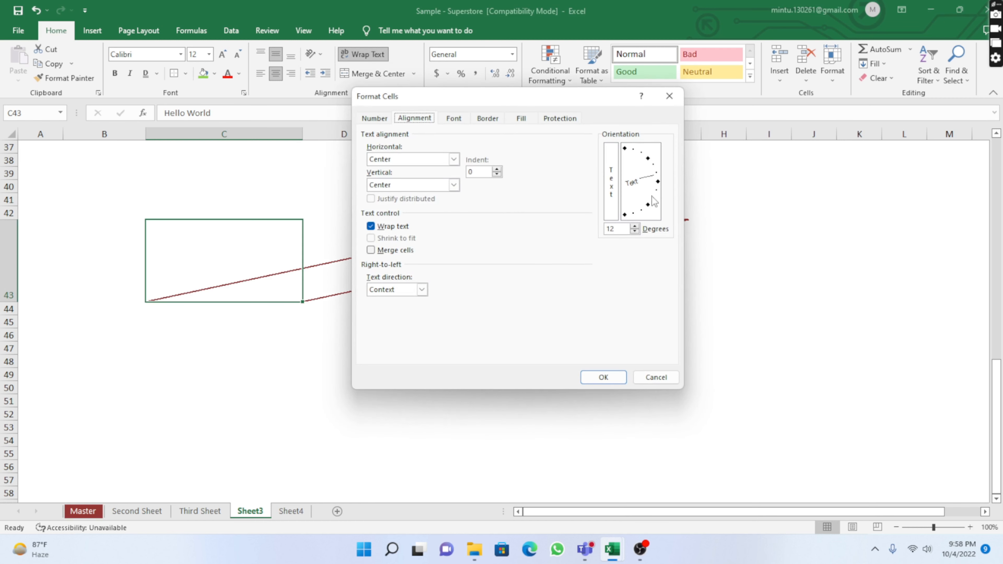
pyautogui.moveTo(656, 176); pyautogui.dragTo(649, 199)
pyautogui.moveTo(657, 177); pyautogui.dragTo(639, 162)
pyautogui.moveTo(650, 161); pyautogui.dragTo(646, 214)
pyautogui.click(598, 378)
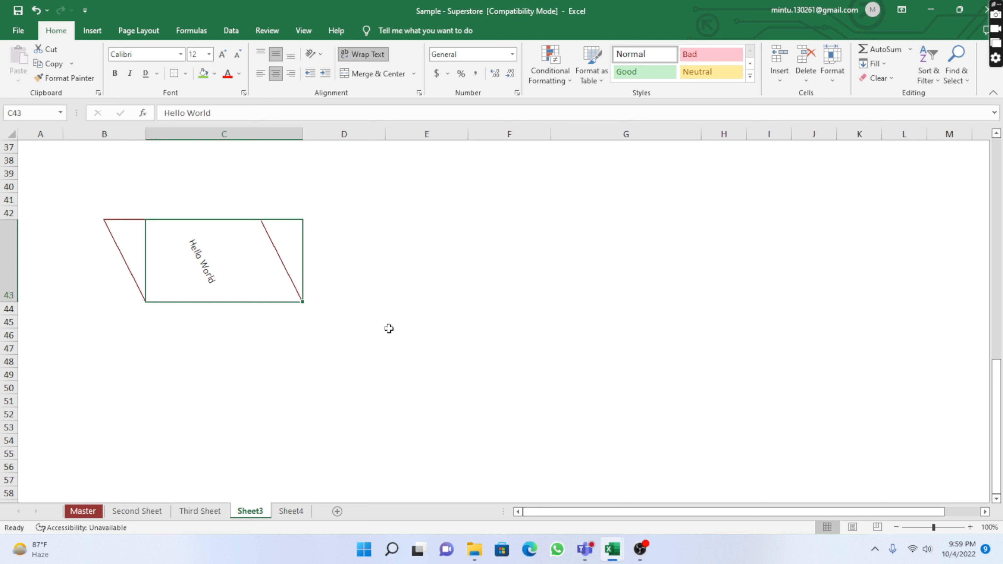
# Apply all borders to the range E46:H46
pyautogui.click(388, 261)
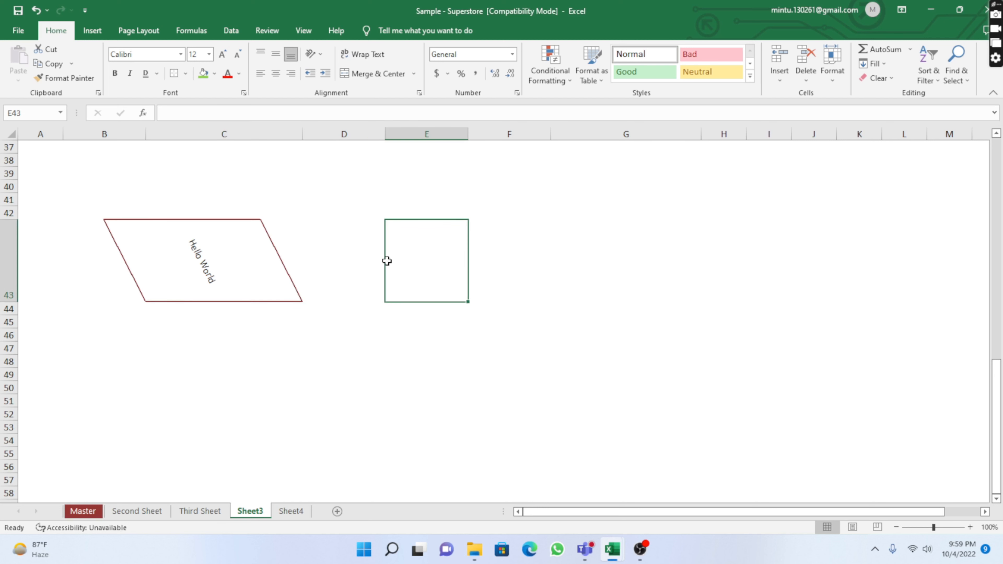
pyautogui.click(393, 378)
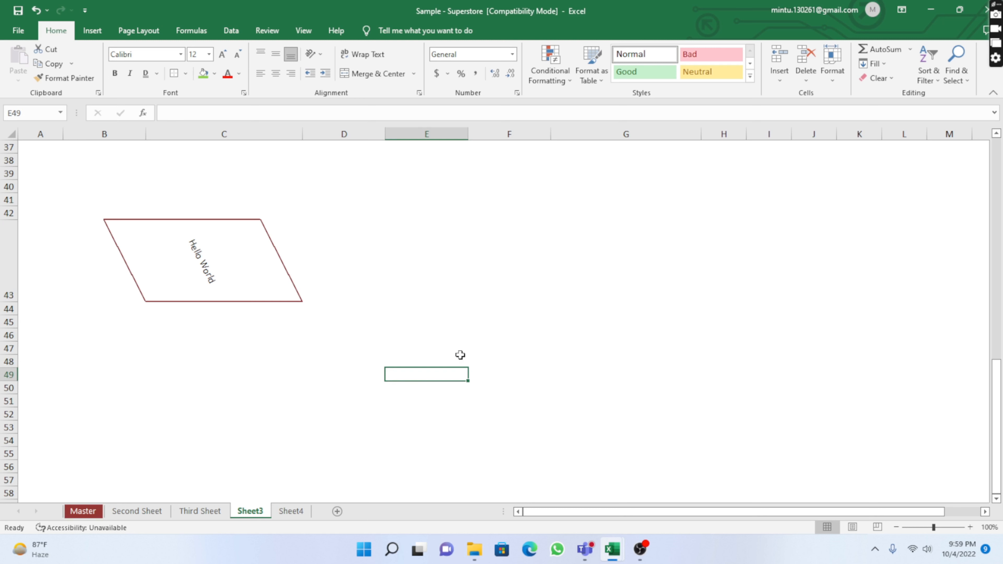
pyautogui.click(390, 335)
pyautogui.moveTo(389, 334); pyautogui.dragTo(686, 334)
pyautogui.click(506, 400)
pyautogui.moveTo(392, 335); pyautogui.dragTo(729, 334)
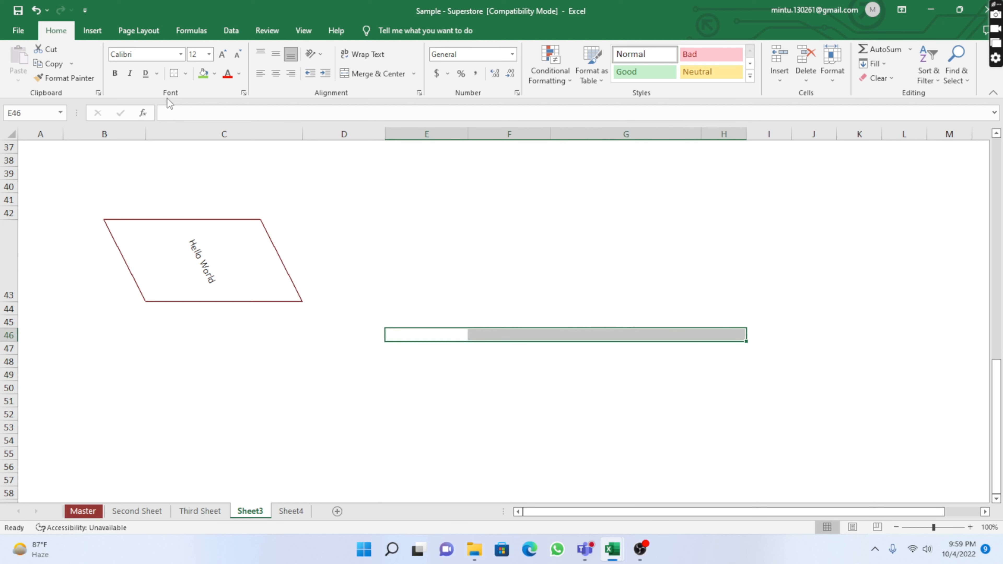
pyautogui.click(176, 74)
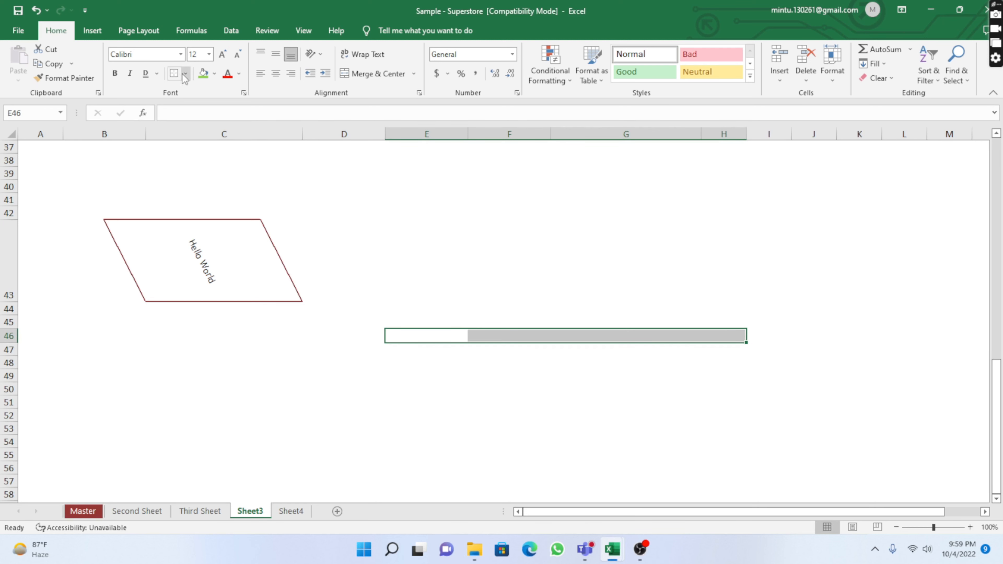
pyautogui.click(186, 74)
pyautogui.click(193, 183)
pyautogui.click(575, 416)
pyautogui.click(686, 363)
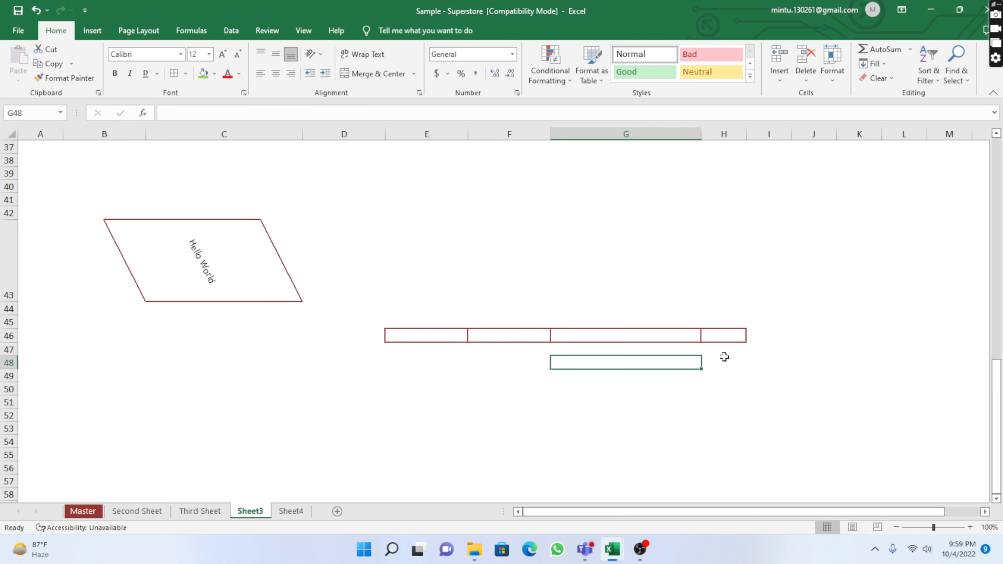
# Select each bordered cell in row 46 in turn to inspect the separate cells
pyautogui.click(517, 392)
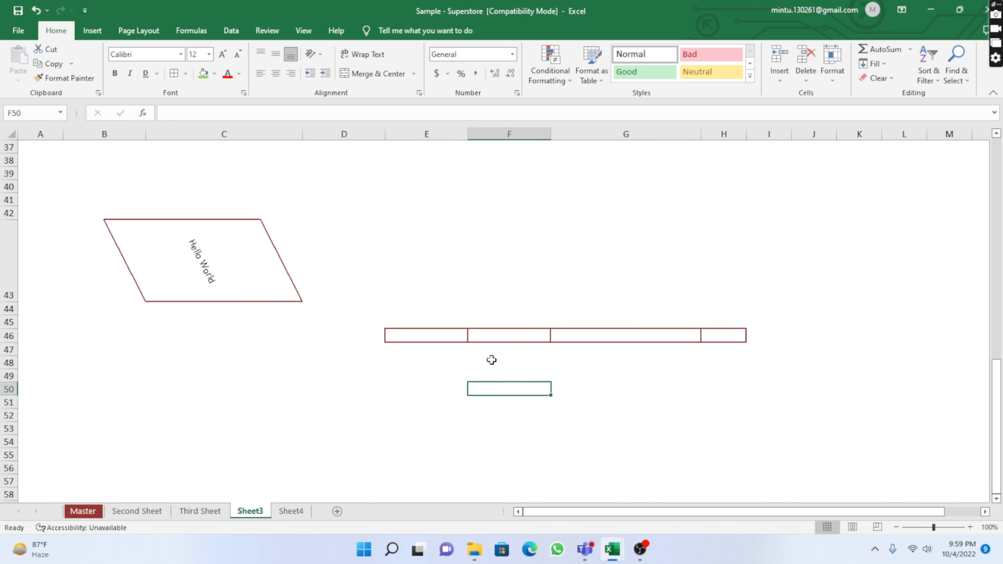
pyautogui.click(448, 338)
pyautogui.click(508, 336)
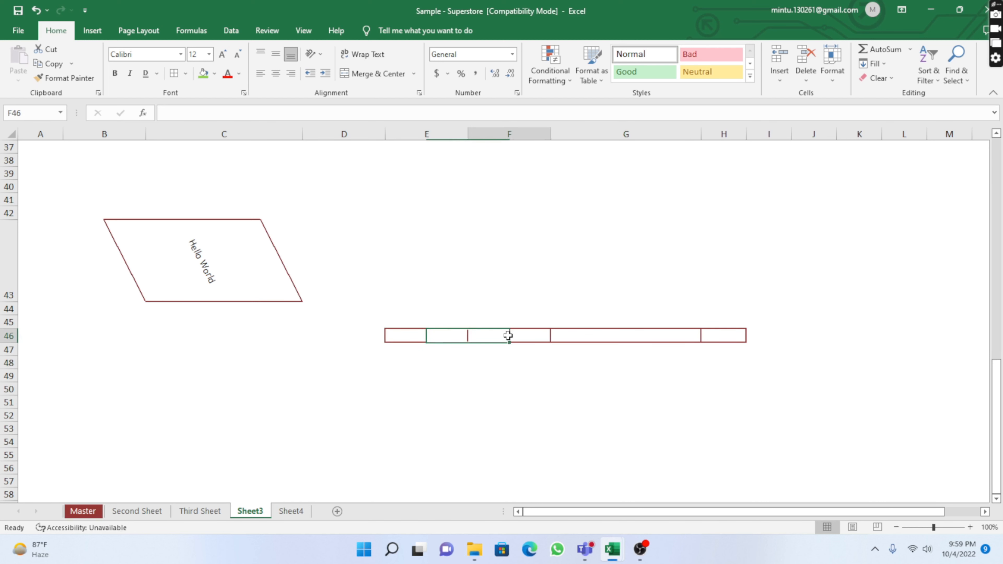
pyautogui.click(613, 337)
pyautogui.click(732, 334)
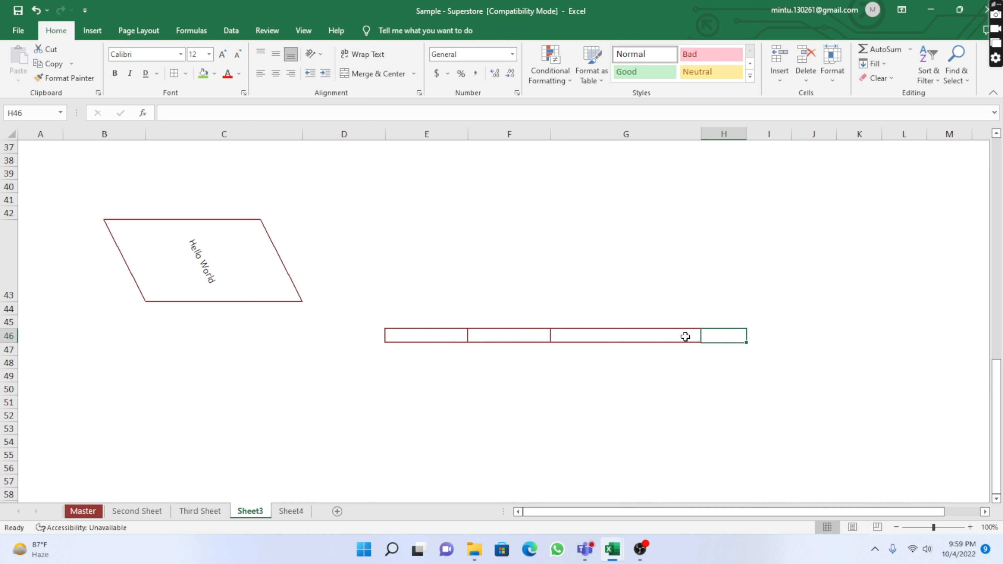
pyautogui.click(560, 453)
pyautogui.click(413, 336)
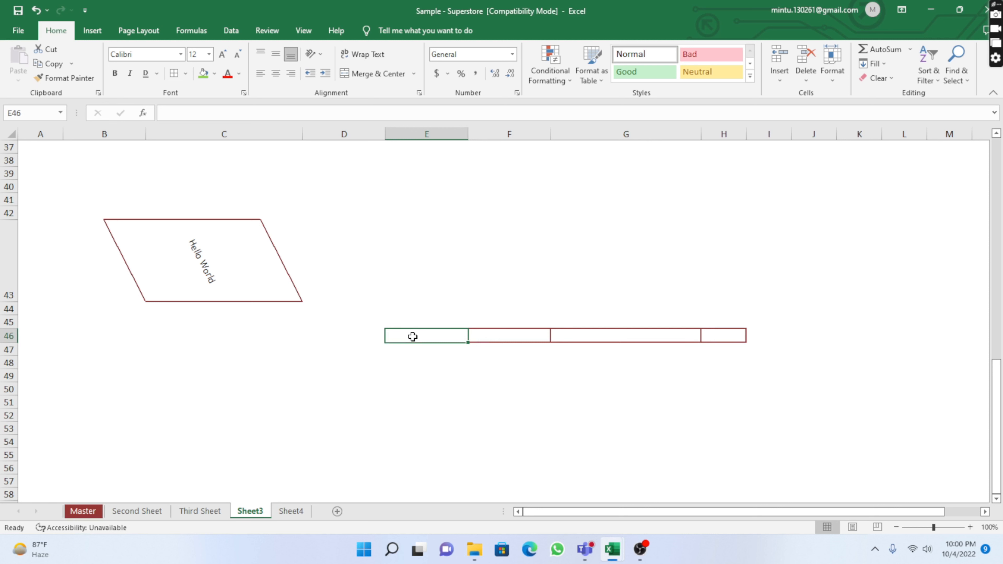
# Merge and center the range E46:H46 into one cell
pyautogui.moveTo(413, 336); pyautogui.dragTo(718, 338)
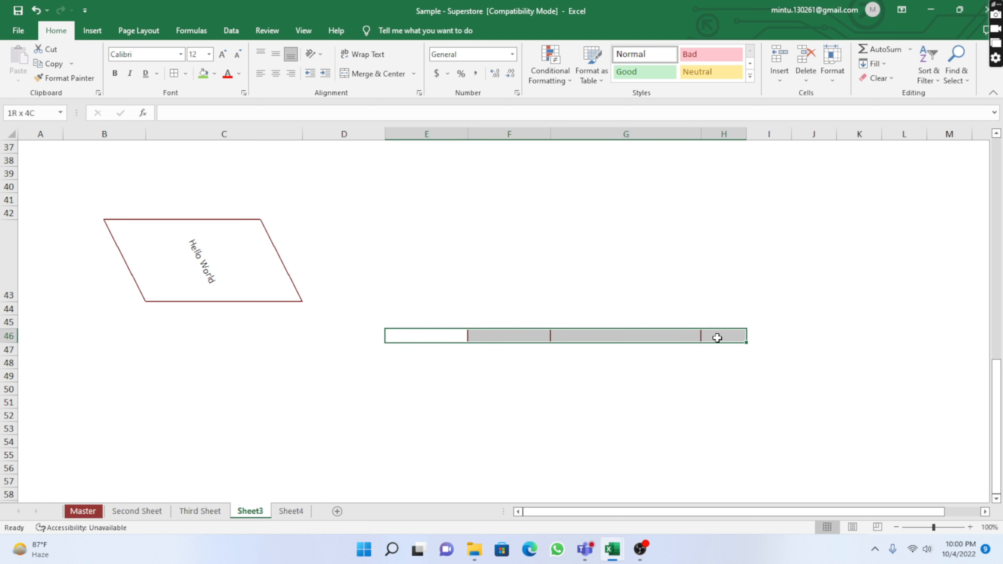
pyautogui.moveTo(717, 337); pyautogui.dragTo(717, 338)
pyautogui.click(369, 74)
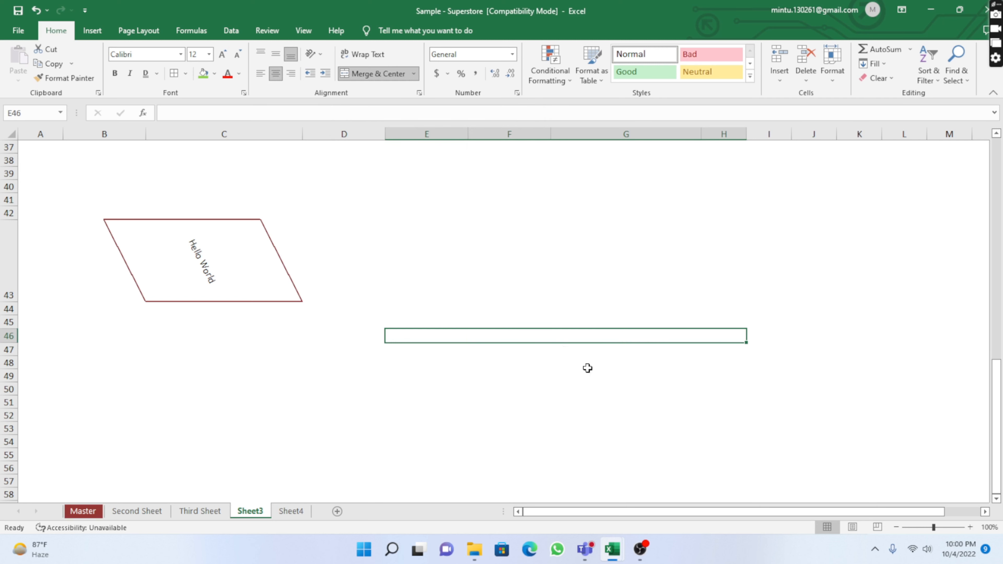
pyautogui.click(568, 372)
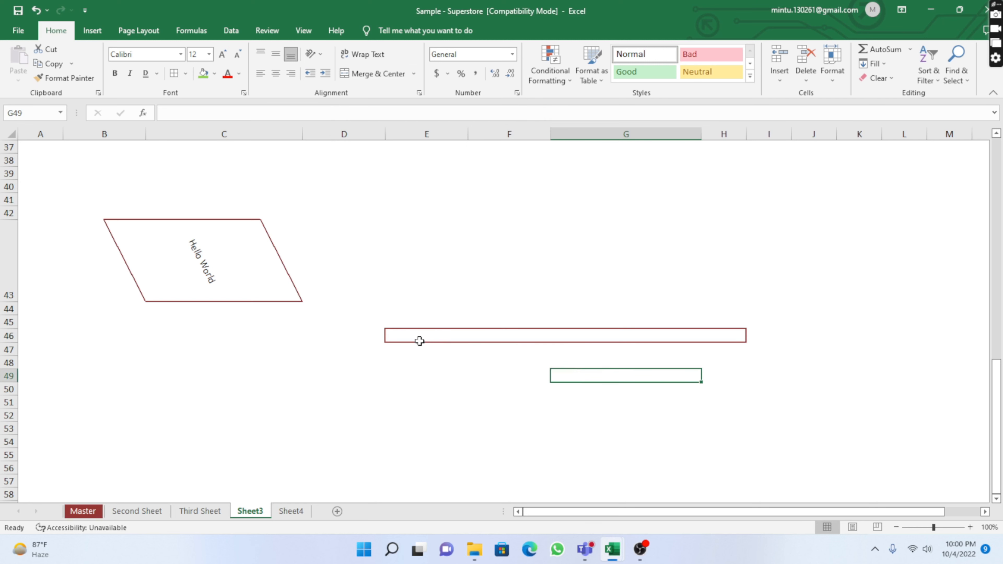
pyautogui.click(498, 337)
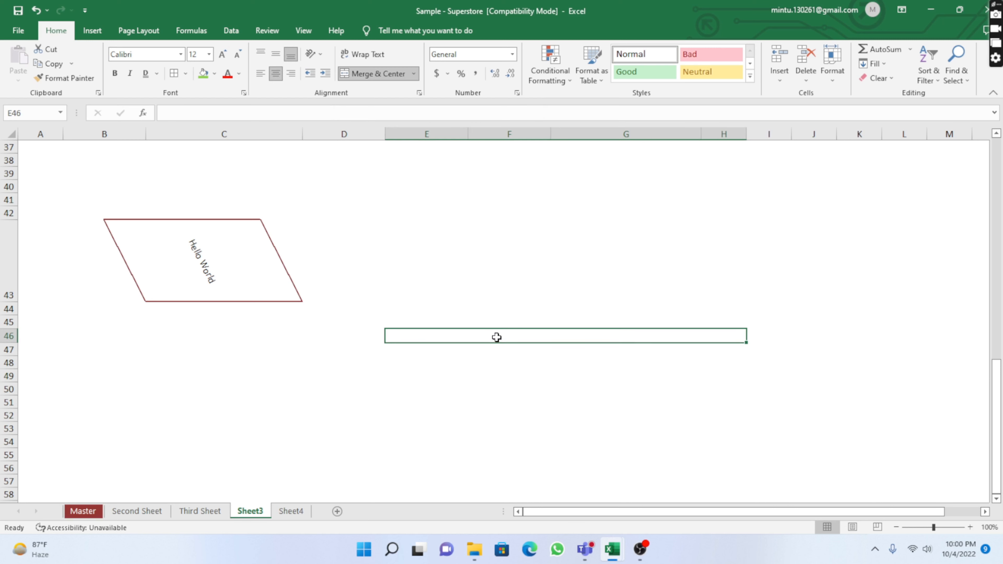
pyautogui.click(534, 370)
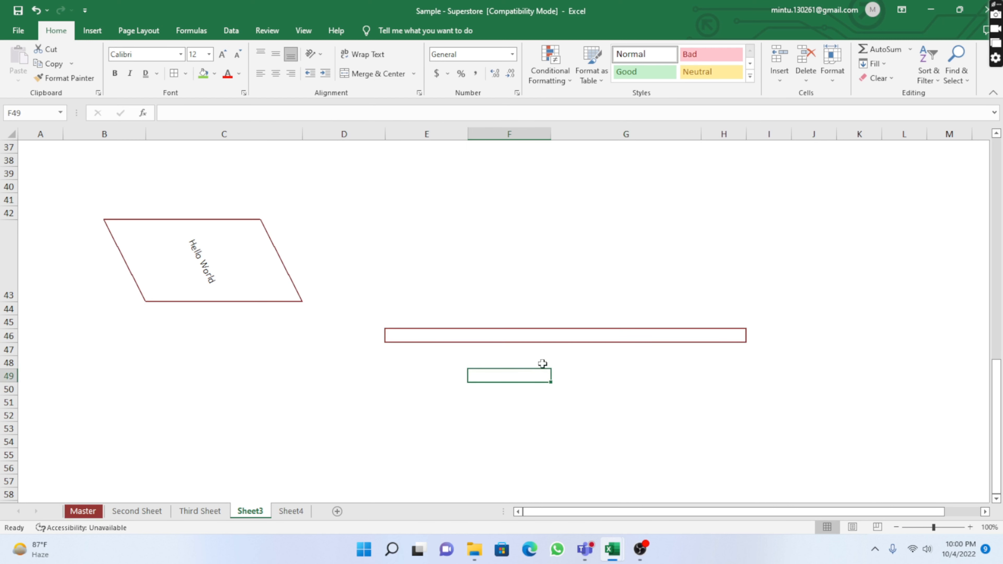
pyautogui.click(512, 337)
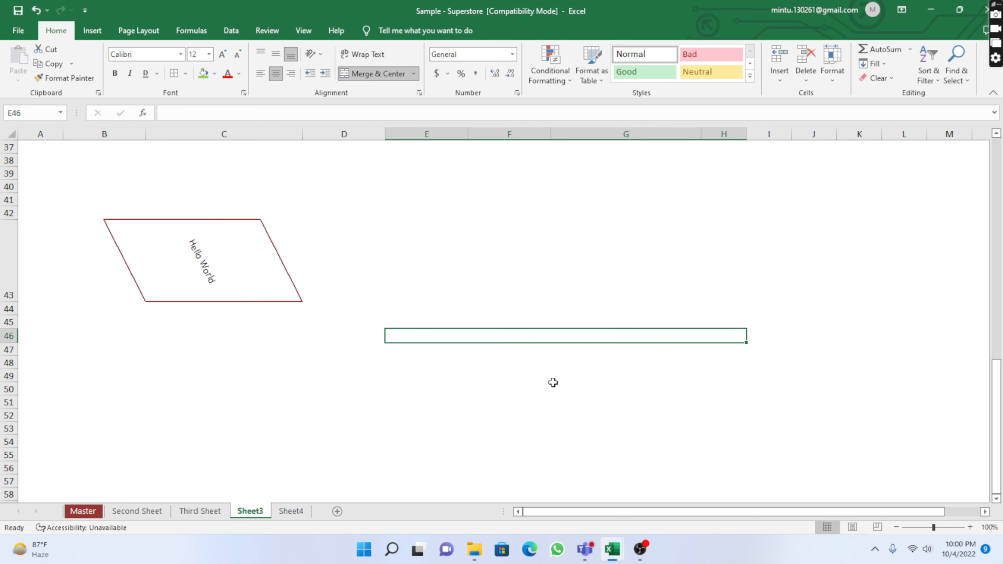
pyautogui.click(555, 390)
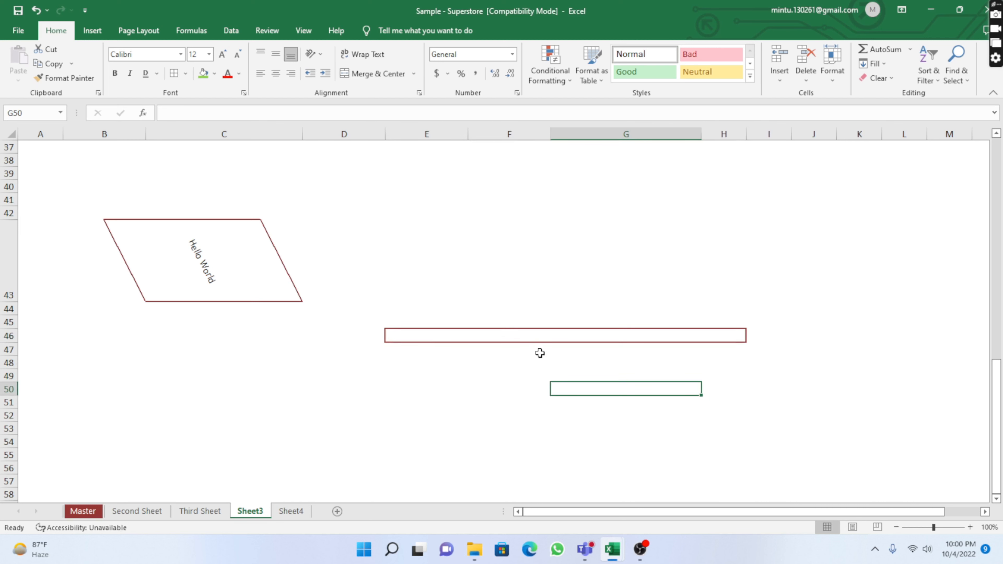
pyautogui.click(507, 338)
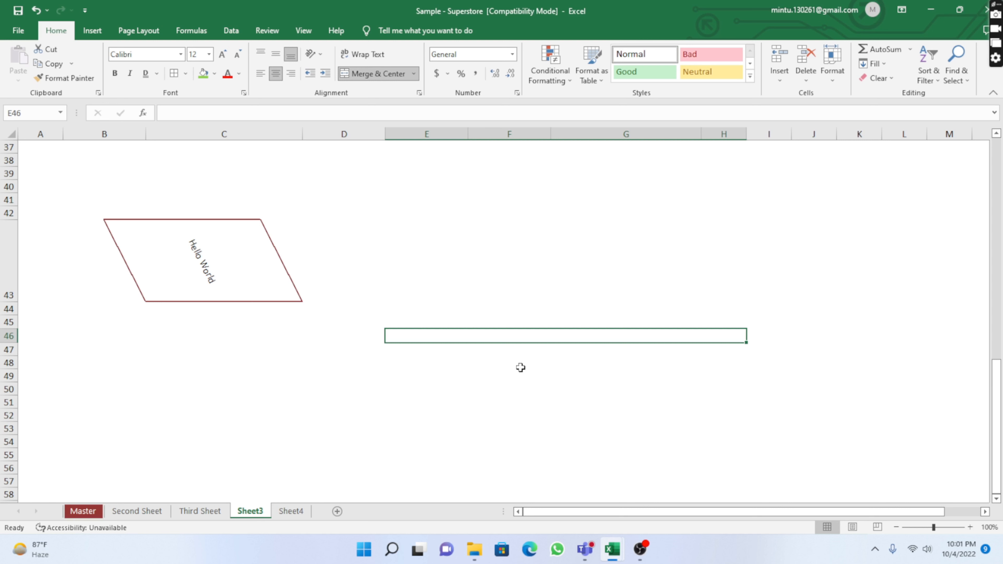
# Unmerge E46 back into separate cells across E46:H46
pyautogui.click(363, 71)
pyautogui.click(542, 374)
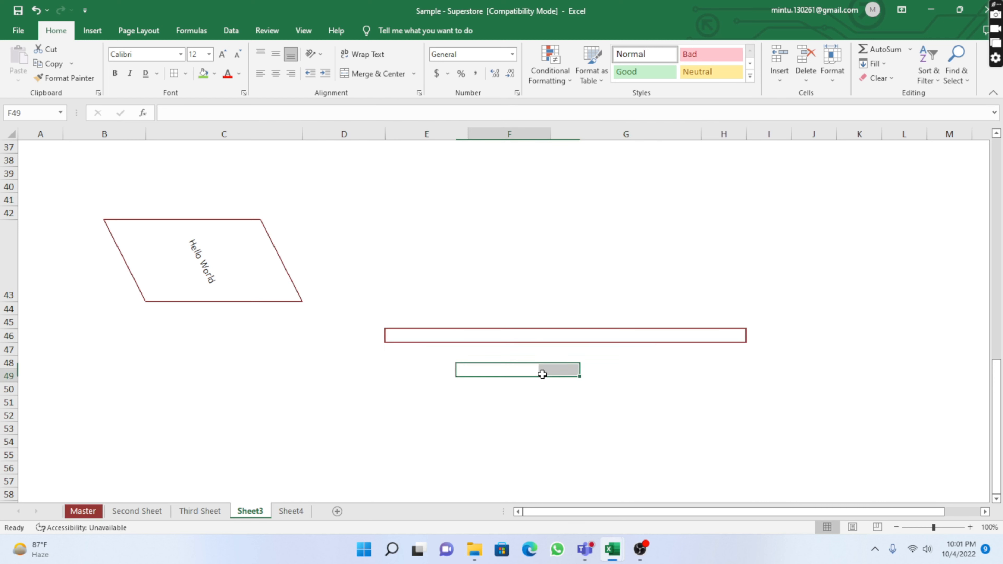
pyautogui.click(486, 338)
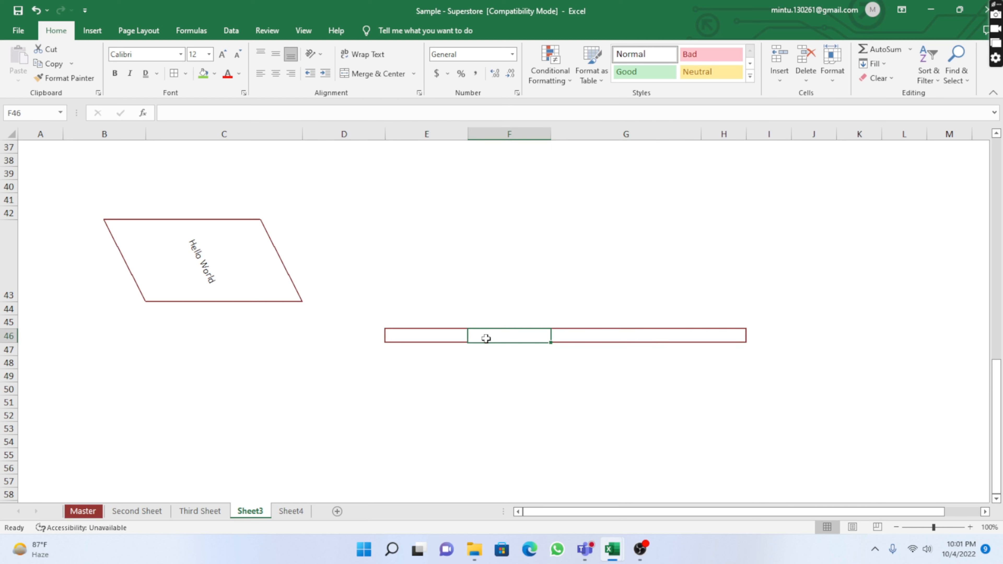
pyautogui.click(615, 341)
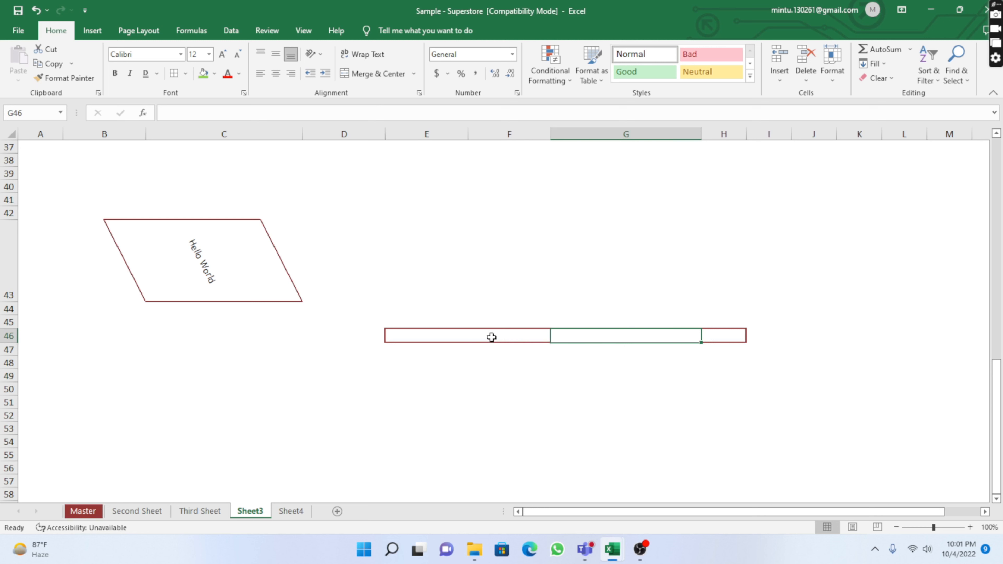
pyautogui.click(425, 336)
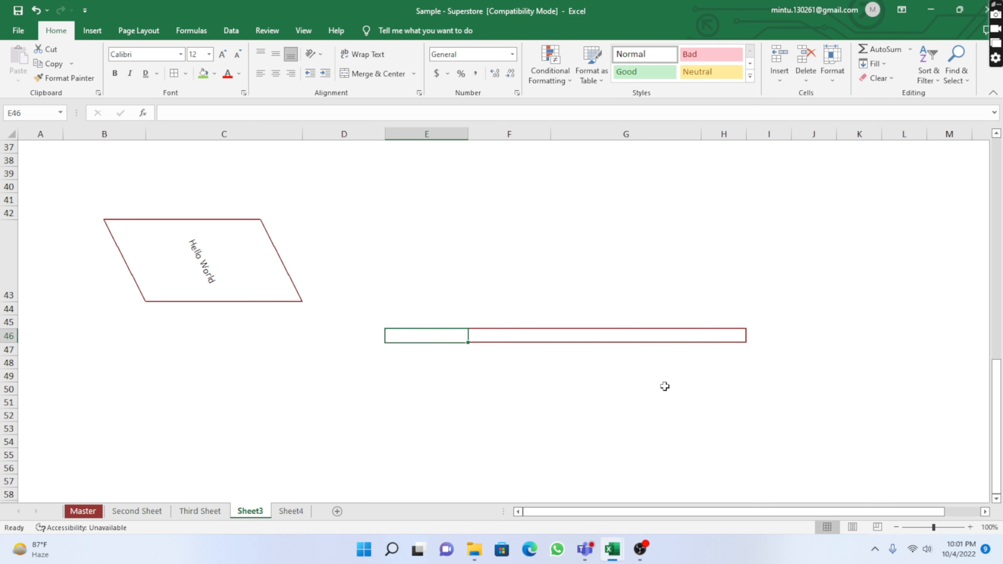
pyautogui.press('Right')
pyautogui.press('Right')
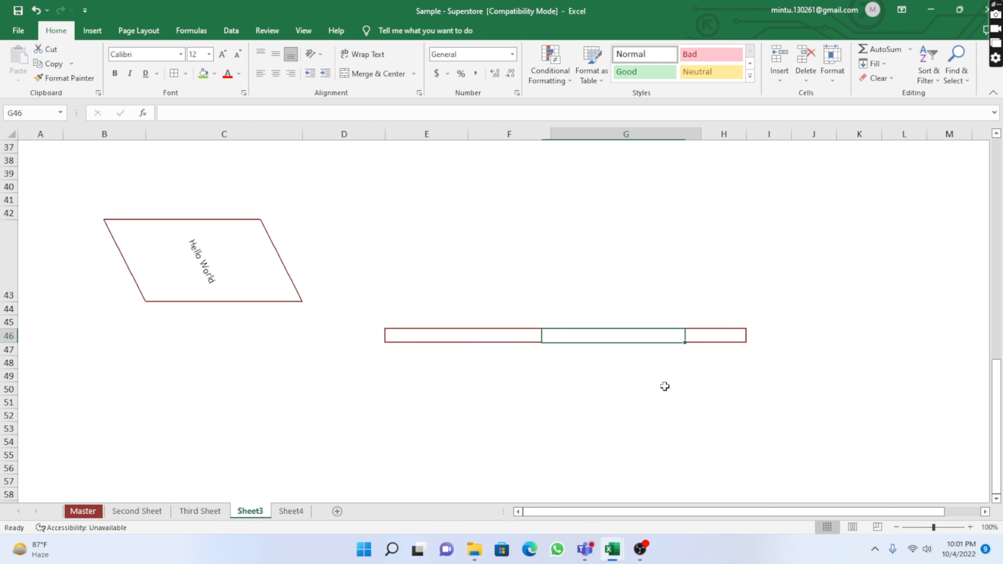
pyautogui.press('Right')
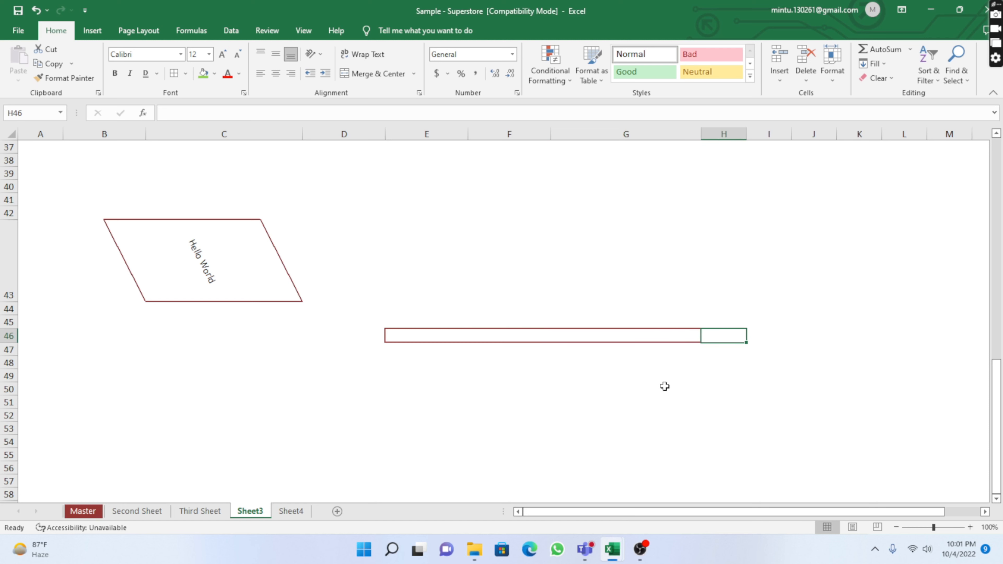
pyautogui.click(520, 401)
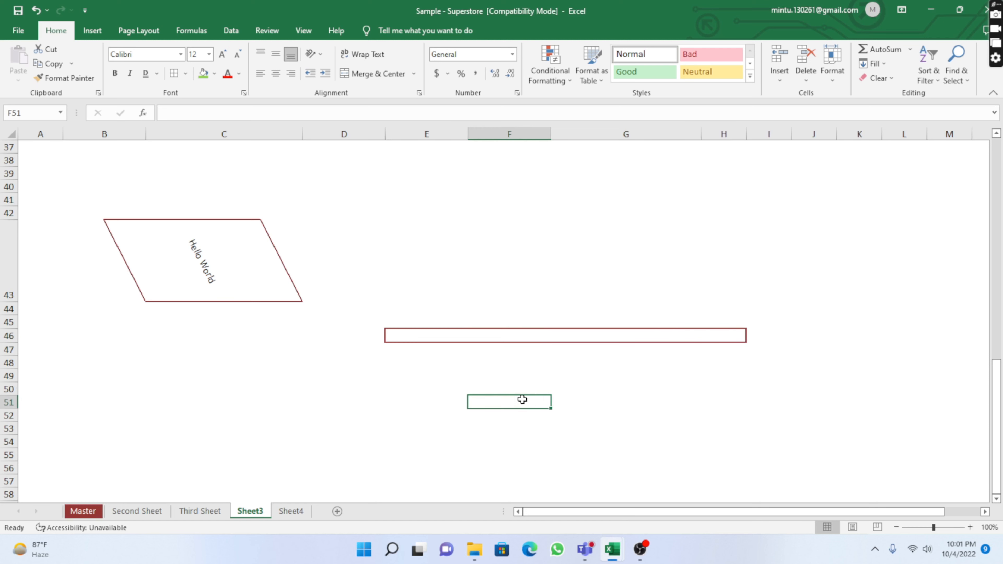
# Apply all borders to the range C54:E69
pyautogui.scroll(-4, 655, 351)
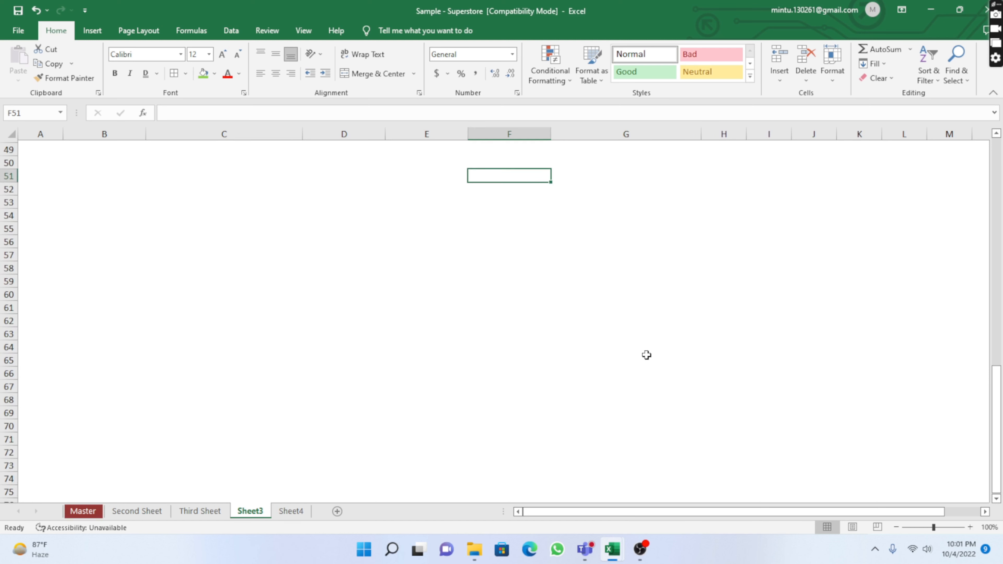
pyautogui.moveTo(298, 216); pyautogui.dragTo(408, 417)
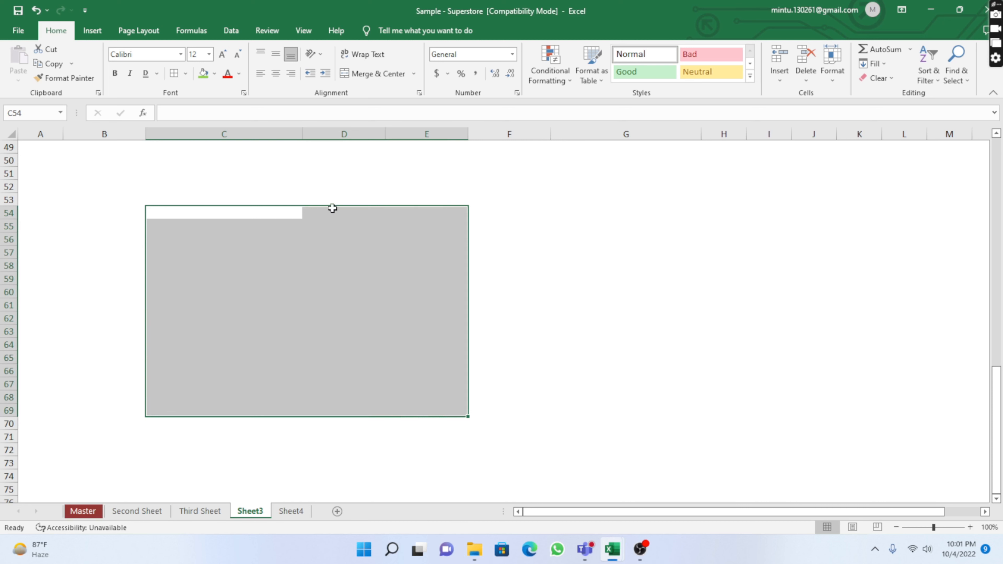
pyautogui.click(174, 74)
pyautogui.click(589, 326)
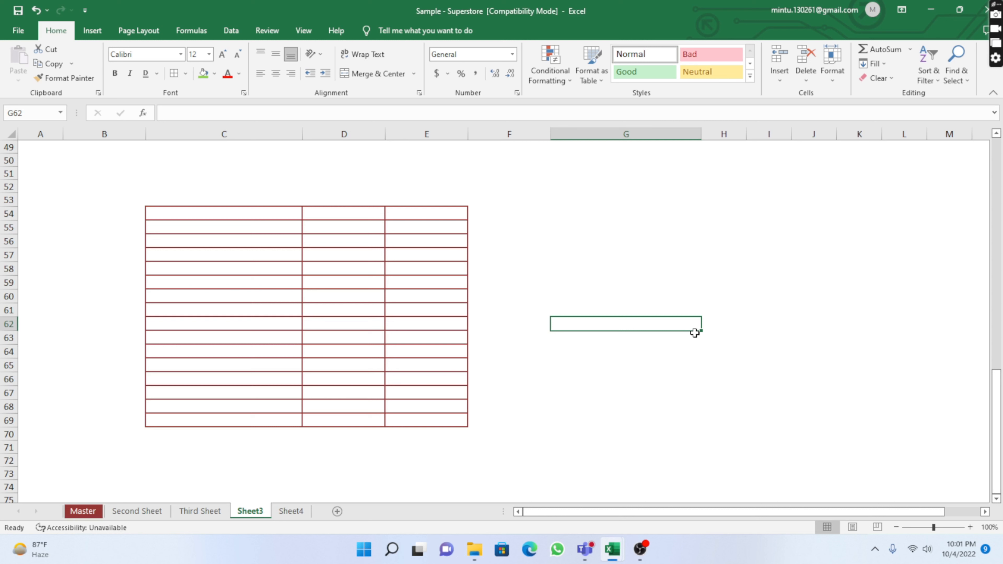
# Merge and center the whole range C54:E69 into a single cell
pyautogui.click(719, 364)
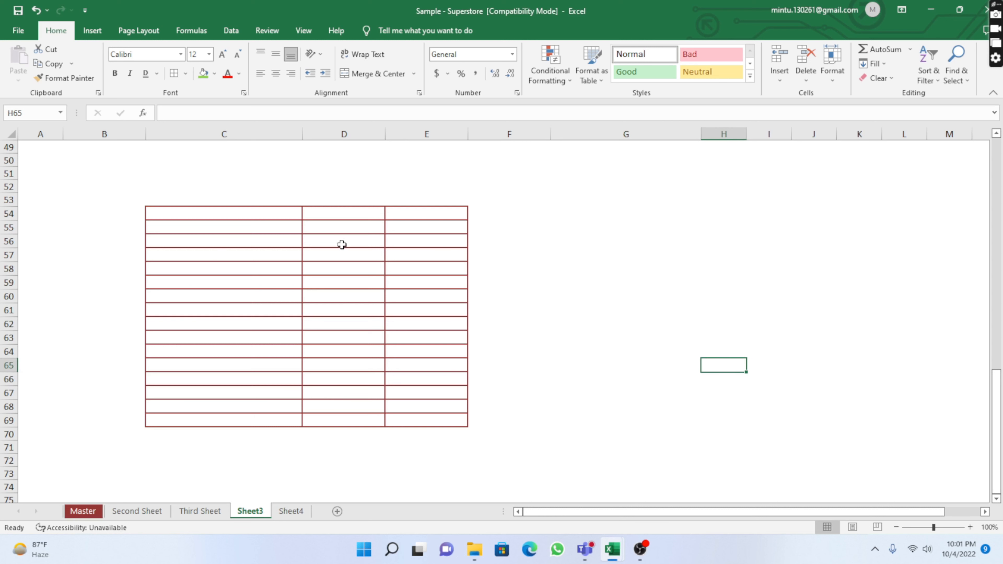
pyautogui.moveTo(190, 215)
pyautogui.mouseDown()
pyautogui.moveTo(421, 253)
pyautogui.moveTo(438, 419)
pyautogui.mouseUp()
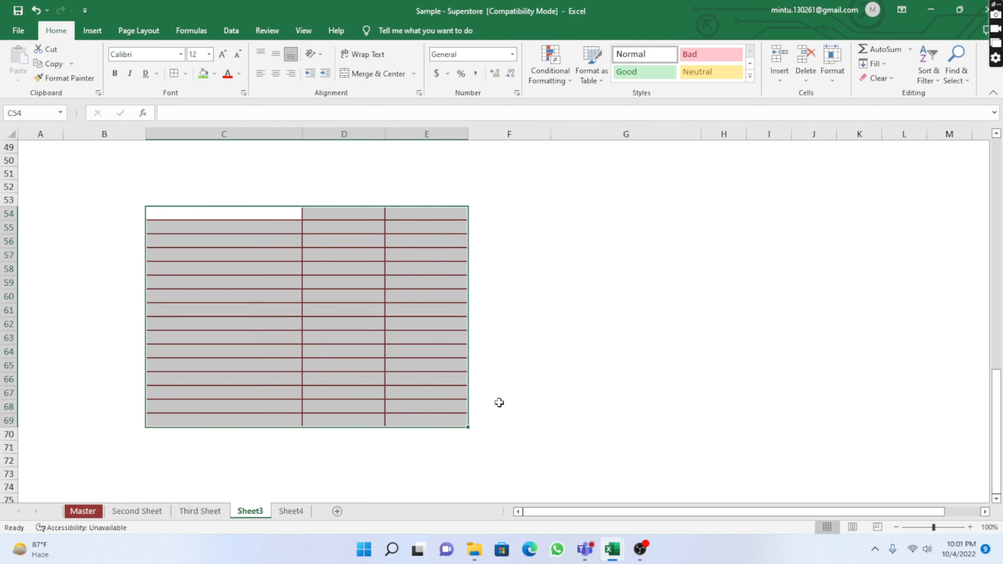
pyautogui.click(378, 74)
pyautogui.click(618, 308)
pyautogui.click(766, 348)
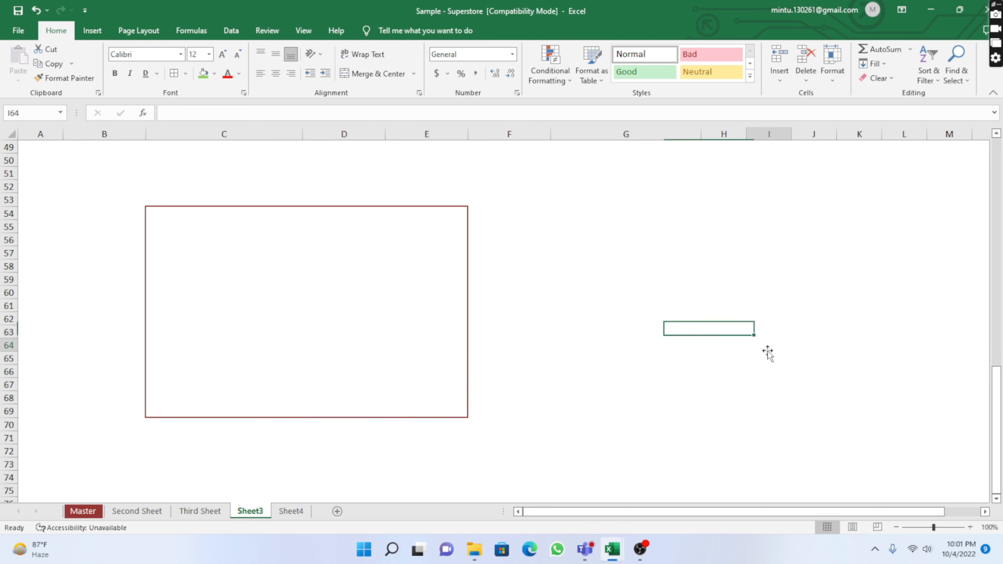
pyautogui.click(199, 320)
pyautogui.click(630, 345)
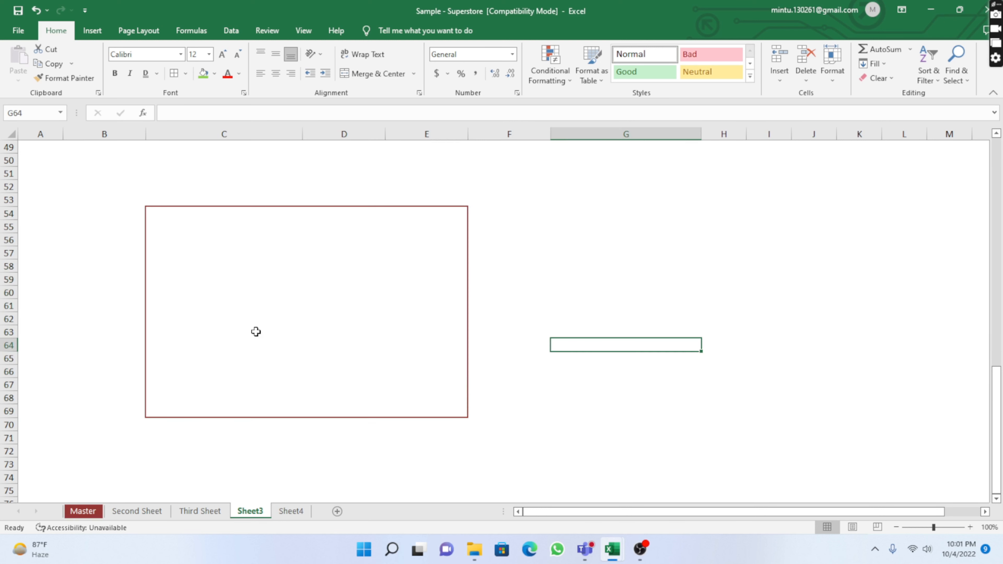
pyautogui.click(256, 331)
pyautogui.click(585, 322)
pyautogui.click(333, 300)
pyautogui.click(640, 280)
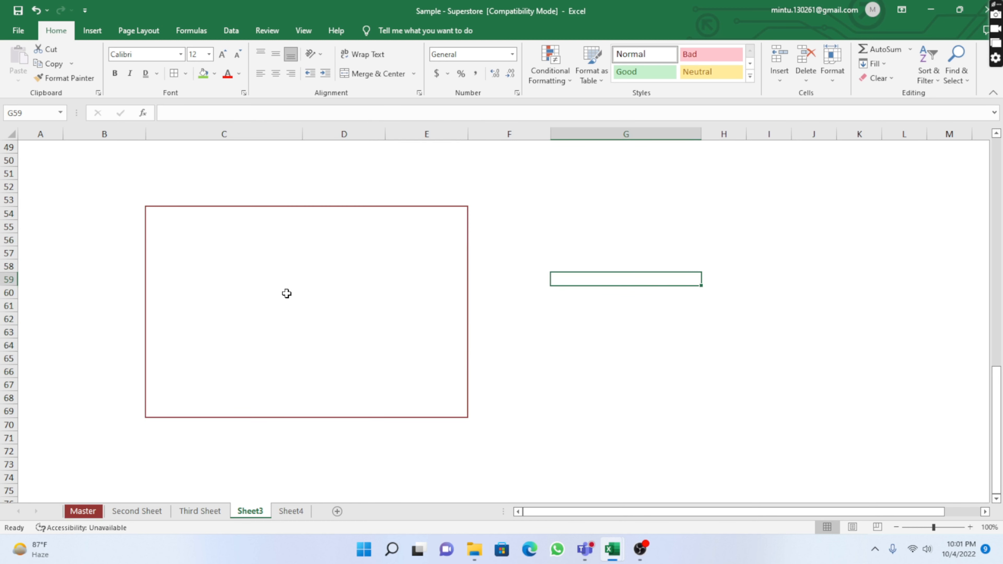
pyautogui.click(266, 287)
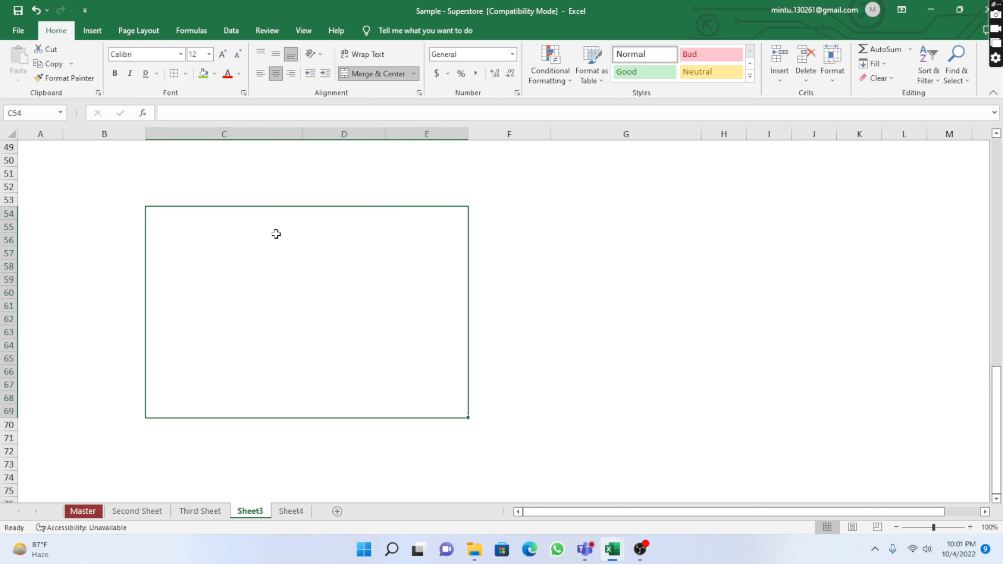
# Unmerge the merged C54:E69 block back into separate cells
pyautogui.click(376, 72)
pyautogui.click(549, 316)
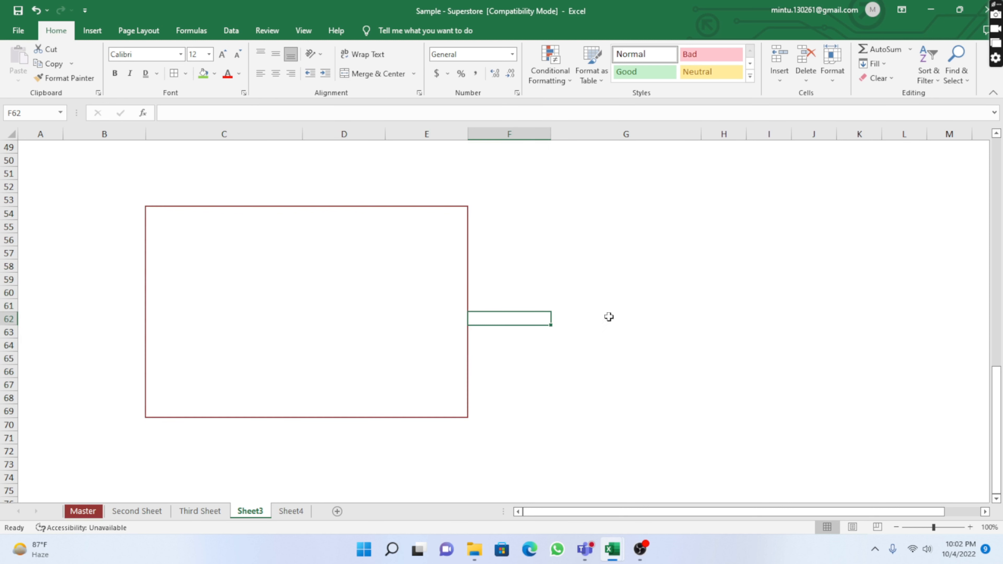
# Move cell by cell through the range C54:E69 to examine the individual cells
pyautogui.click(219, 223)
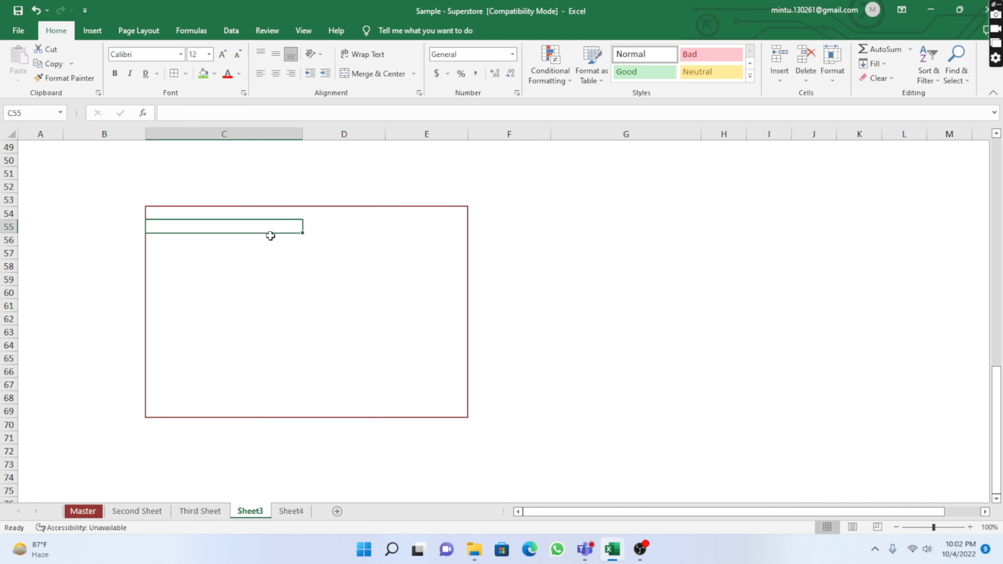
pyautogui.press('Down')
pyautogui.press('Down')
pyautogui.press('Down')
pyautogui.press('Down')
pyautogui.press('Down')
pyautogui.press('Down')
pyautogui.press('Down')
pyautogui.press('Down')
pyautogui.press('Down')
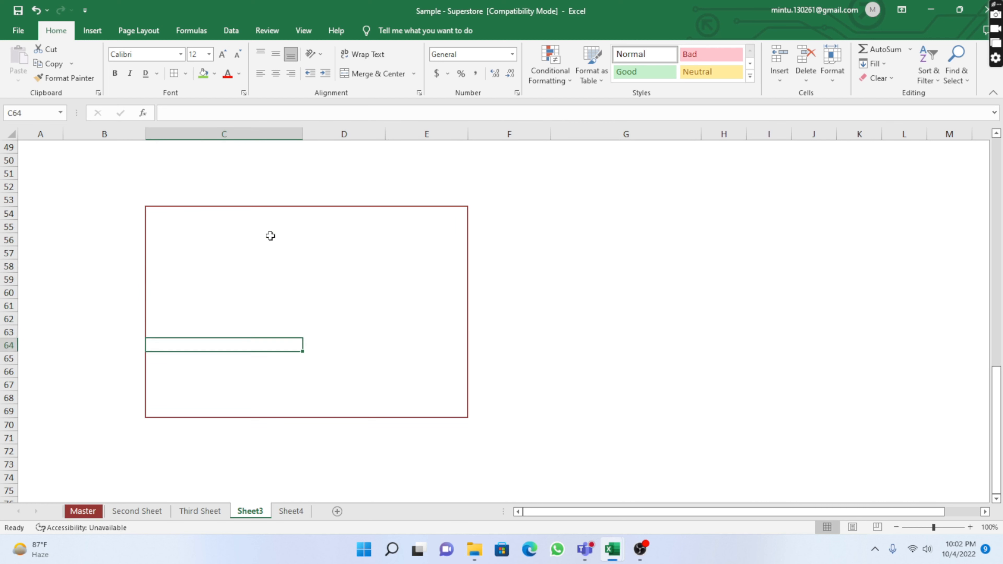
pyautogui.press('Right')
pyautogui.press('Right')
pyautogui.press('Right')
pyautogui.press('Up')
pyautogui.press('Up')
pyautogui.press('Up')
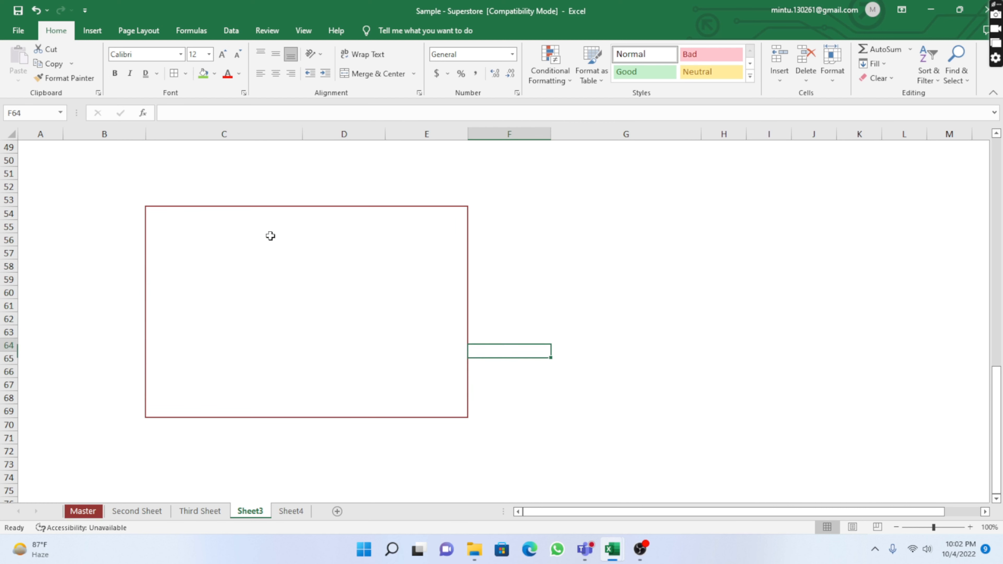
pyautogui.press('Up')
pyautogui.press('Left')
pyautogui.press('Left')
pyautogui.press('Up')
pyautogui.press('Up')
pyautogui.press('Up')
pyautogui.press('Up')
pyautogui.press('Up')
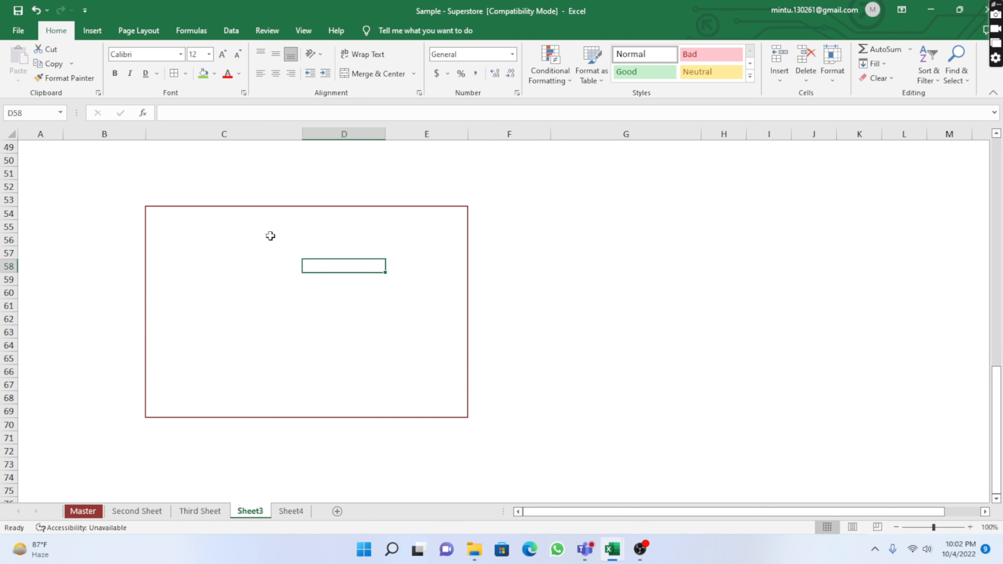